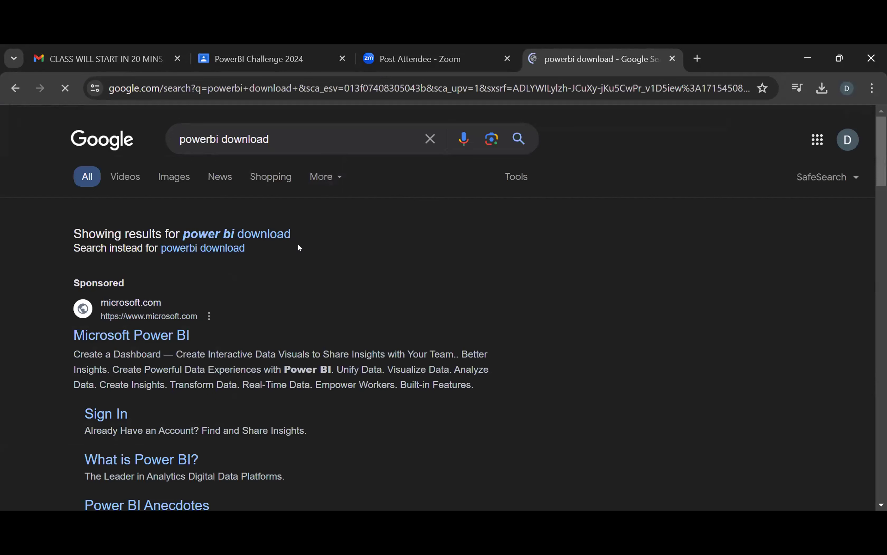
Rerun the search as 'power bi download' and scroll to the Downloads | Microsoft Power BI result.
{"action": "left_click", "coordinate": [235, 233]}
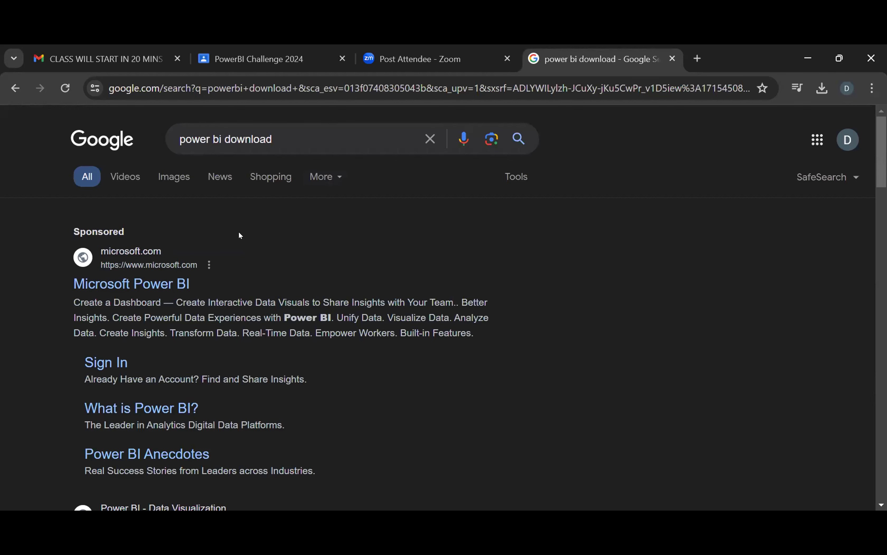
{"action": "scroll", "coordinate": [386, 398], "scroll_direction": "down", "scroll_amount": 5}
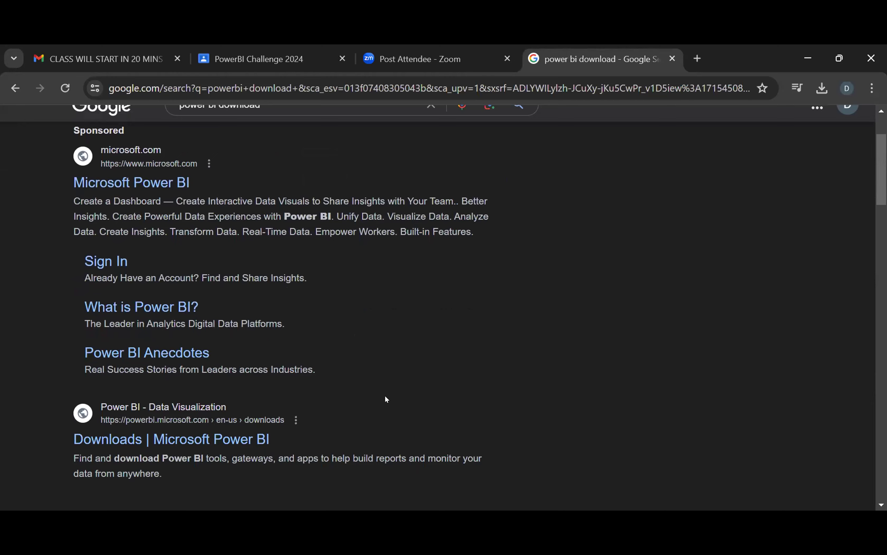
{"action": "scroll", "coordinate": [386, 398], "scroll_direction": "down", "scroll_amount": 15}
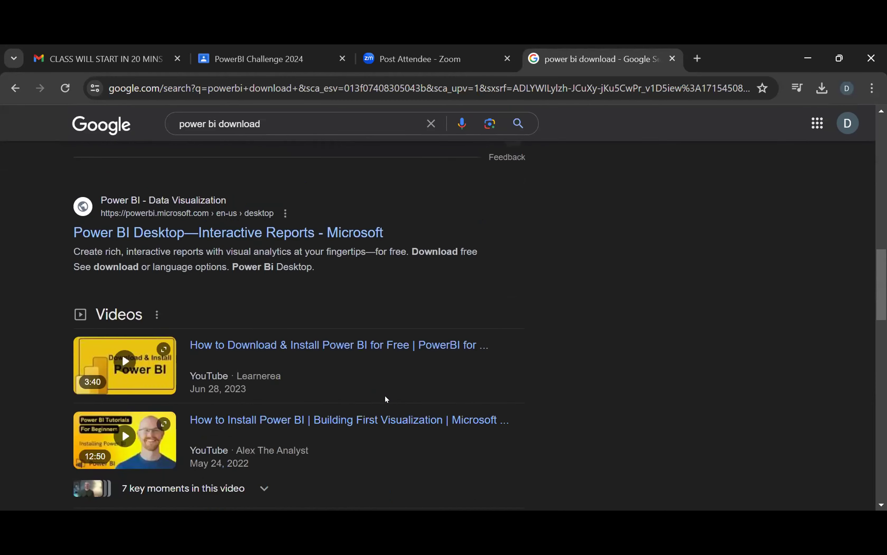
{"action": "scroll", "coordinate": [386, 399], "scroll_direction": "up", "scroll_amount": 20}
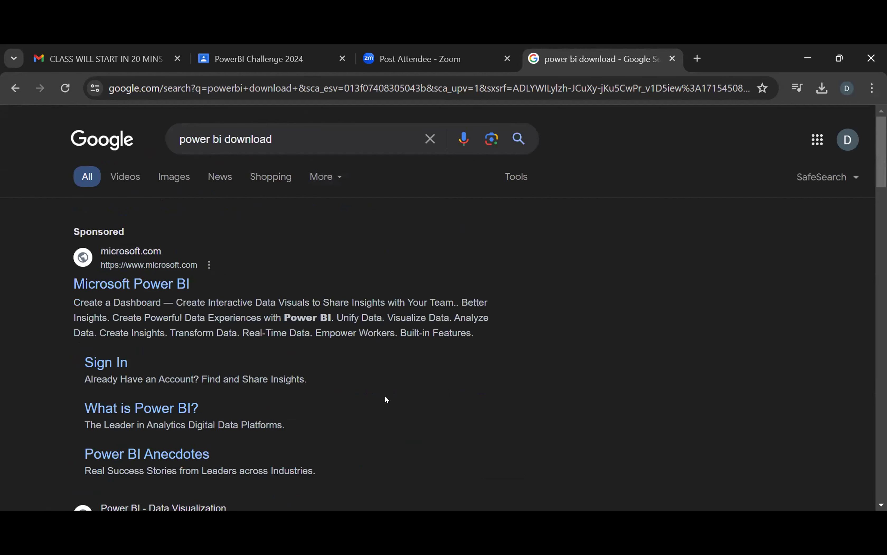
{"action": "scroll", "coordinate": [384, 396], "scroll_direction": "down", "scroll_amount": 1}
{"action": "scroll", "coordinate": [385, 397], "scroll_direction": "up", "scroll_amount": 1}
{"action": "scroll", "coordinate": [270, 352], "scroll_direction": "down", "scroll_amount": 5}
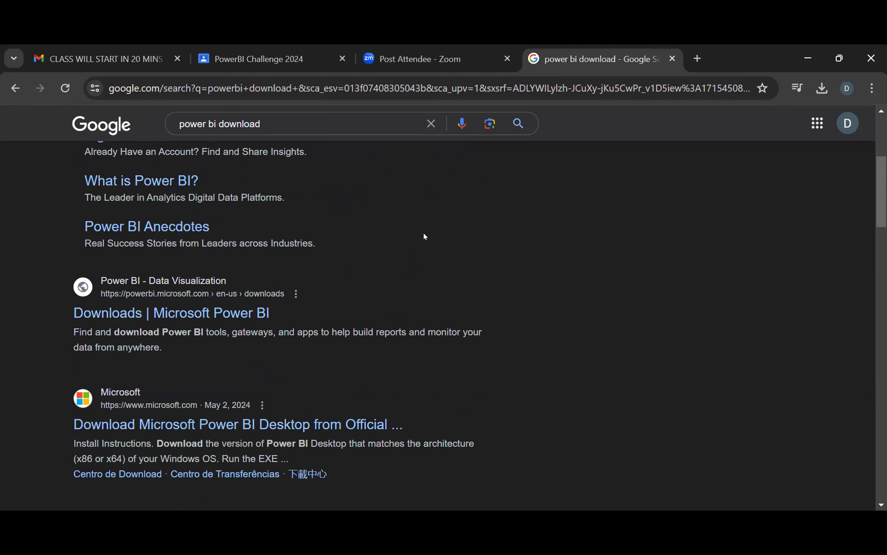
Open the Downloads | Microsoft Power BI page, select its web address, and scroll to the Power BI Desktop card.
{"action": "left_click", "coordinate": [184, 314]}
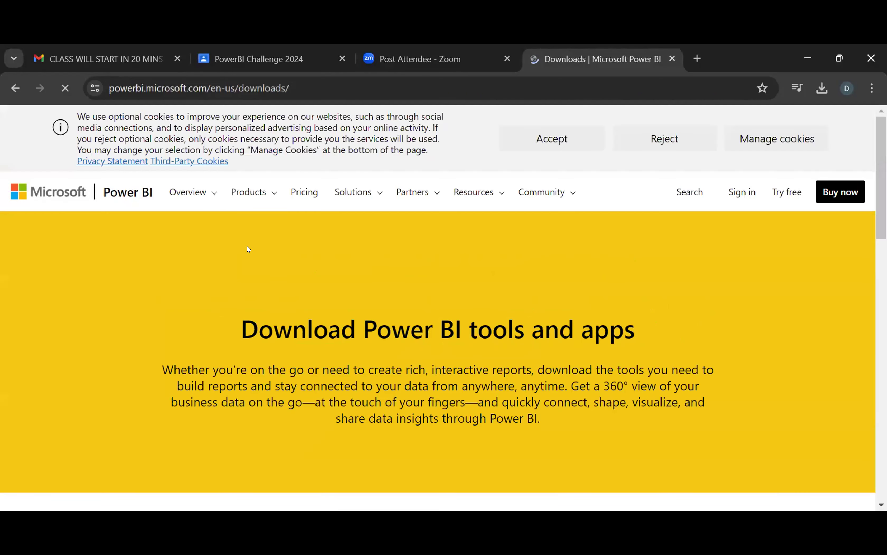
{"action": "left_click", "coordinate": [215, 88]}
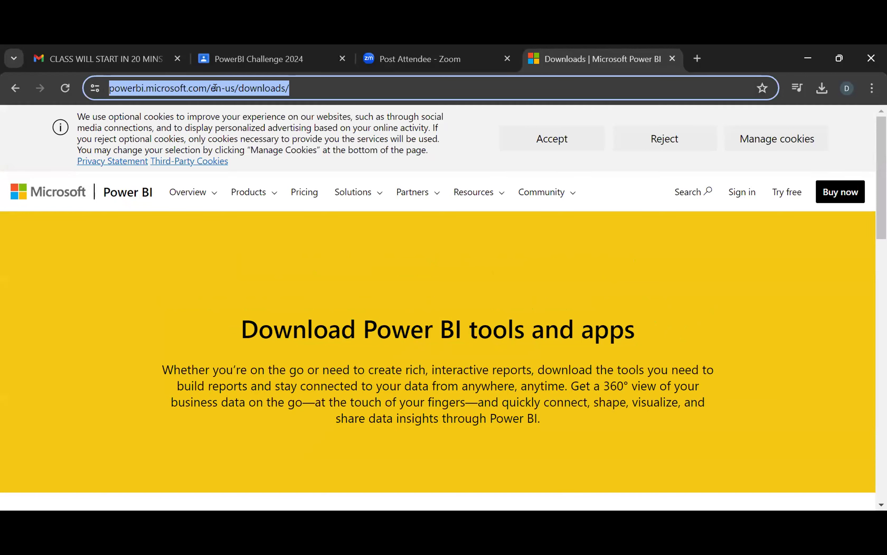
{"action": "left_click", "coordinate": [218, 91]}
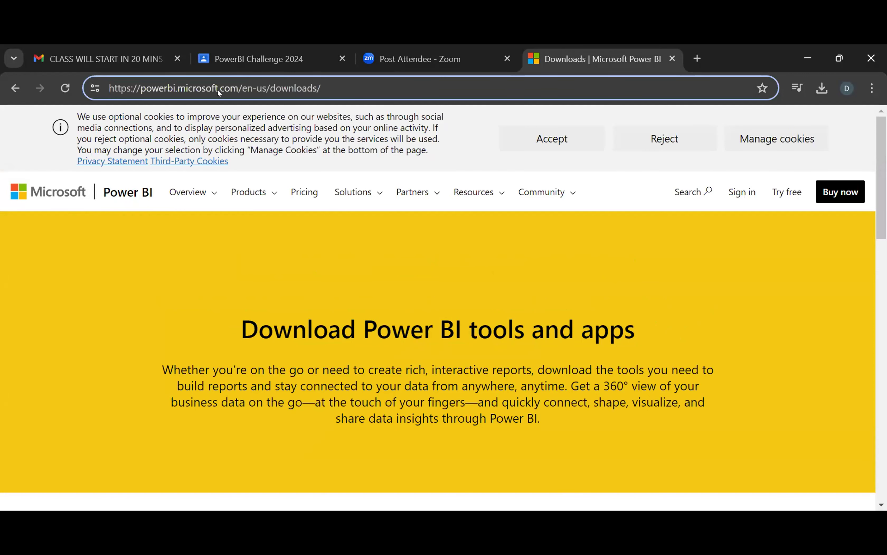
{"action": "key", "text": "ctrl+a"}
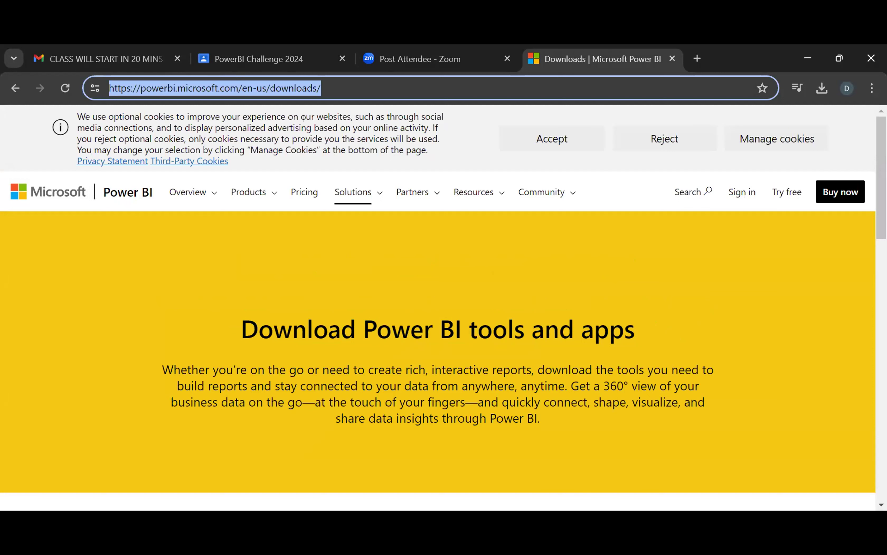
{"action": "left_click", "coordinate": [480, 318]}
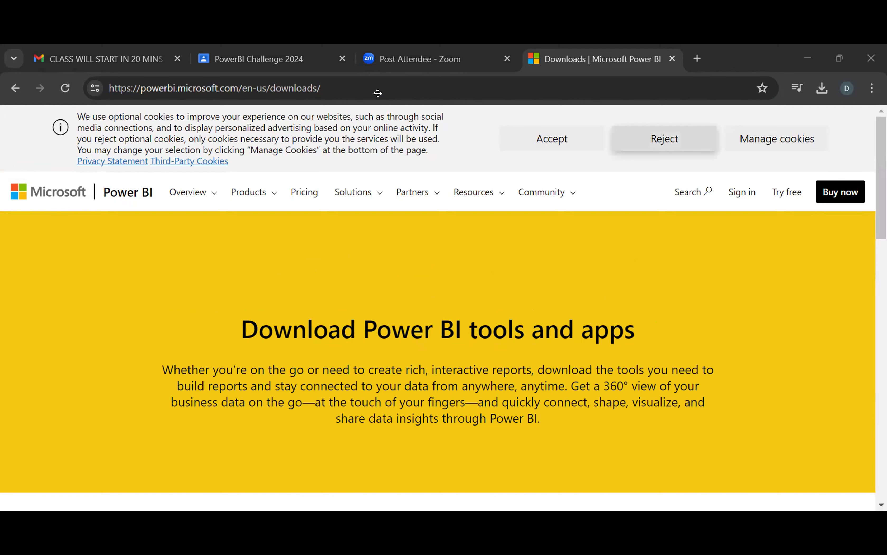
{"action": "scroll", "coordinate": [413, 294], "scroll_direction": "down", "scroll_amount": 8}
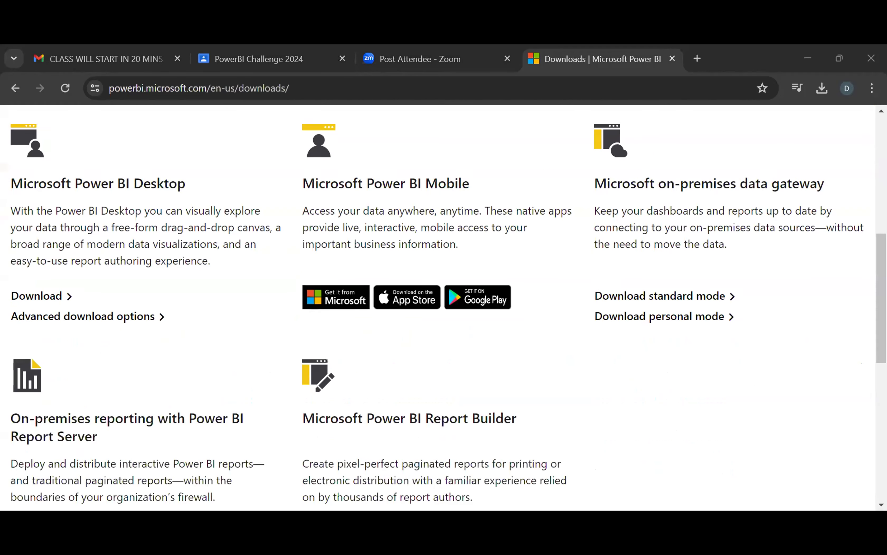
{"action": "scroll", "coordinate": [101, 213], "scroll_direction": "up", "scroll_amount": 2}
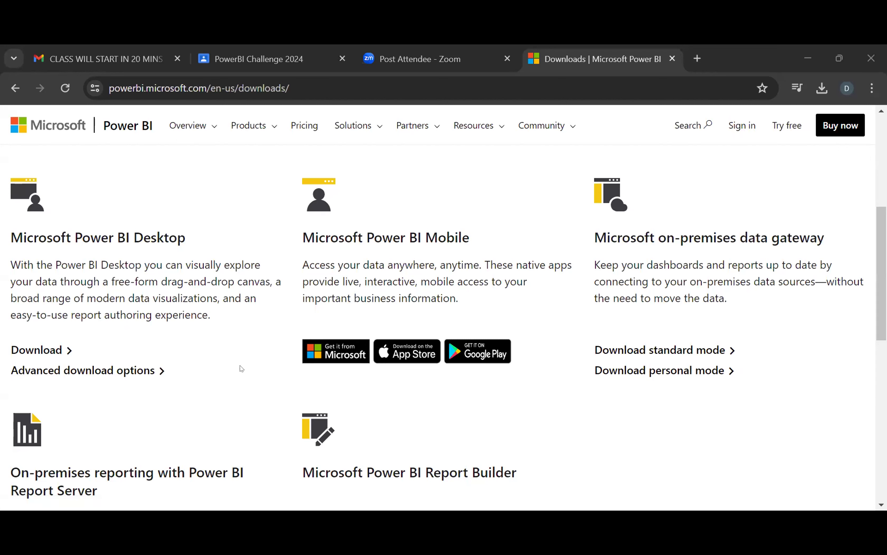
Open the Power BI Desktop page on Microsoft Download Center in a new tab.
{"action": "left_click", "coordinate": [85, 373]}
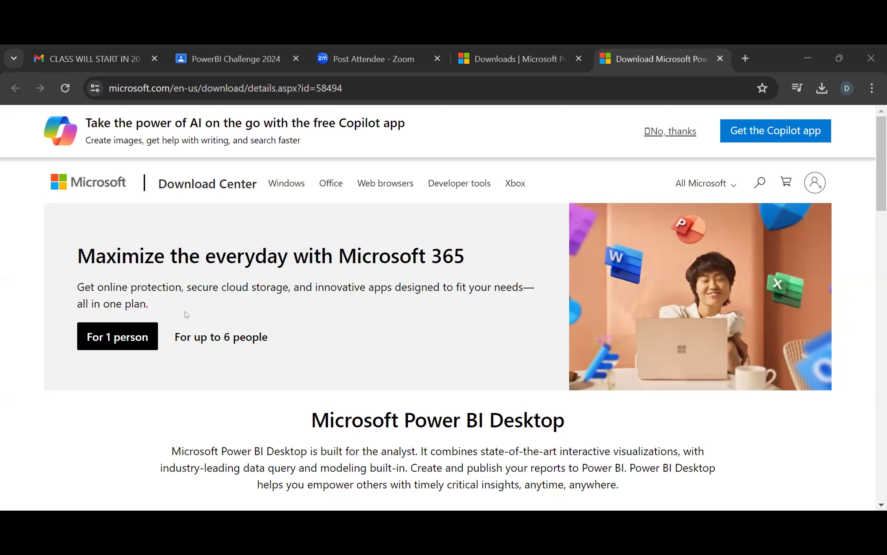
{"action": "scroll", "coordinate": [333, 364], "scroll_direction": "down", "scroll_amount": 6}
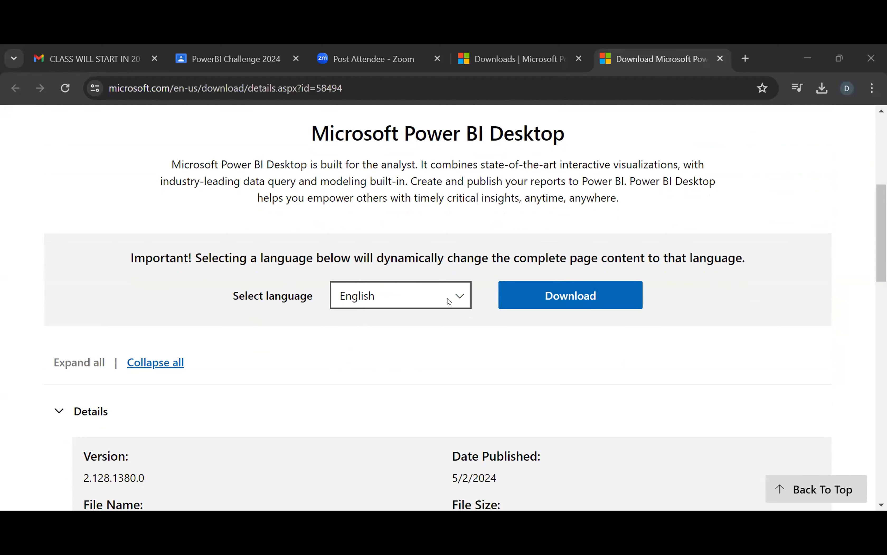
{"action": "scroll", "coordinate": [571, 332], "scroll_direction": "up", "scroll_amount": 1}
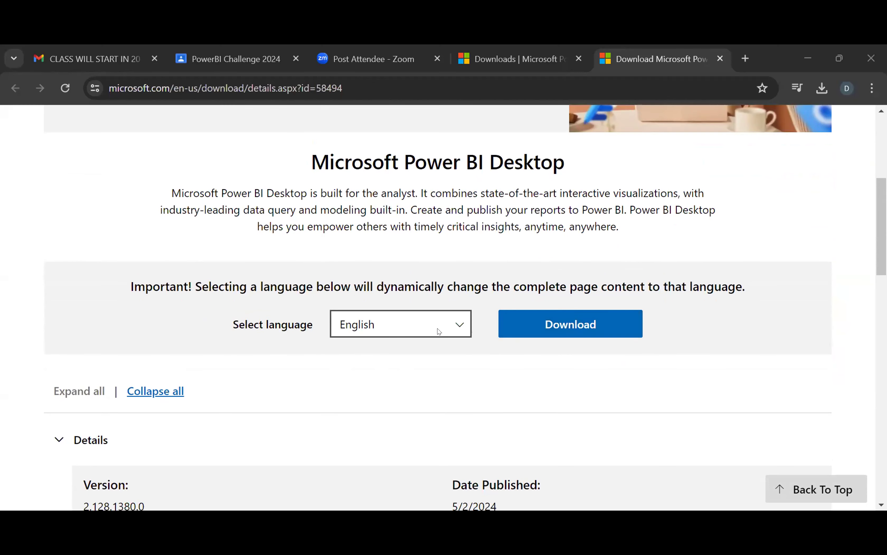
Keep English as the download language and bring up the download file choices.
{"action": "left_click", "coordinate": [434, 332]}
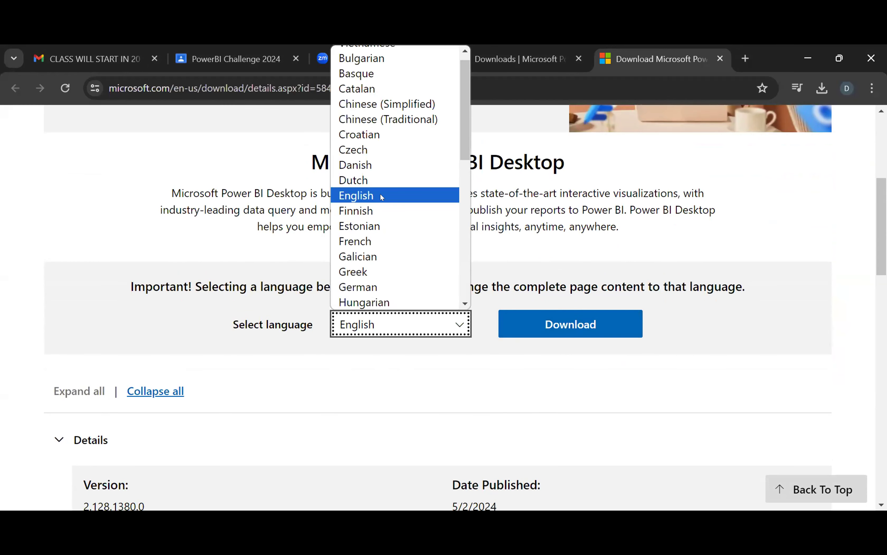
{"action": "left_click", "coordinate": [485, 385]}
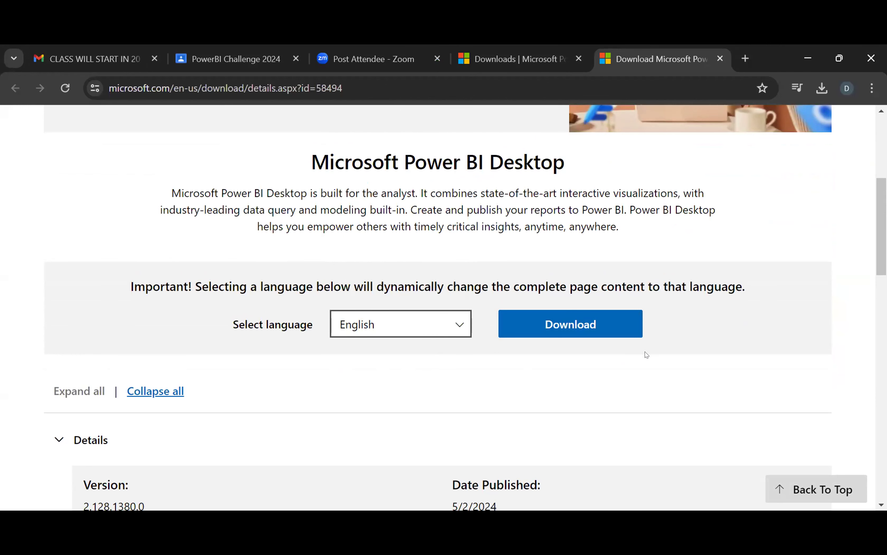
{"action": "left_click", "coordinate": [571, 323]}
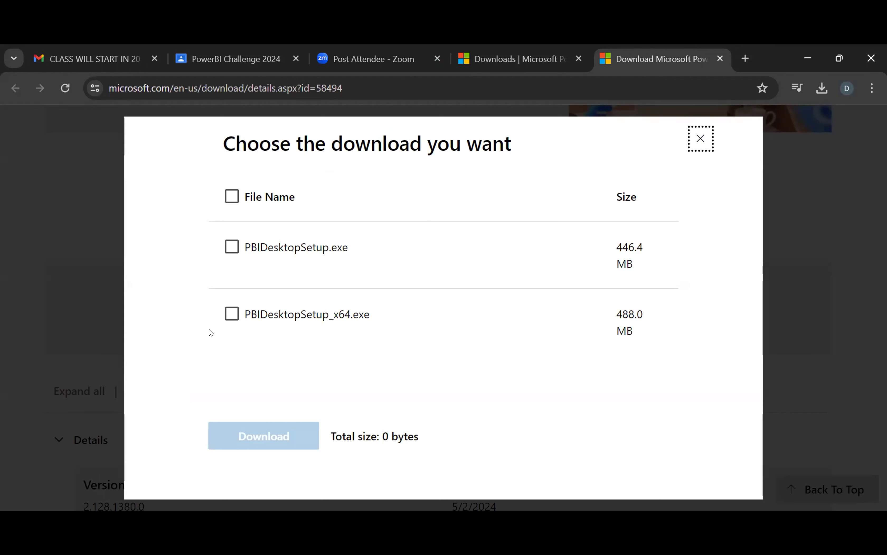
Tick PBIDesktopSetup_x64.exe so the total download size becomes 488.0 MB.
{"action": "left_click", "coordinate": [228, 315]}
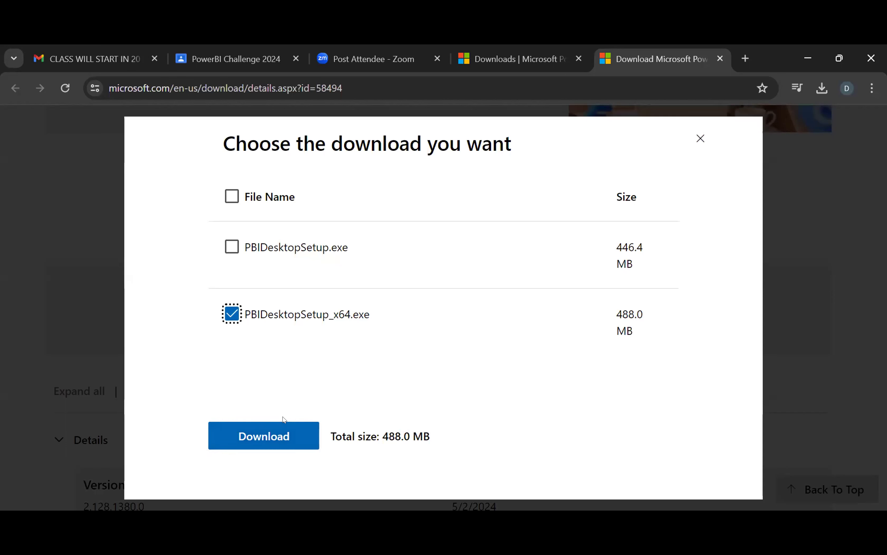
{"action": "left_click", "coordinate": [319, 391]}
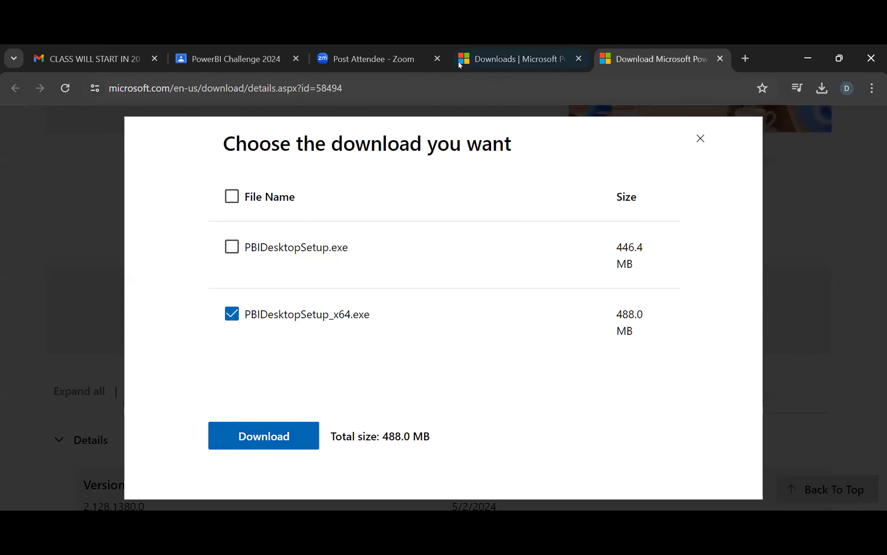
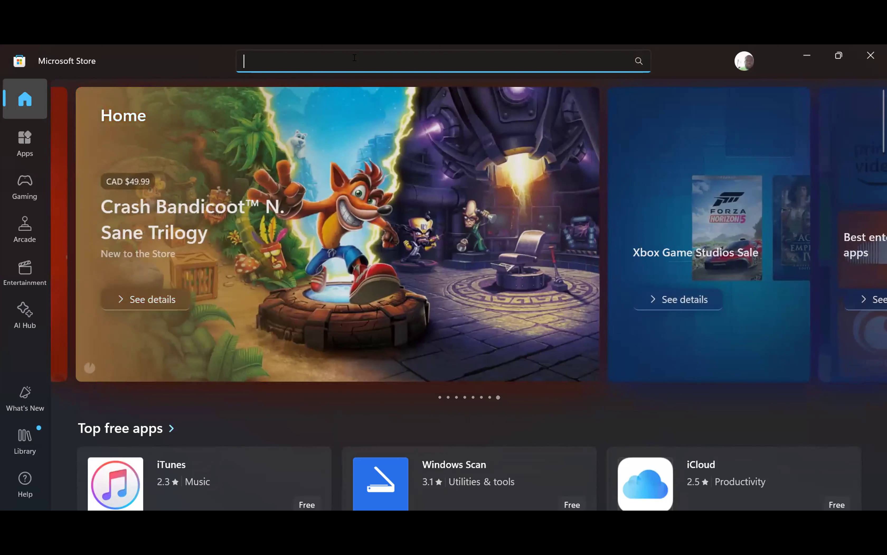
Enter 'power bi' in the Microsoft Store search, correcting typos, to list Power BI suggestions.
{"action": "type", "text": "powwe"}
{"action": "key", "text": "BackSpace"}
{"action": "key", "text": "BackSpace"}
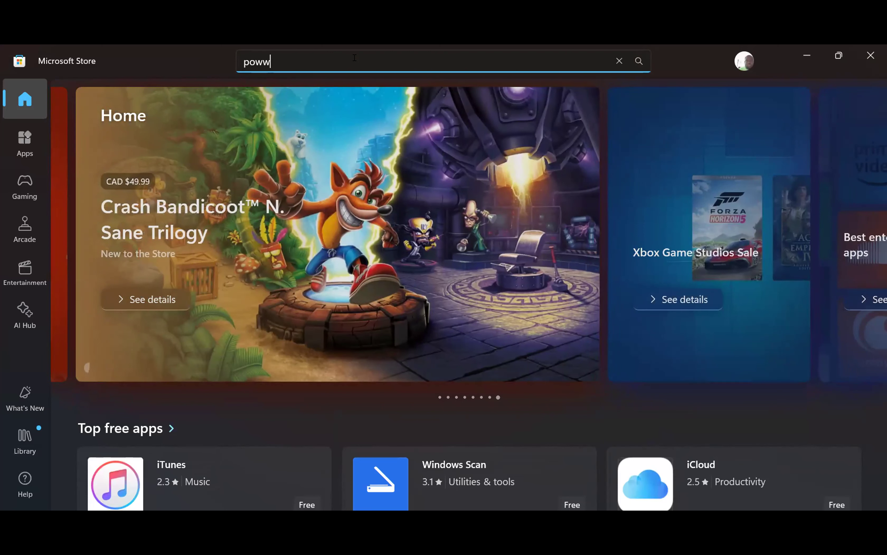
{"action": "type", "text": "er"}
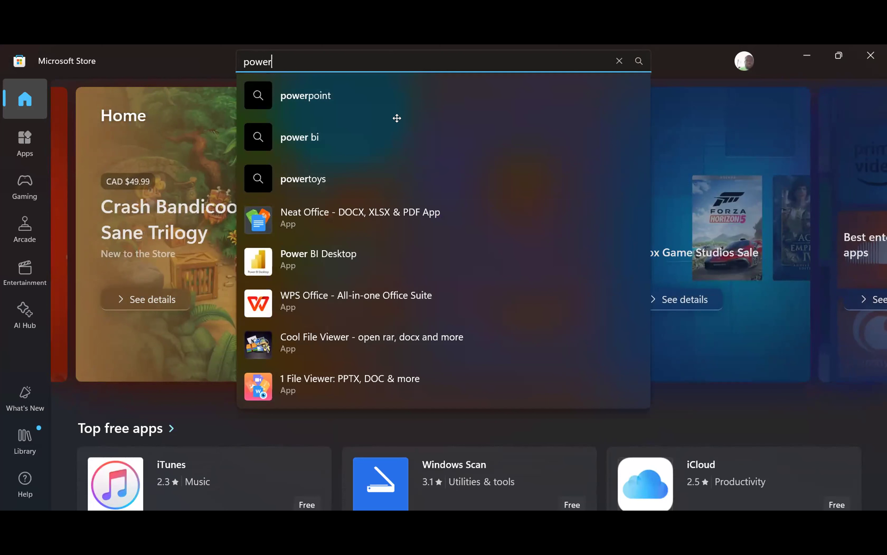
{"action": "type", "text": "bi"}
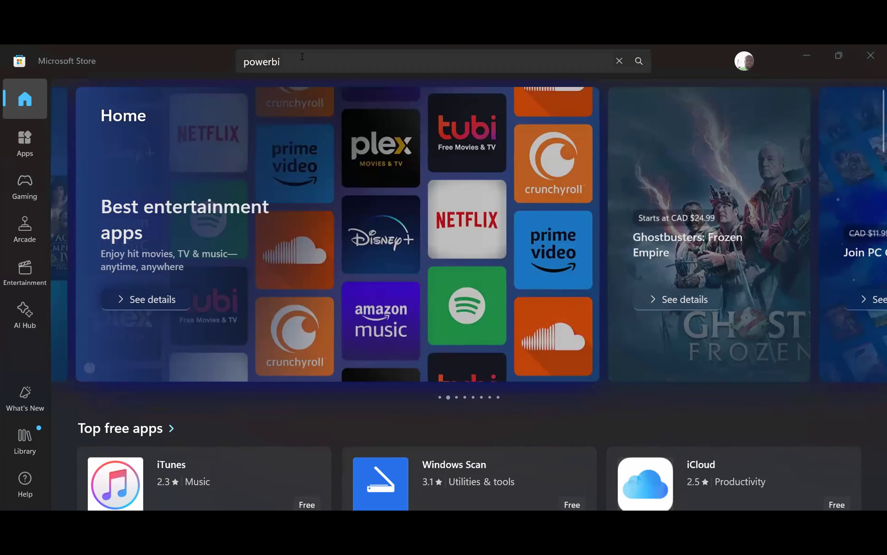
{"action": "left_click", "coordinate": [302, 56]}
{"action": "key", "text": "BackSpace"}
{"action": "key", "text": "BackSpace"}
{"action": "type", "text": "b"}
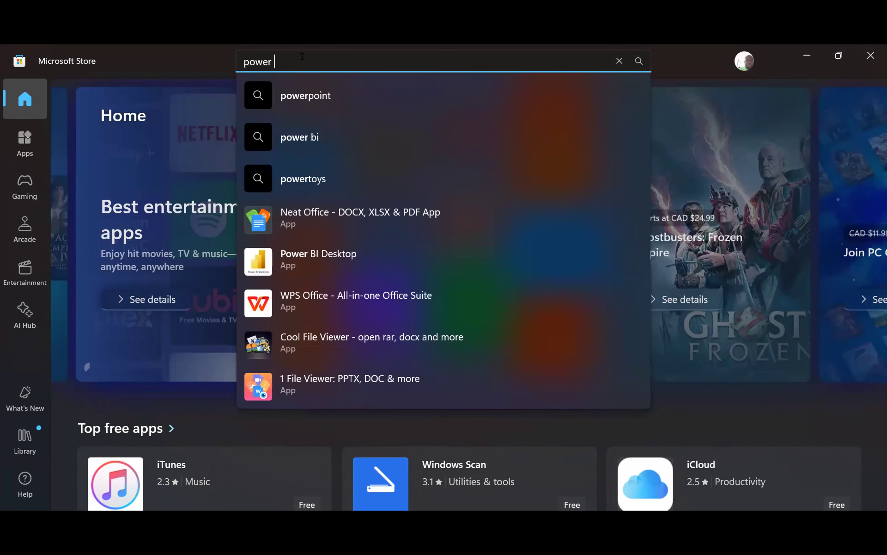
{"action": "type", "text": "i"}
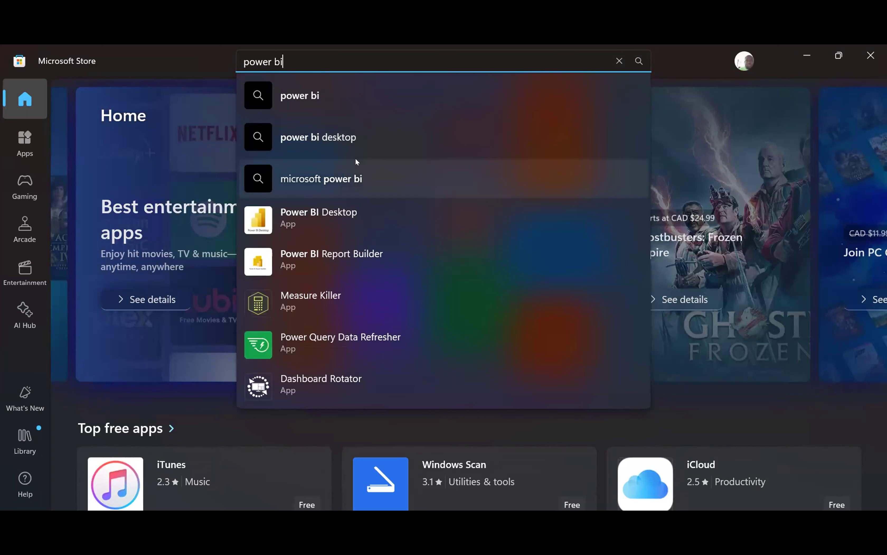
Run the 'power bi' search and browse results showing Power BI Desktop and Report Builder installed.
{"action": "left_click", "coordinate": [350, 79]}
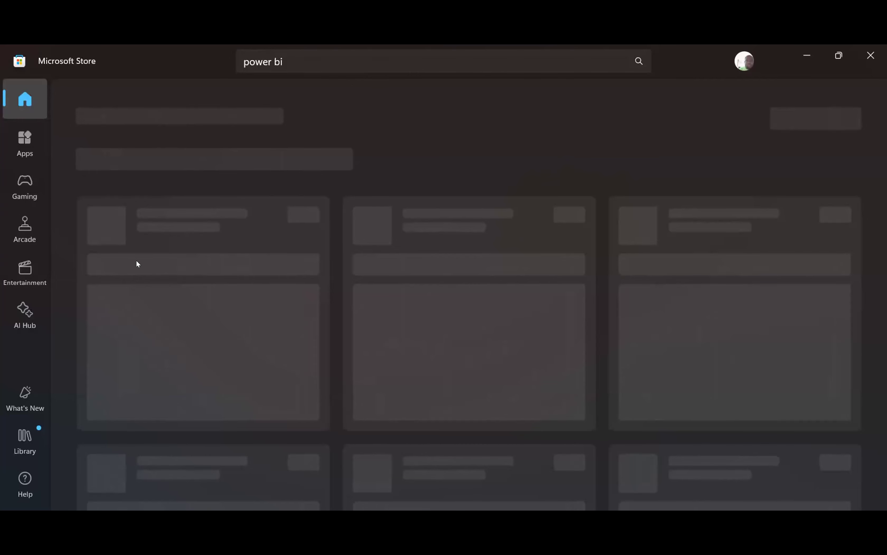
{"action": "scroll", "coordinate": [158, 270], "scroll_direction": "down", "scroll_amount": 2}
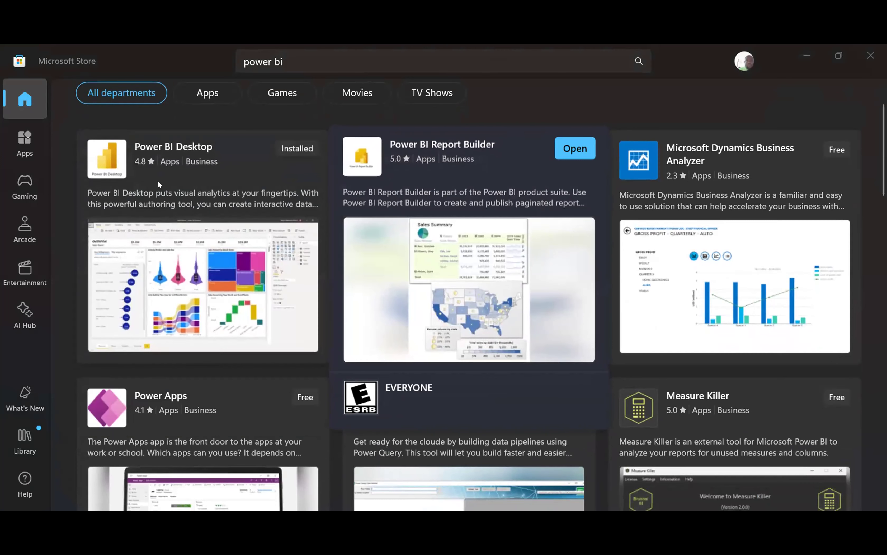
{"action": "scroll", "coordinate": [247, 333], "scroll_direction": "down", "scroll_amount": 5}
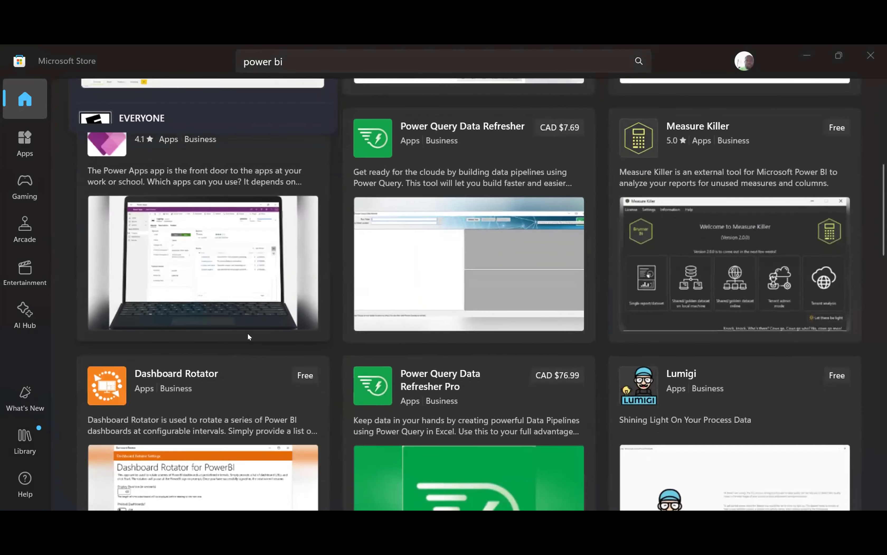
{"action": "scroll", "coordinate": [247, 333], "scroll_direction": "up", "scroll_amount": 5}
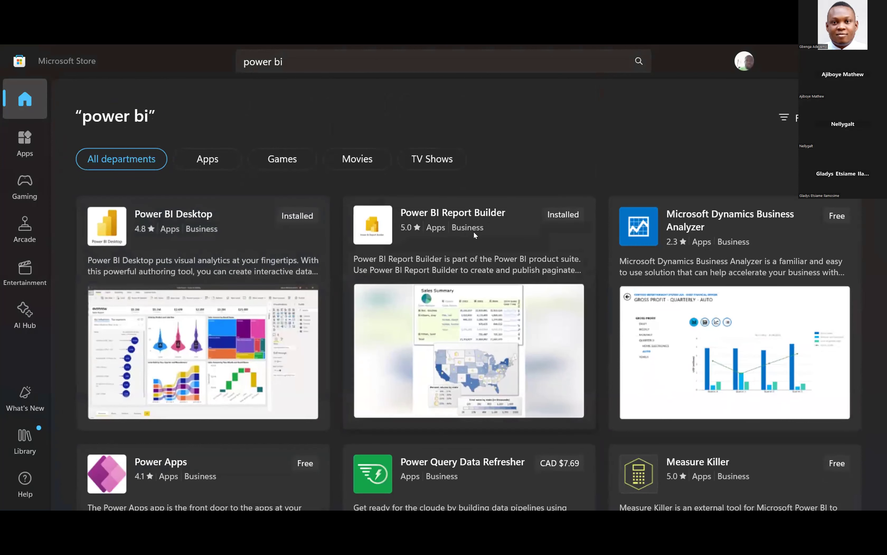
Open the Power BI Desktop card to reach its product page with the Open option.
{"action": "mouse_move", "coordinate": [473, 231]}
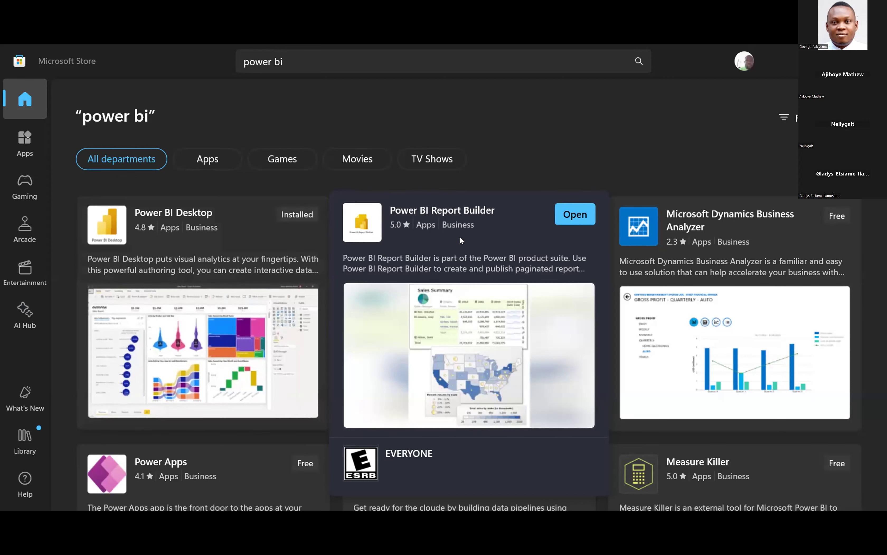
{"action": "mouse_move", "coordinate": [211, 253]}
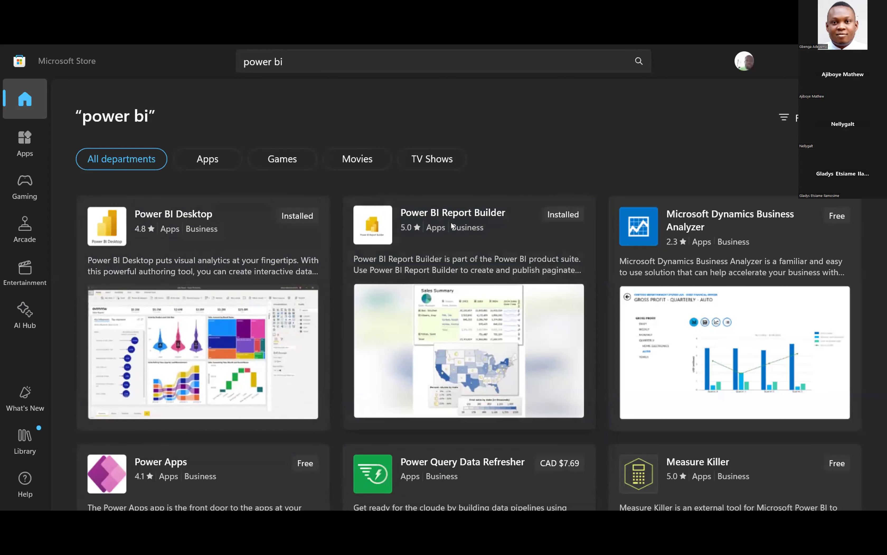
{"action": "mouse_move", "coordinate": [446, 229]}
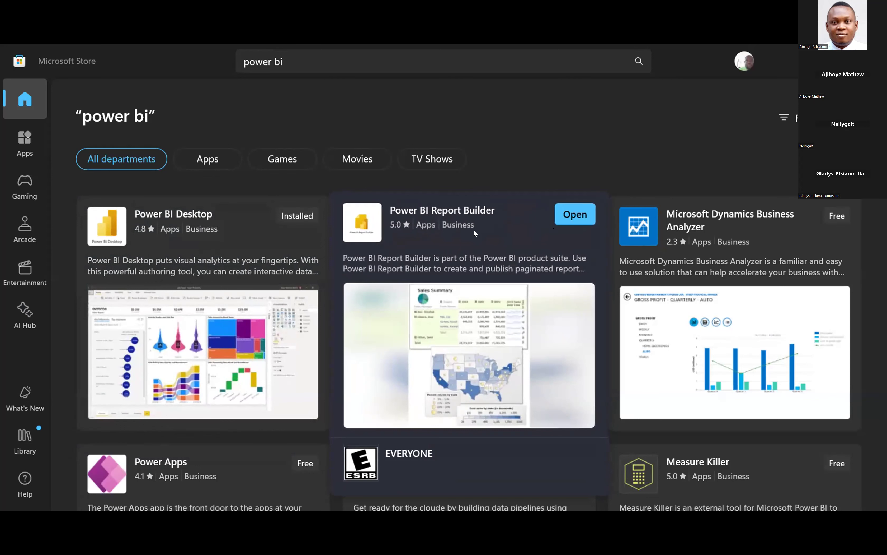
{"action": "mouse_move", "coordinate": [290, 318]}
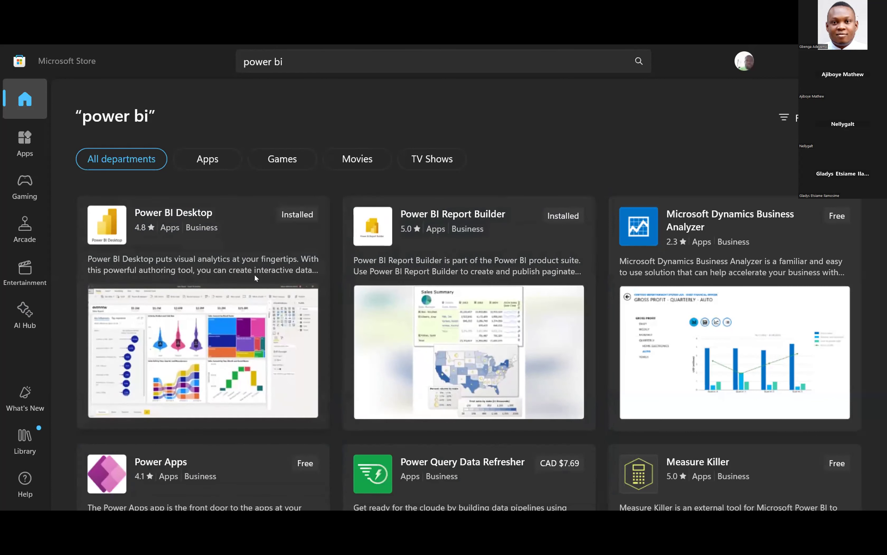
{"action": "left_click", "coordinate": [245, 251]}
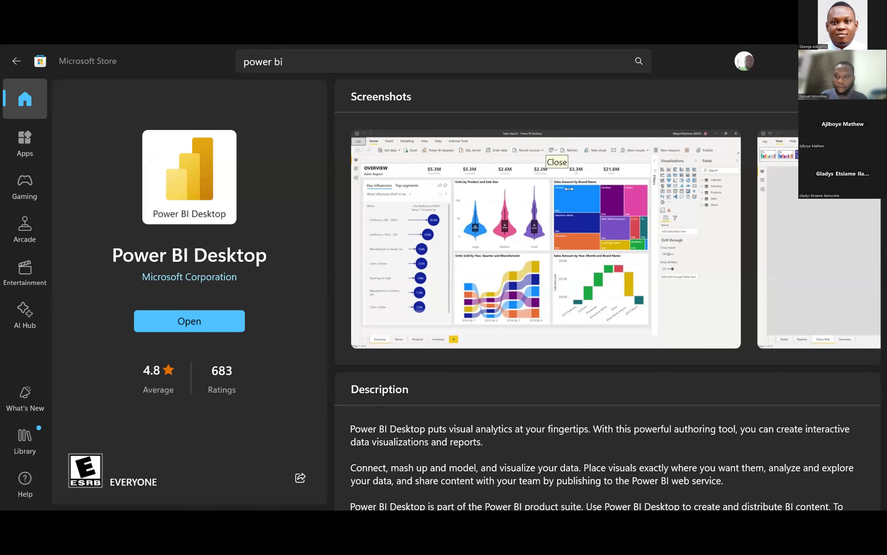
{"action": "left_click", "coordinate": [291, 116]}
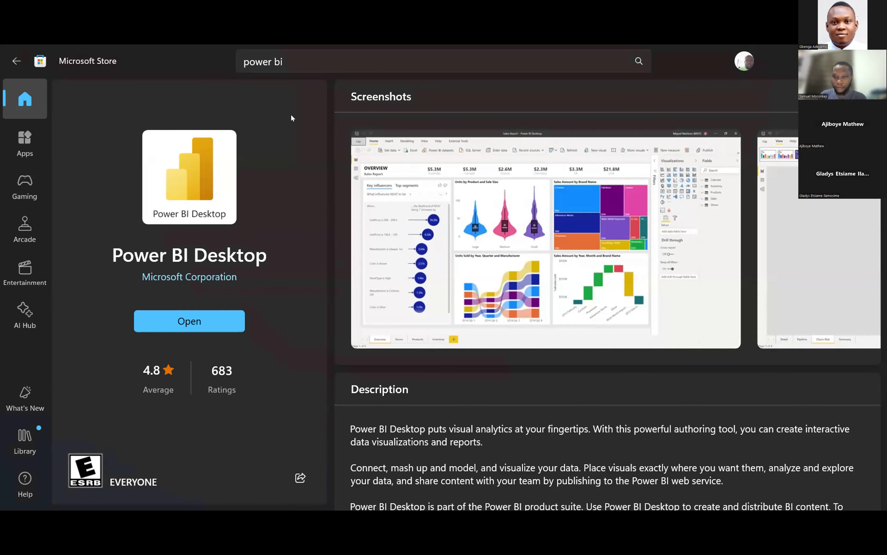
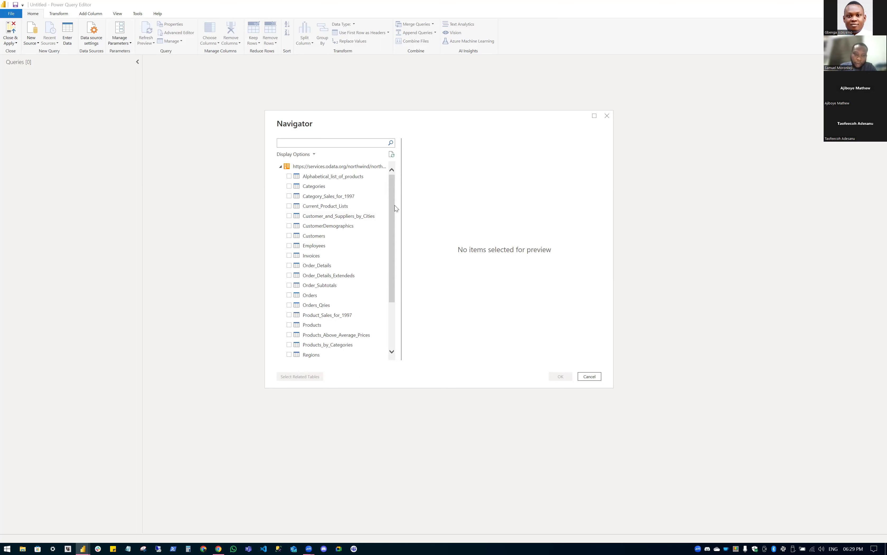
Load the whole Northwind service node via Transform Data as a single 26-table query.
{"action": "left_click_drag", "start_coordinate": [391, 206], "coordinate": [394, 239]}
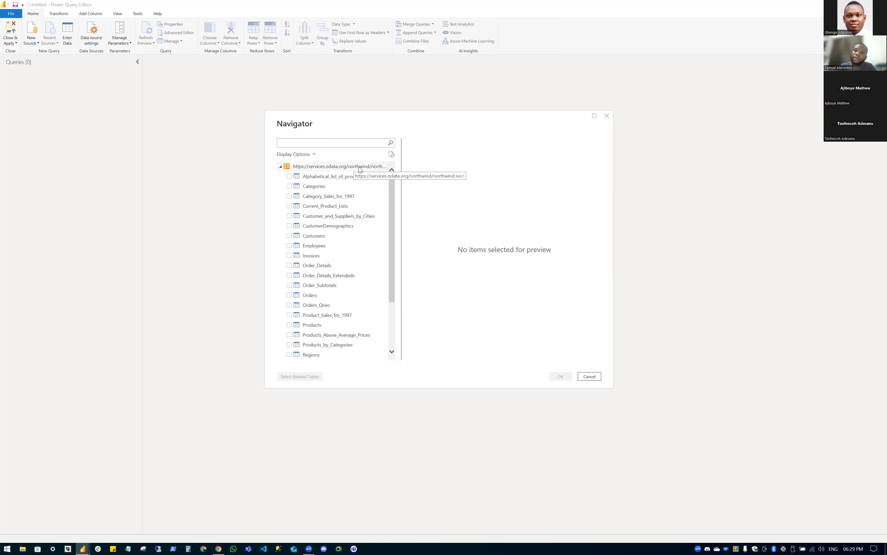
{"action": "right_click", "coordinate": [340, 165]}
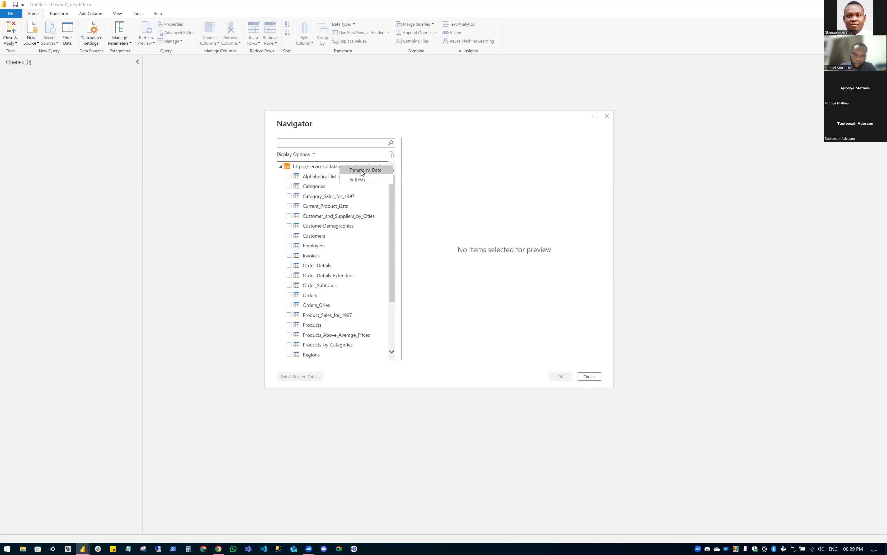
{"action": "left_click", "coordinate": [362, 171]}
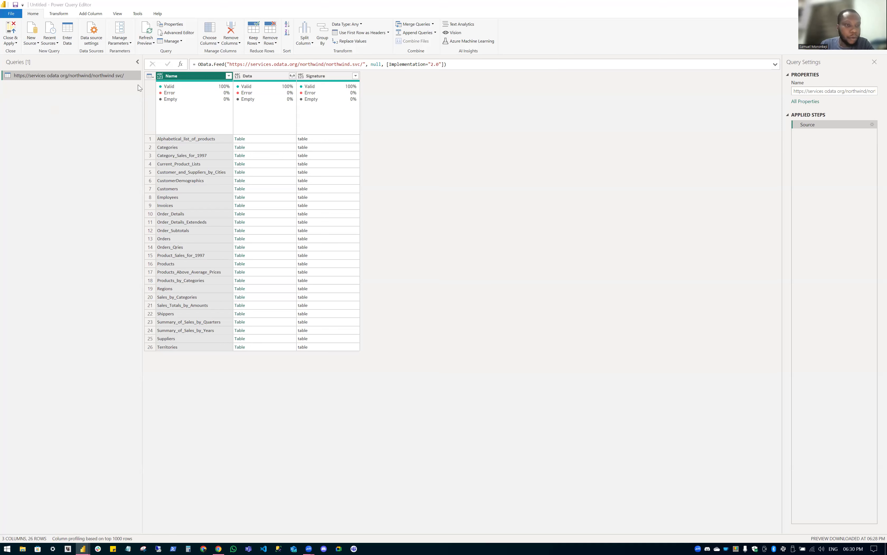
Narrow the Queries pane, copy the Northwind service URL from the Source formula, and switch to Chrome.
{"action": "mouse_move", "coordinate": [142, 88]}
{"action": "left_mouse_down"}
{"action": "mouse_move", "coordinate": [113, 90]}
{"action": "mouse_move", "coordinate": [133, 89]}
{"action": "left_mouse_up"}
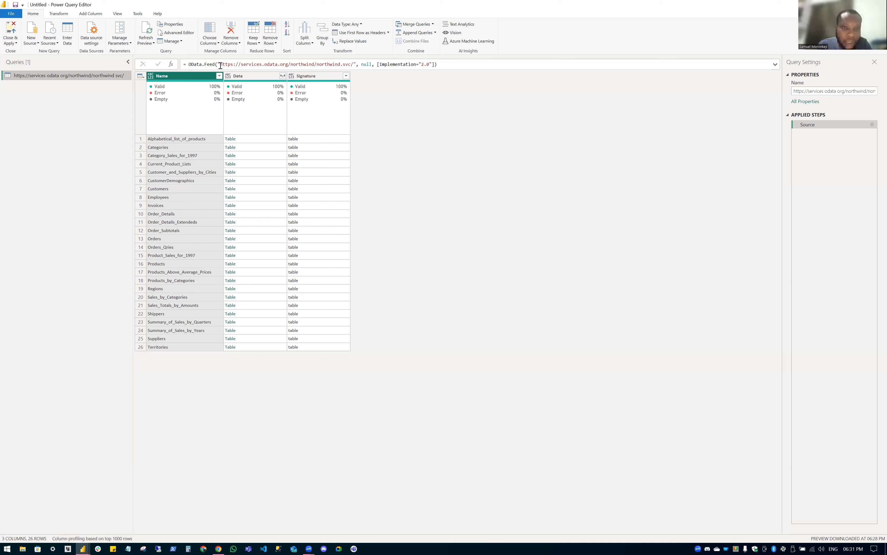
{"action": "left_click_drag", "start_coordinate": [220, 65], "coordinate": [354, 65]}
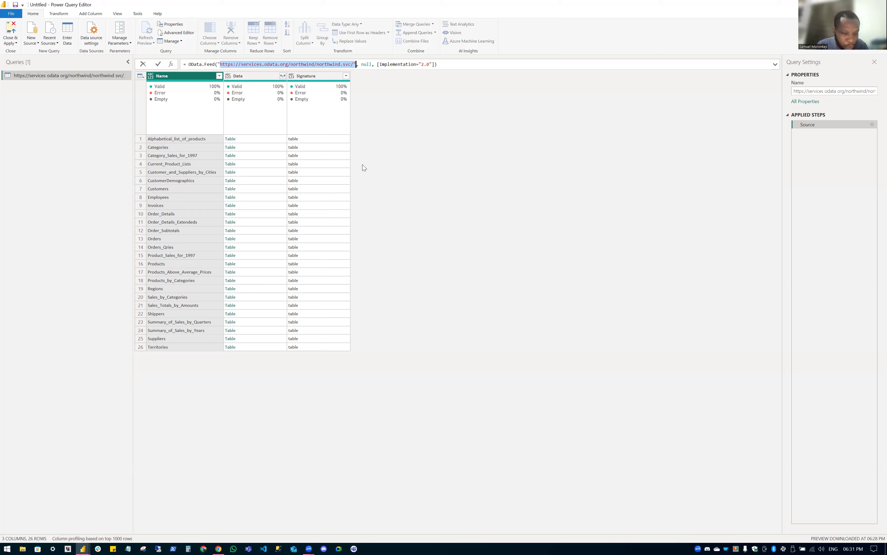
{"action": "key", "text": "shift+Left"}
{"action": "key", "text": "ctrl+c"}
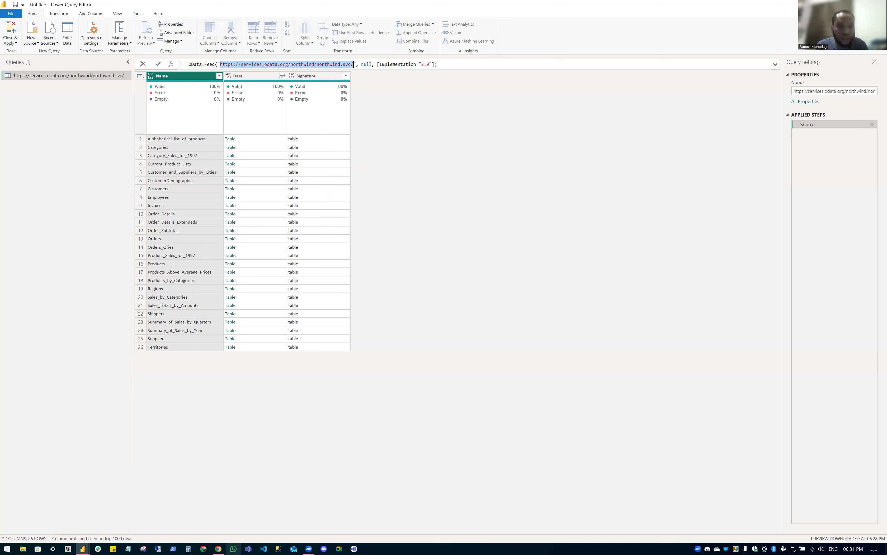
{"action": "key", "text": "alt+Tab"}
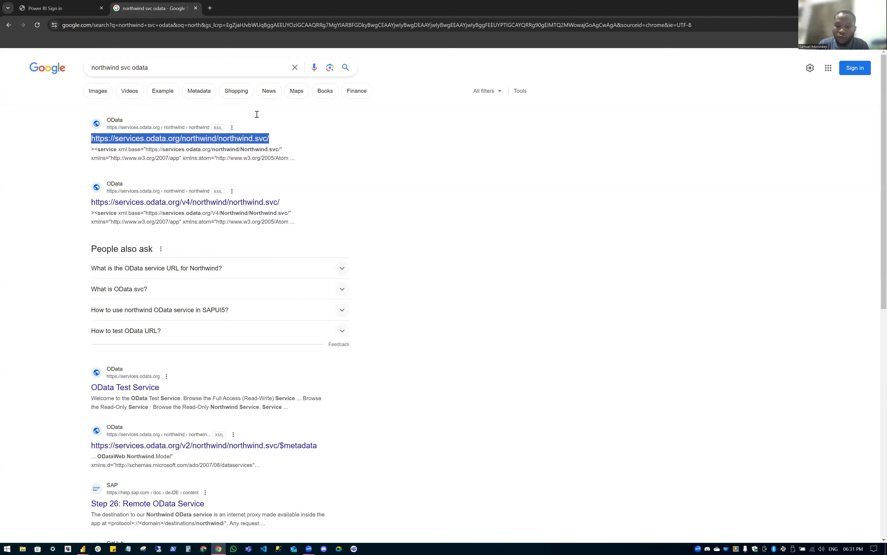
View the northwind.svc collection list in a new incognito tab, then return to Power Query.
{"action": "key", "text": "ctrl+t"}
{"action": "key", "text": "ctrl+v"}
{"action": "key", "text": "Return"}
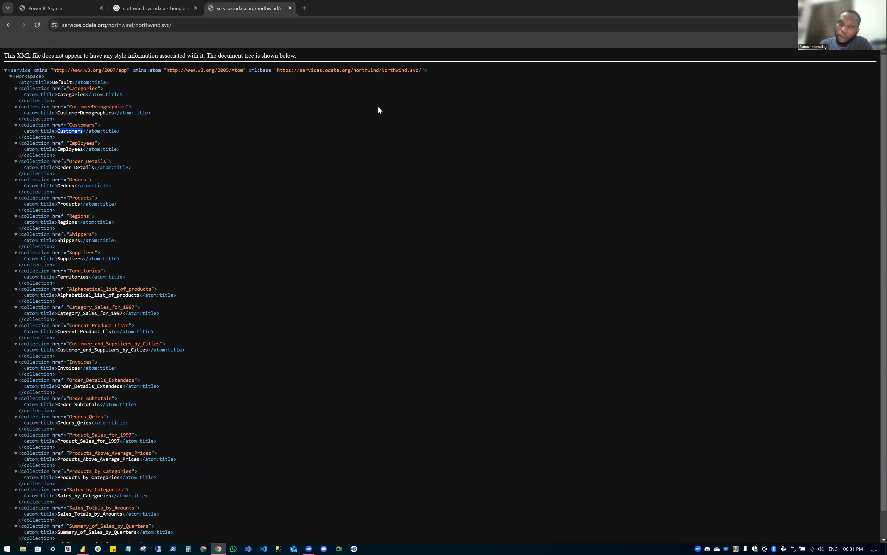
{"action": "key", "text": "alt+Tab"}
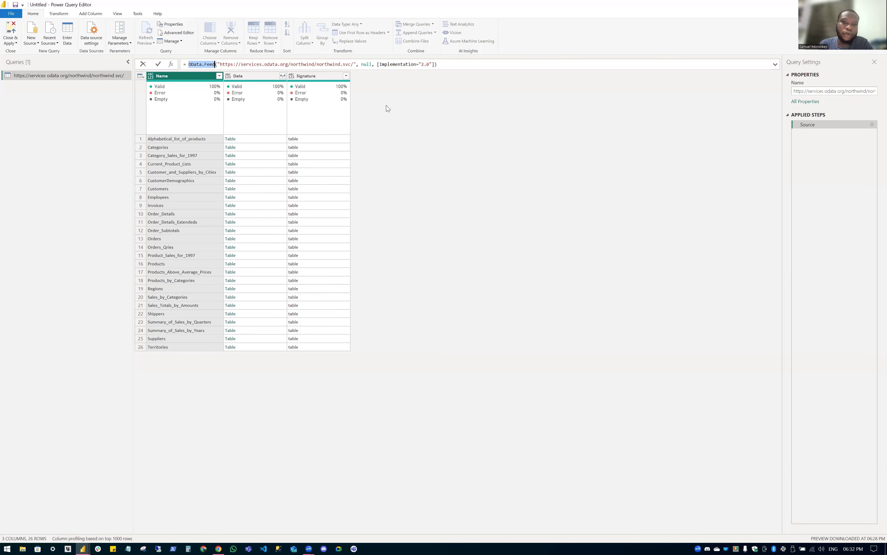
Inspect the OData.Feed function in the Source formula and narrow the Queries pane further.
{"action": "left_click", "coordinate": [386, 106]}
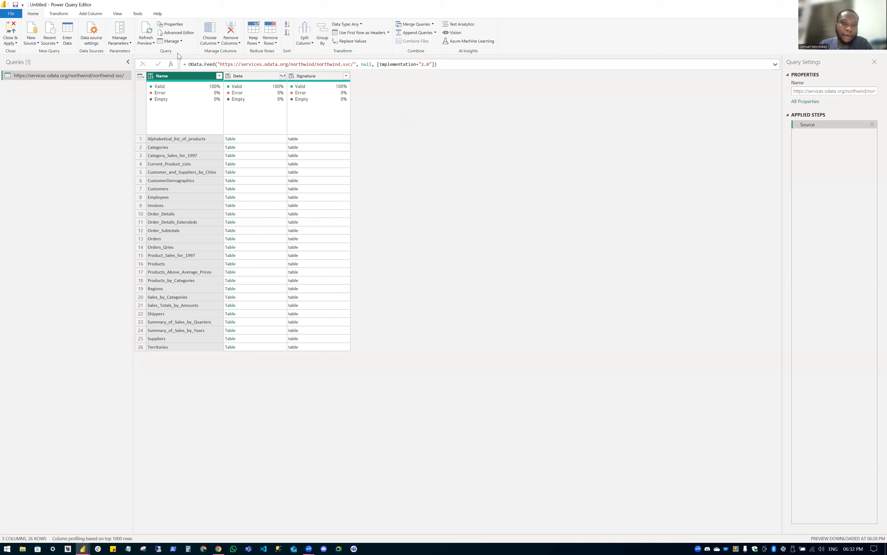
{"action": "double_click", "coordinate": [214, 66]}
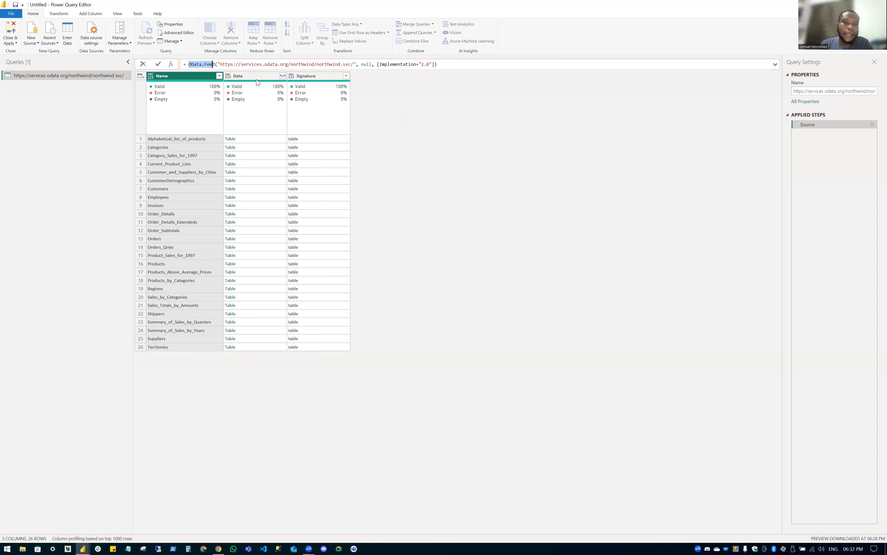
{"action": "left_click", "coordinate": [160, 5]}
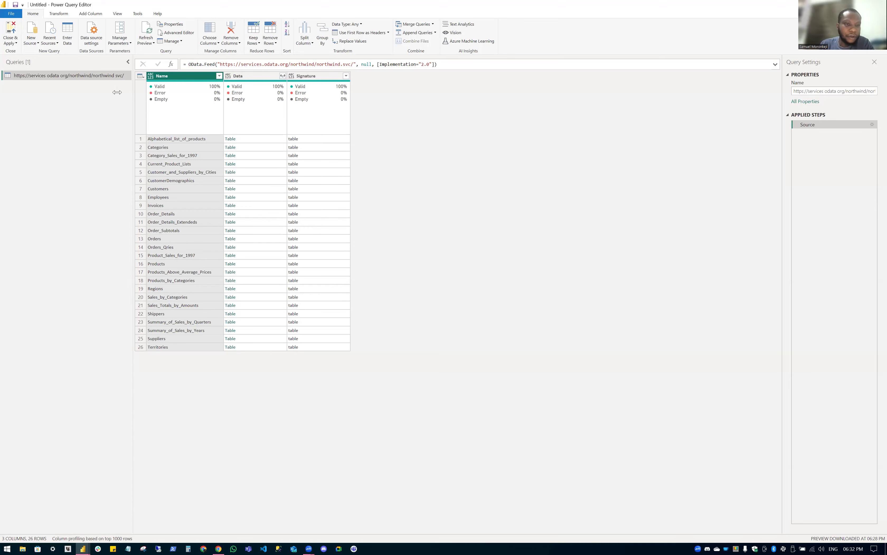
{"action": "mouse_move", "coordinate": [117, 92]}
{"action": "left_mouse_down"}
{"action": "mouse_move", "coordinate": [65, 98]}
{"action": "mouse_move", "coordinate": [106, 97]}
{"action": "left_mouse_up"}
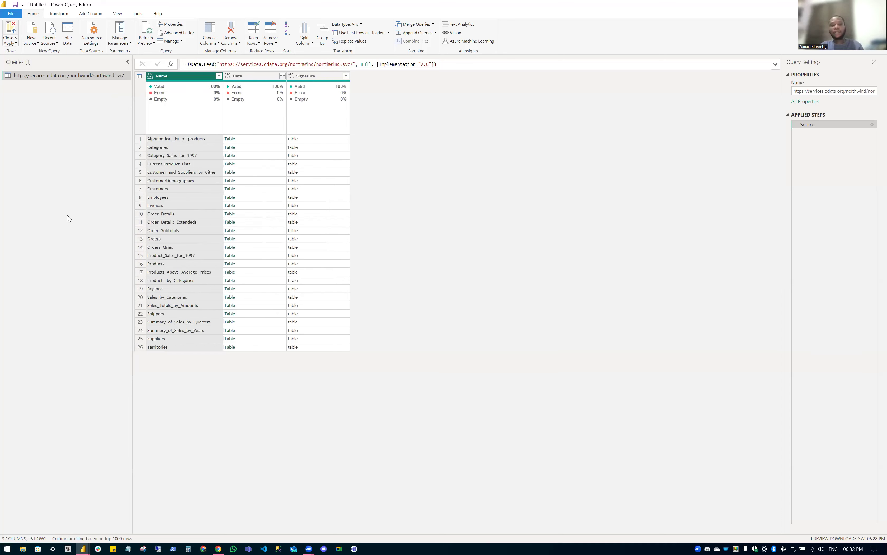
{"action": "left_click", "coordinate": [31, 39]}
{"action": "left_click", "coordinate": [59, 152]}
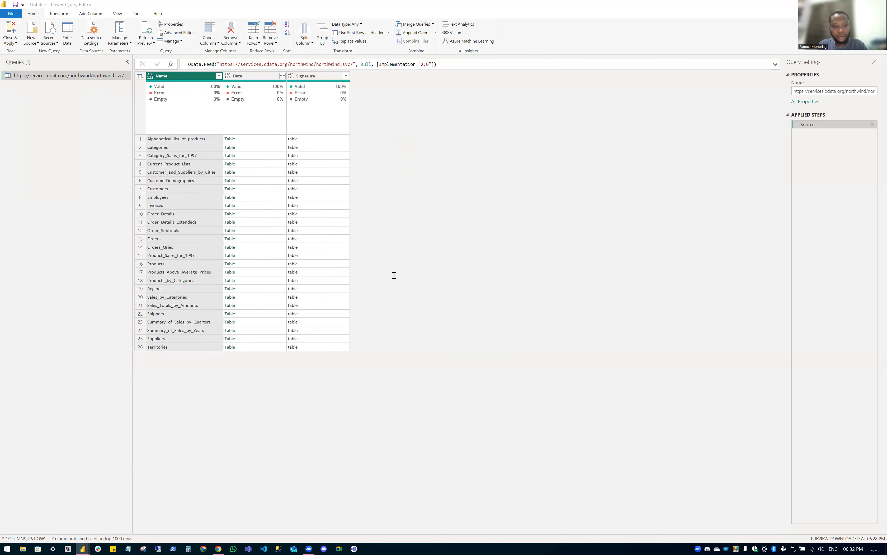
{"action": "key", "text": "ctrl+v"}
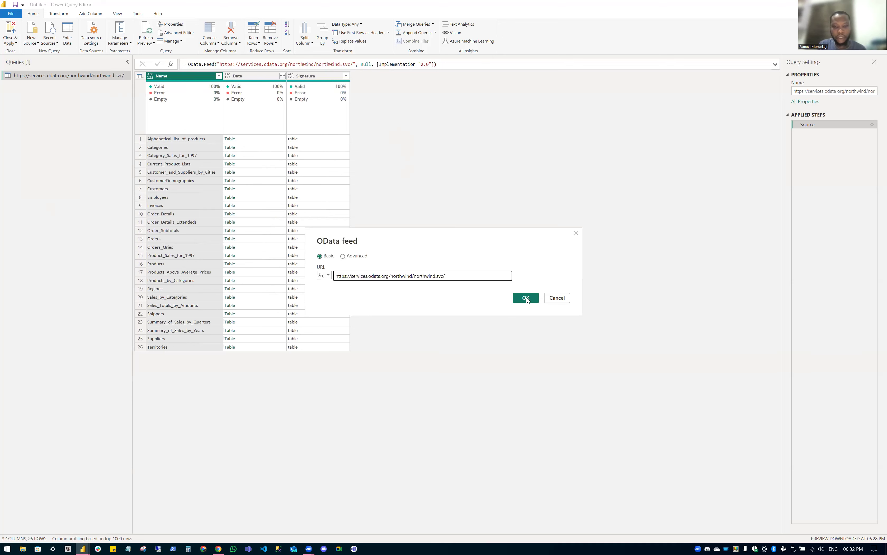
Connect to the Northwind feed and tick Orders, Products, Regions and Shippers in Navigator.
{"action": "left_click", "coordinate": [525, 297]}
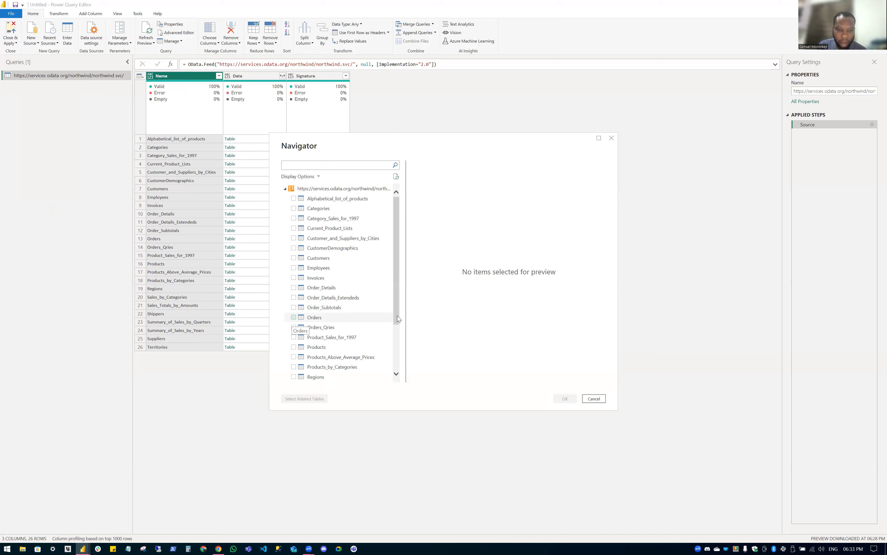
{"action": "left_click", "coordinate": [294, 317]}
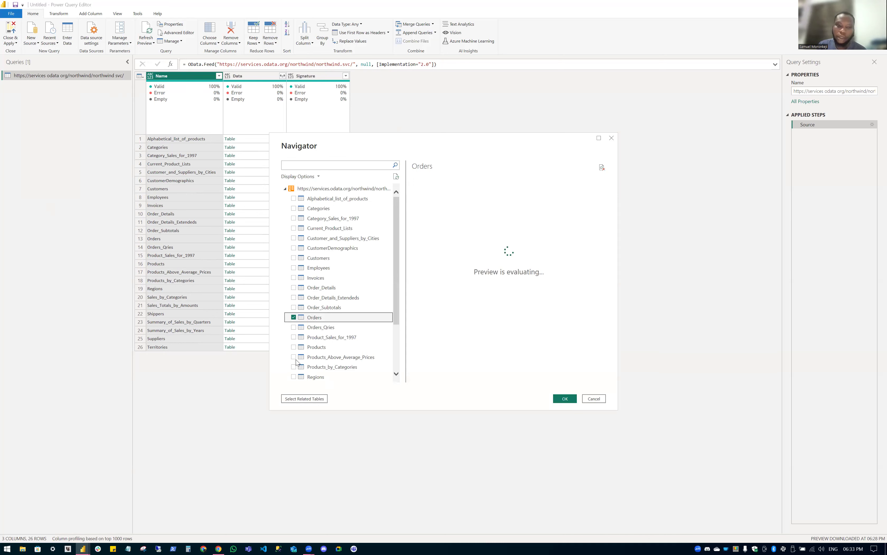
{"action": "scroll", "coordinate": [304, 330], "scroll_direction": "down", "scroll_amount": 2}
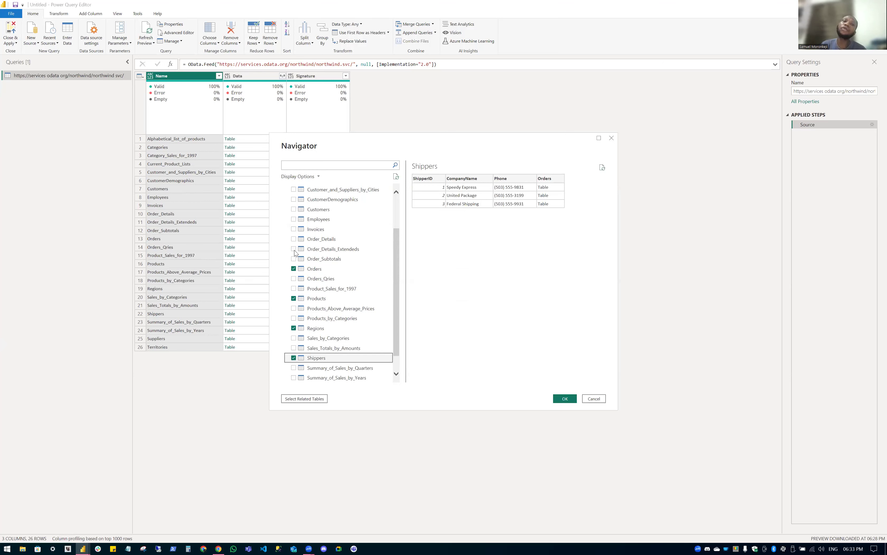
{"action": "key", "text": "Escape"}
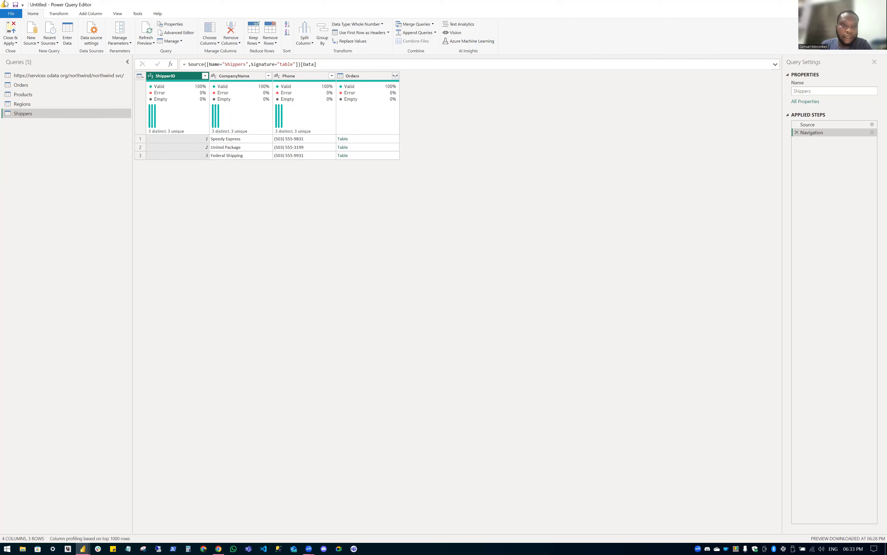
{"action": "left_click", "coordinate": [60, 16]}
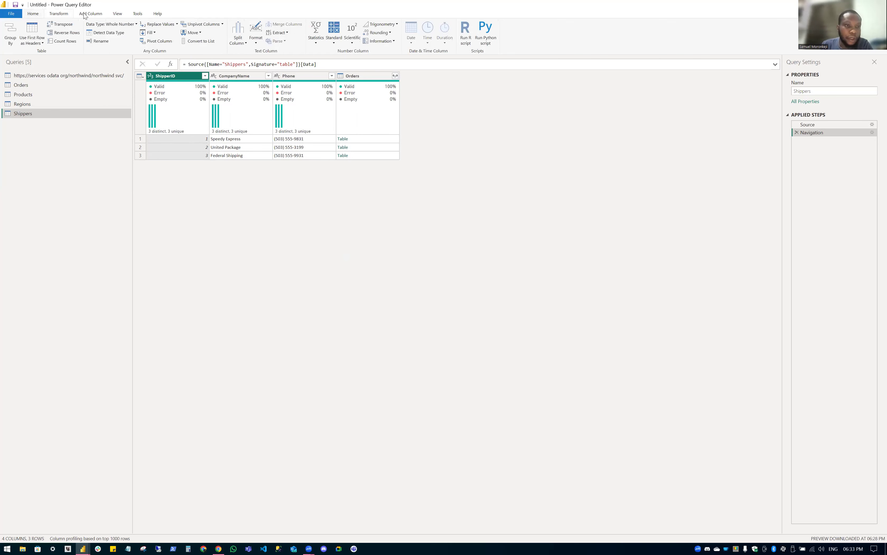
{"action": "left_click", "coordinate": [117, 14]}
{"action": "left_click", "coordinate": [136, 15]}
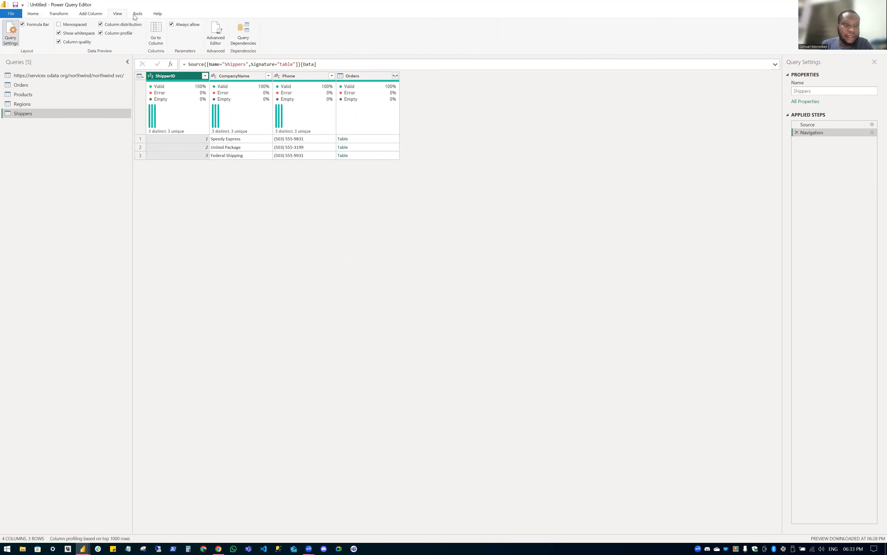
{"action": "left_click", "coordinate": [37, 16]}
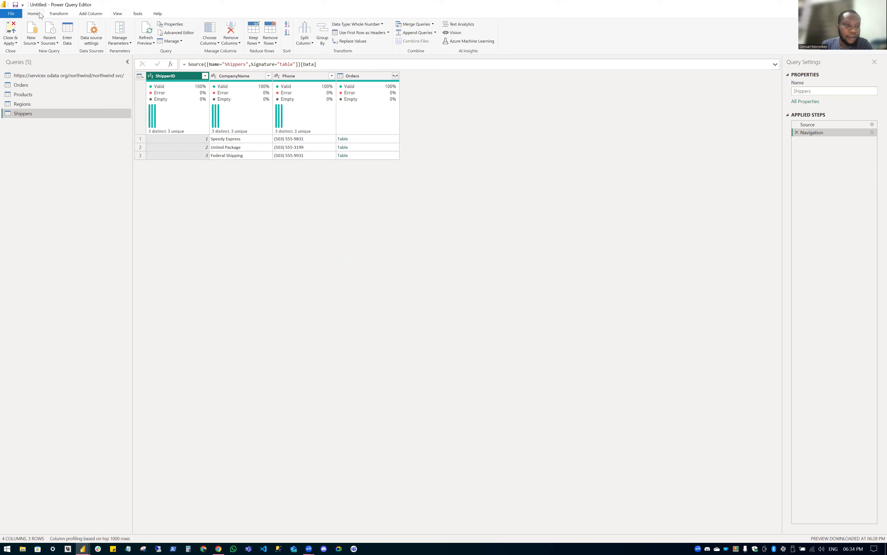
{"action": "left_click", "coordinate": [117, 14]}
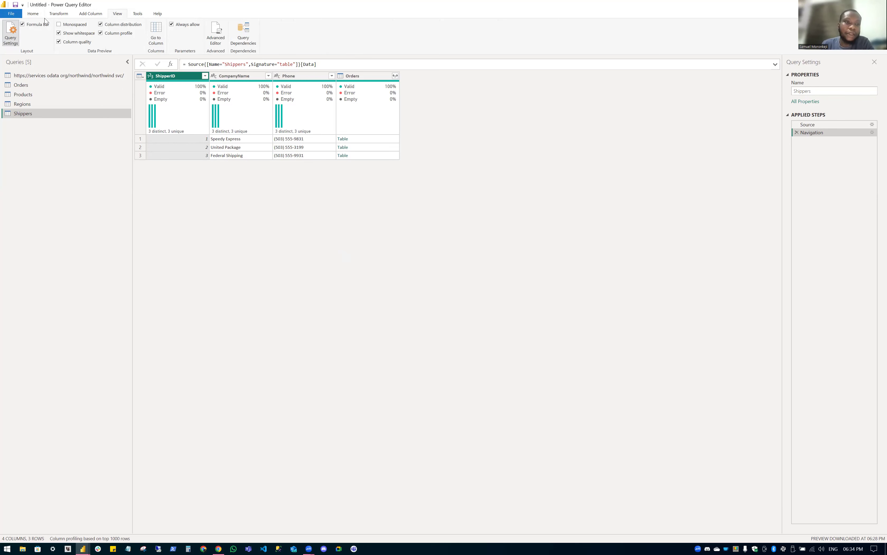
{"action": "left_click", "coordinate": [34, 14]}
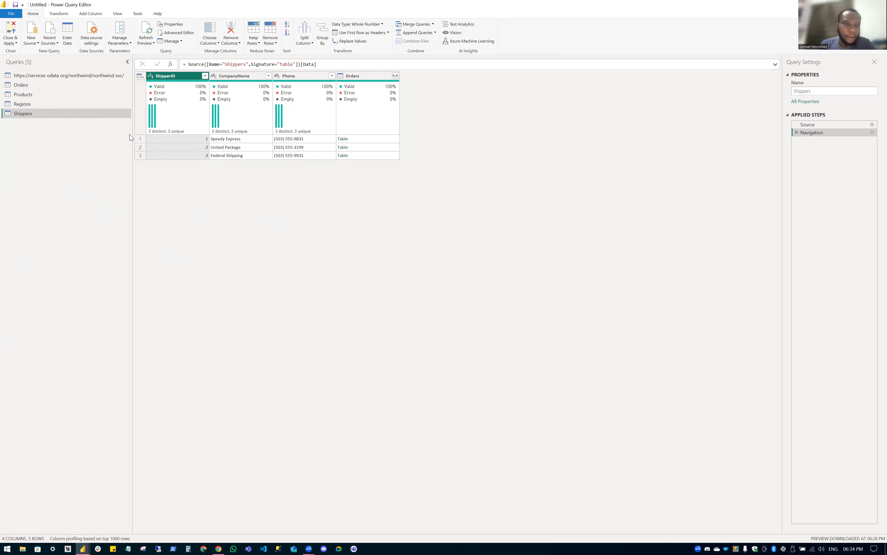
{"action": "left_click", "coordinate": [140, 147]}
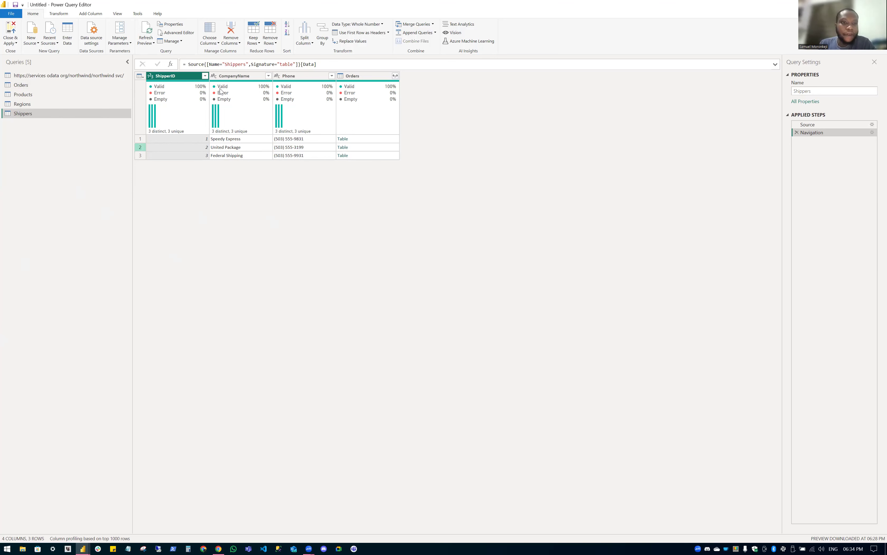
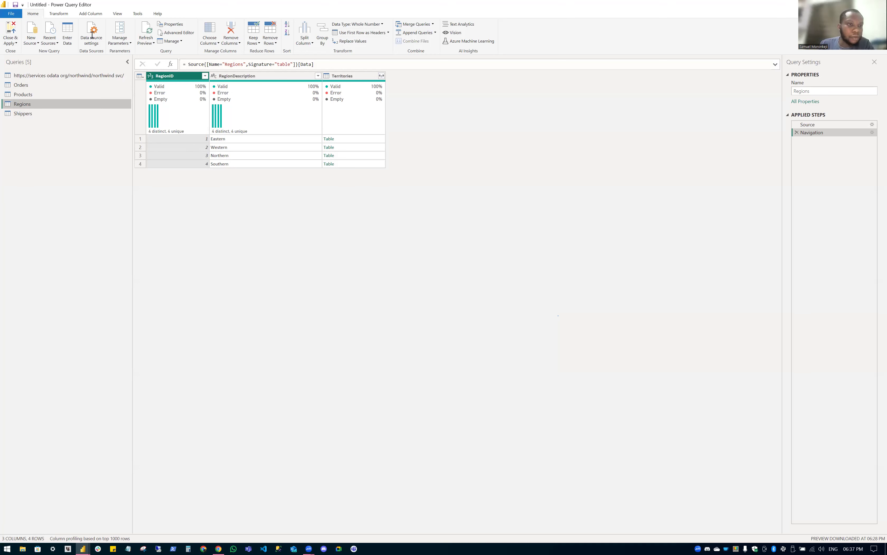
Show the Transform commands and check the Regions query's RegionDescription column profile.
{"action": "left_click", "coordinate": [92, 34]}
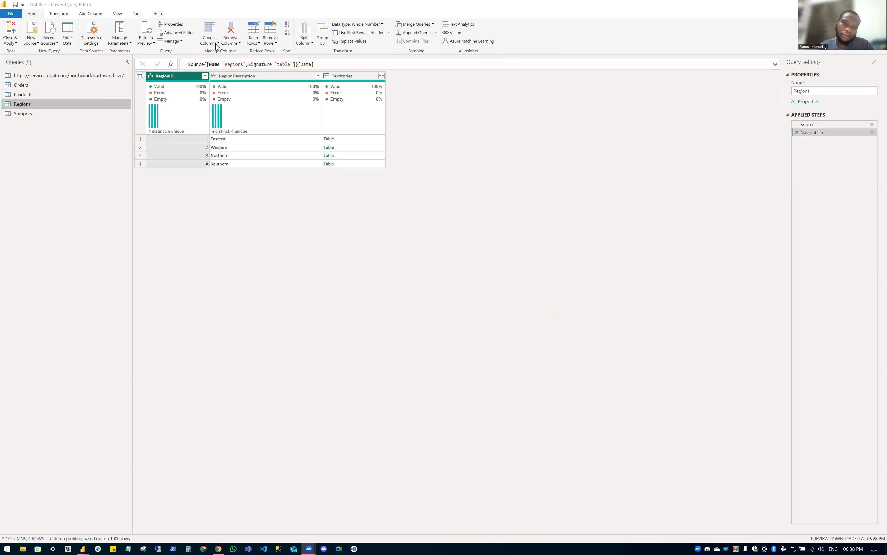
{"action": "left_click", "coordinate": [61, 16]}
{"action": "left_click", "coordinate": [62, 16]}
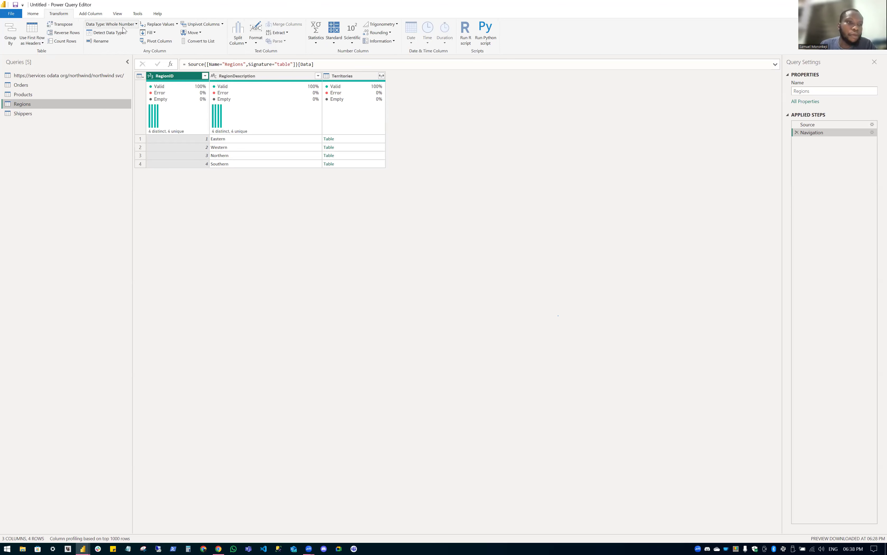
{"action": "mouse_move", "coordinate": [216, 137]}
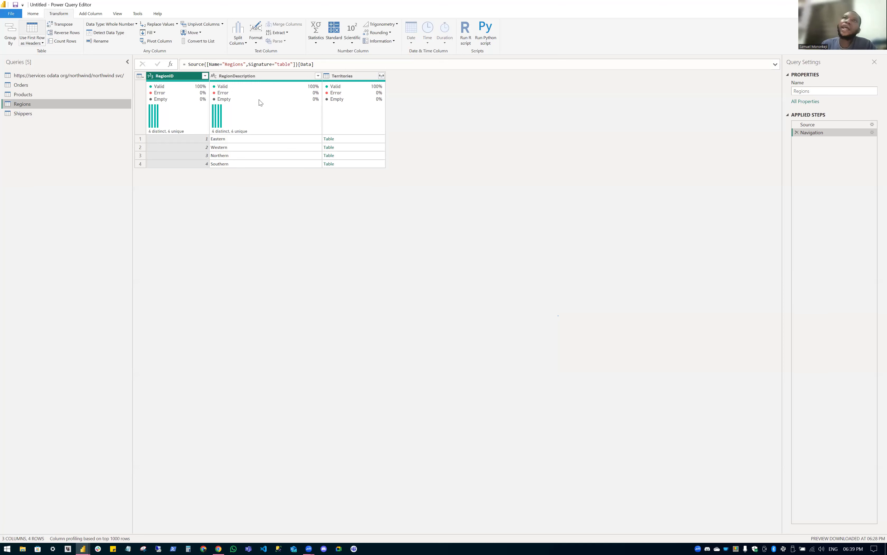
{"action": "mouse_move", "coordinate": [259, 102]}
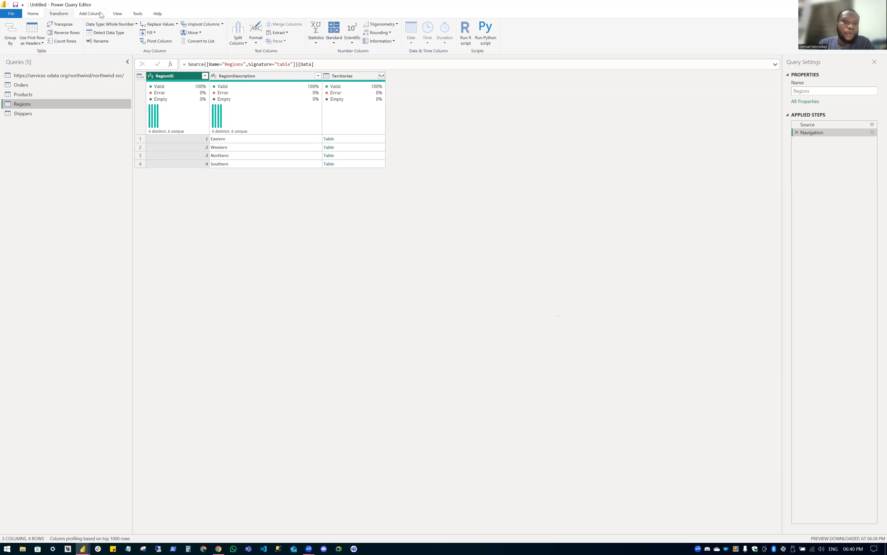
Select the Orders query (18 columns, 830 rows) and show the Add Column commands.
{"action": "left_click", "coordinate": [59, 84]}
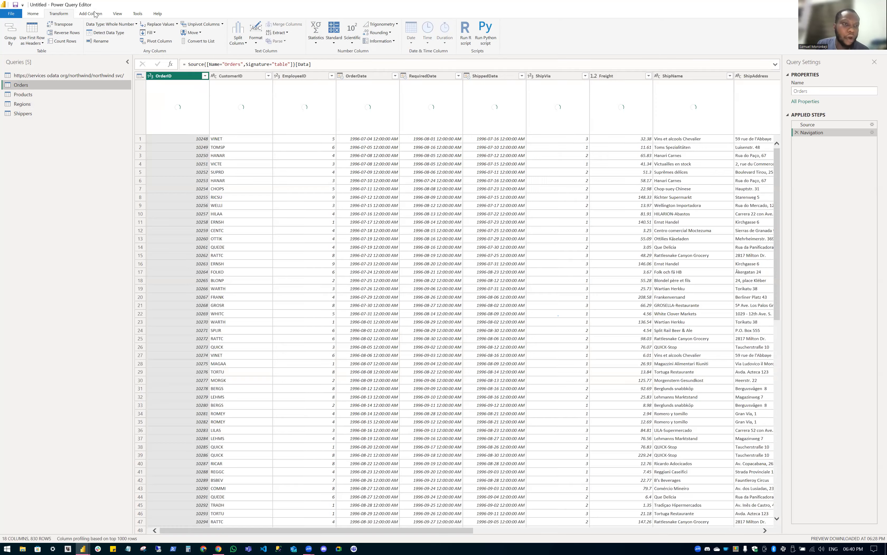
{"action": "left_click", "coordinate": [97, 15]}
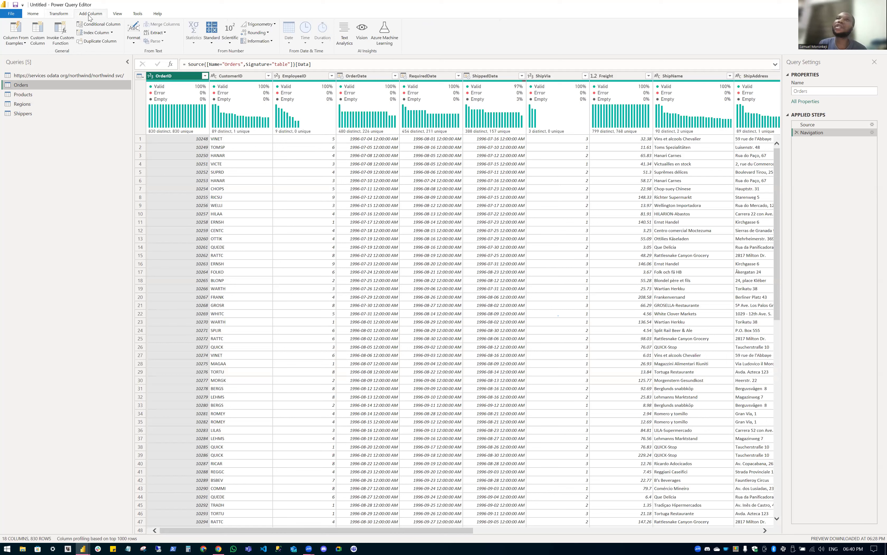
{"action": "scroll", "coordinate": [90, 18], "scroll_direction": "up", "scroll_amount": 1}
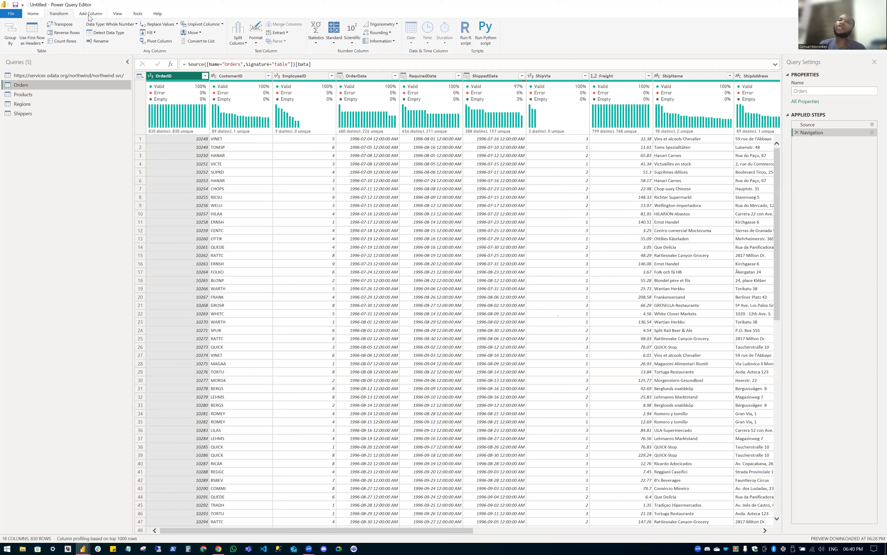
{"action": "left_click", "coordinate": [90, 15]}
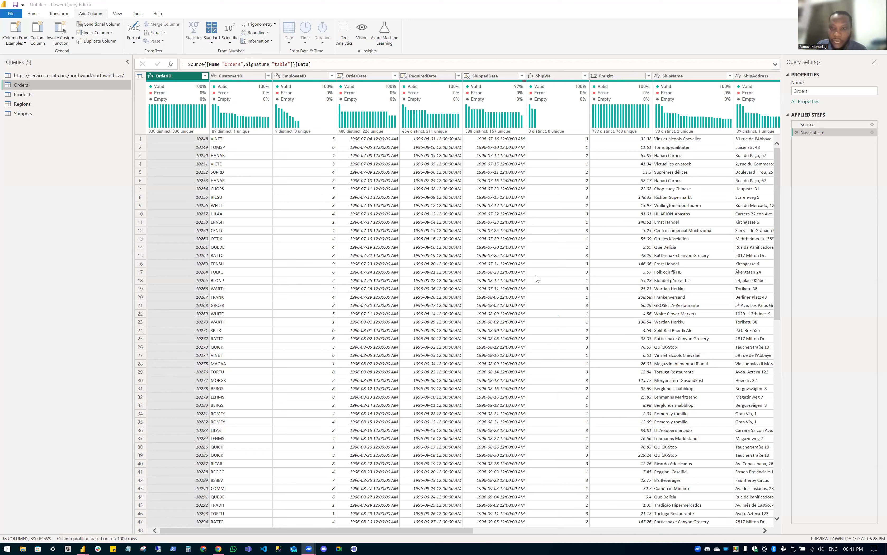
{"action": "left_click", "coordinate": [601, 41]}
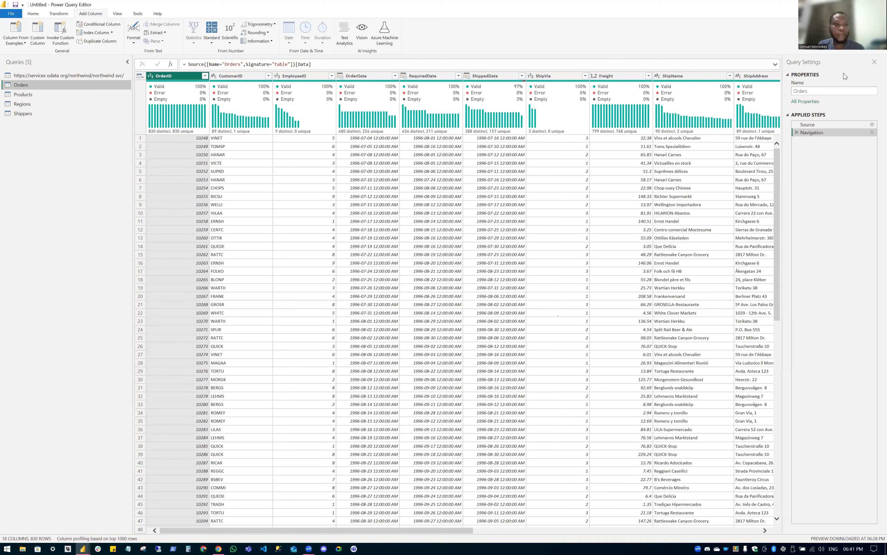
On the View tab, hide and restore Query Settings and re-enable the Formula Bar.
{"action": "left_click", "coordinate": [117, 14]}
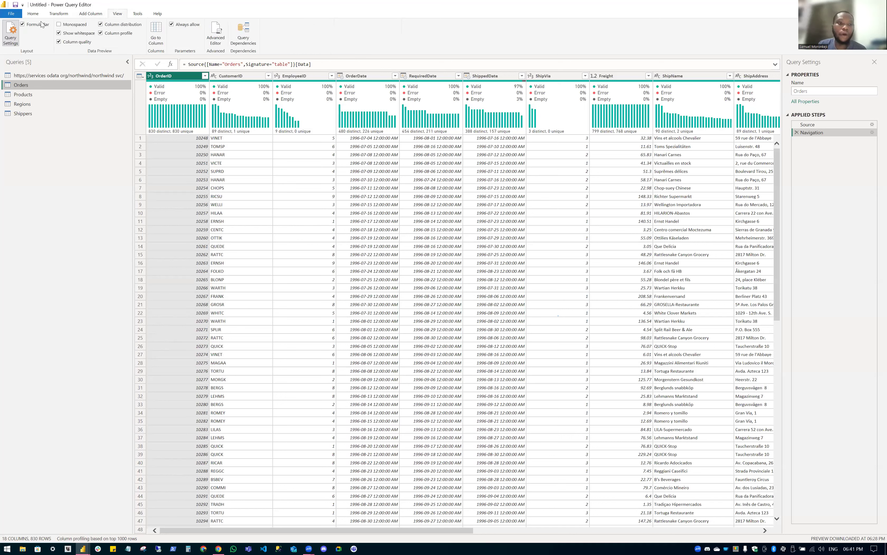
{"action": "left_click", "coordinate": [11, 33]}
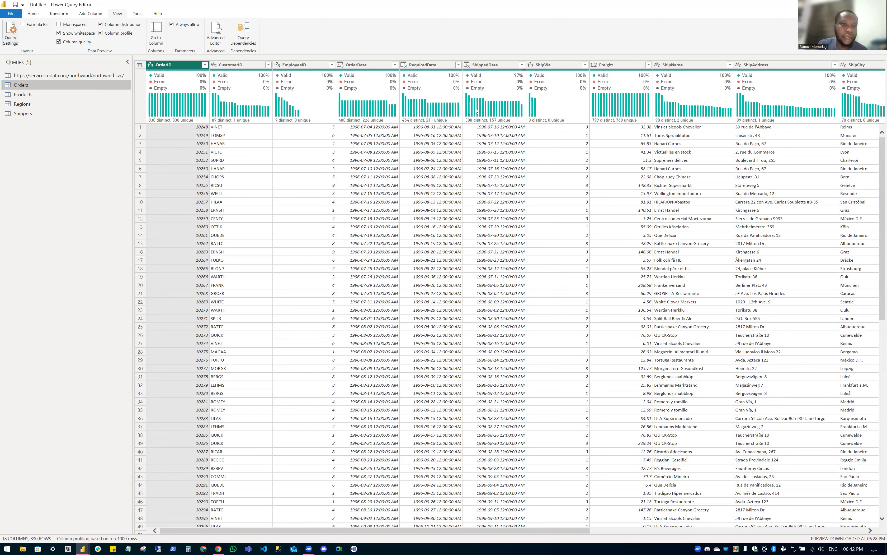
{"action": "left_click", "coordinate": [4, 32]}
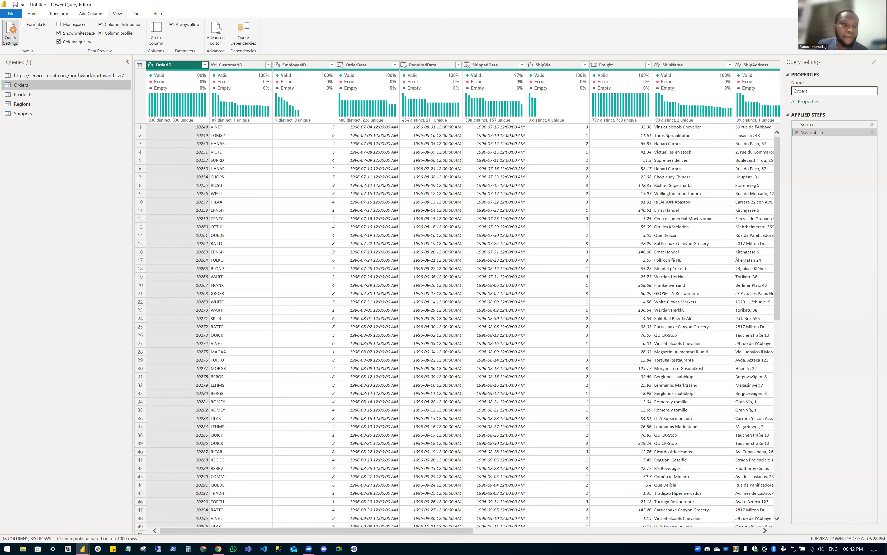
{"action": "left_click", "coordinate": [36, 24]}
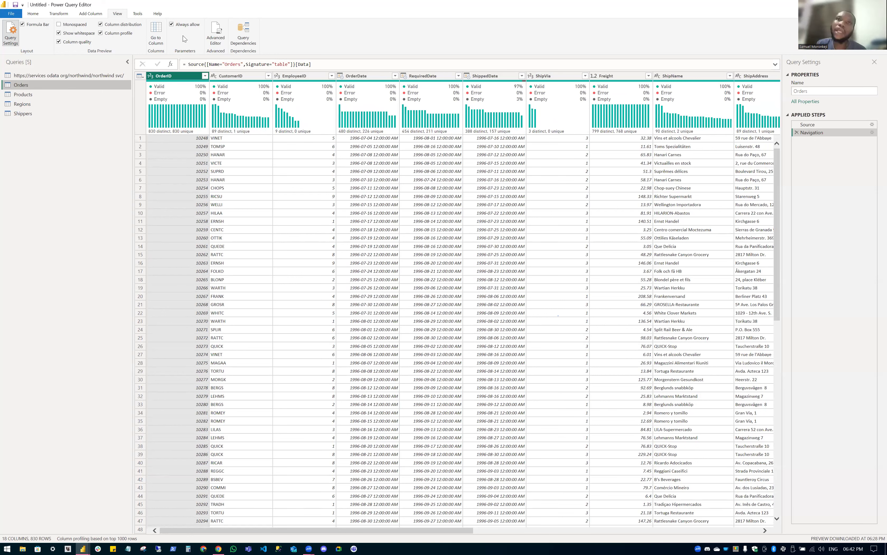
{"action": "scroll", "coordinate": [183, 35], "scroll_direction": "down", "scroll_amount": 1}
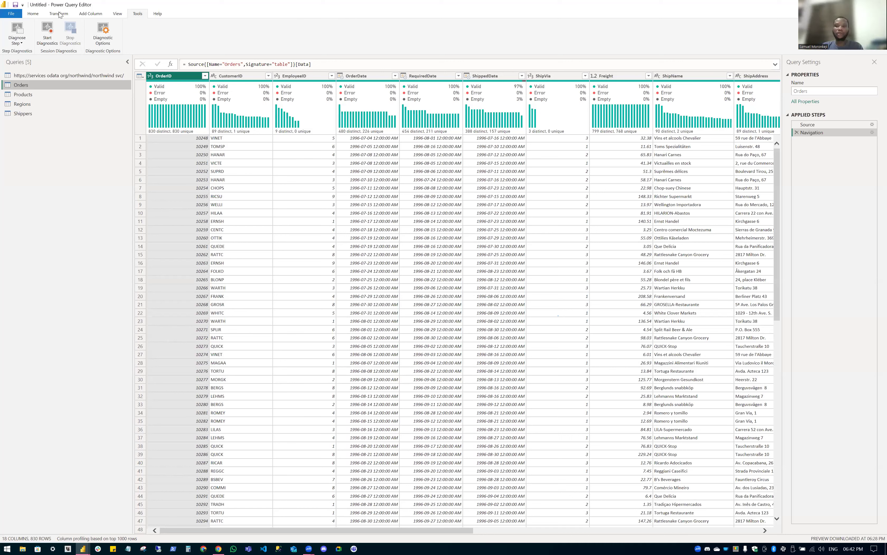
Switch to the Help ribbon tab's learning resources.
{"action": "left_click", "coordinate": [157, 14]}
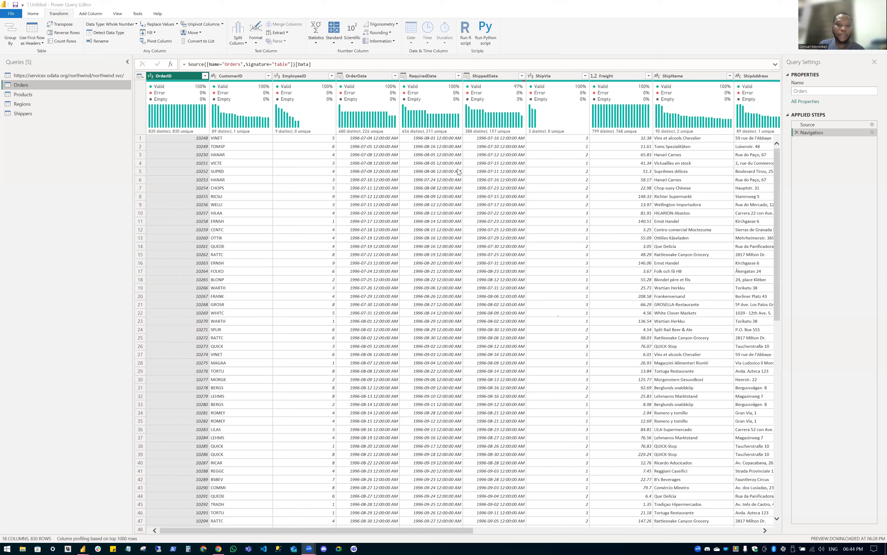
Drag the Queries pane border left so more Orders columns are visible.
{"action": "left_click_drag", "start_coordinate": [133, 120], "coordinate": [78, 119]}
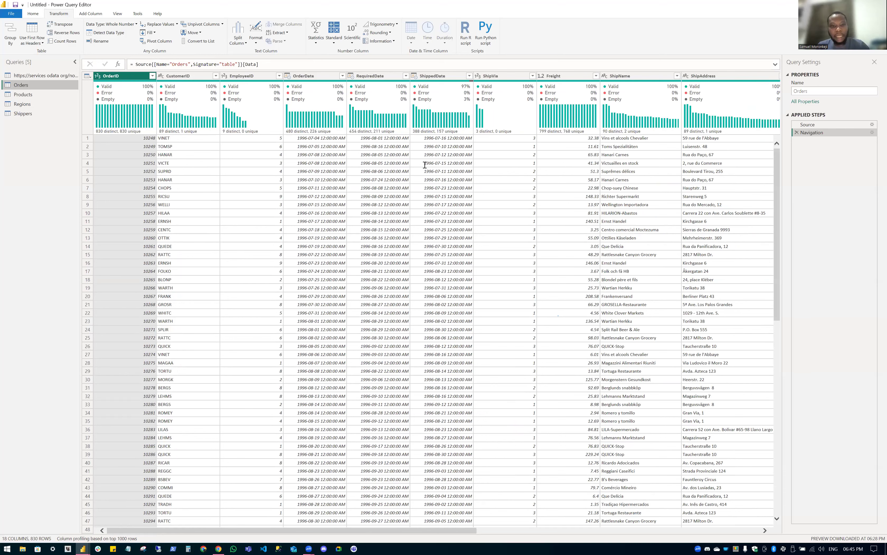
Bring Notepad forward, move it aside, and add the 'Casting Data Types' topic.
{"action": "key", "text": "alt+Tab"}
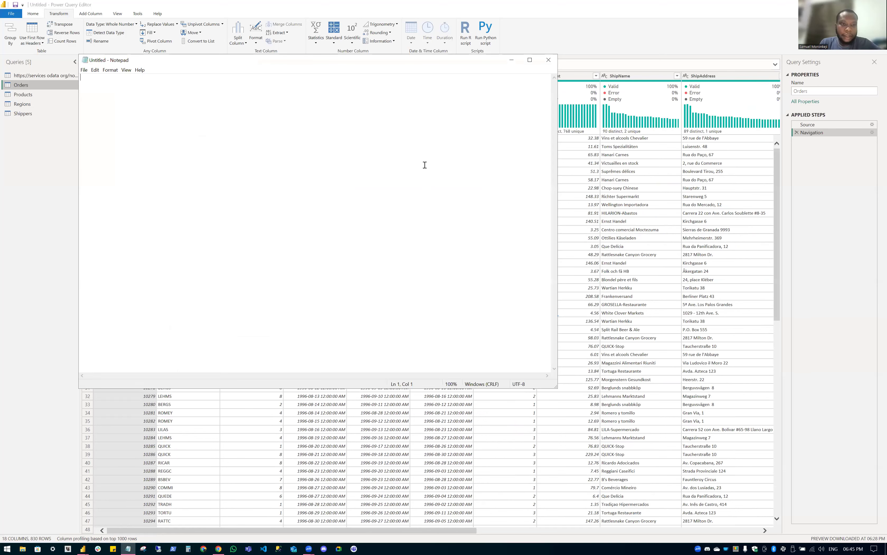
{"action": "left_click_drag", "start_coordinate": [269, 60], "coordinate": [506, 131]}
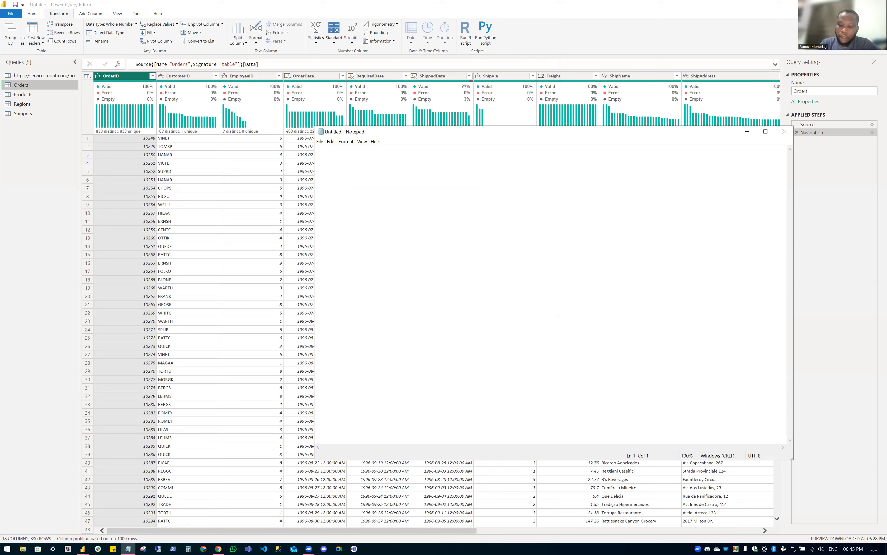
{"action": "key", "text": "Return"}
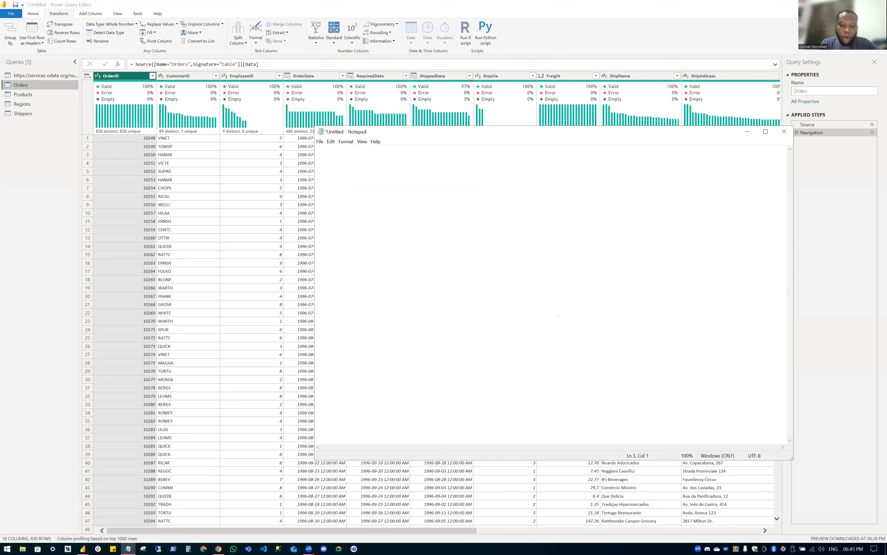
{"action": "type", "text": "D"}
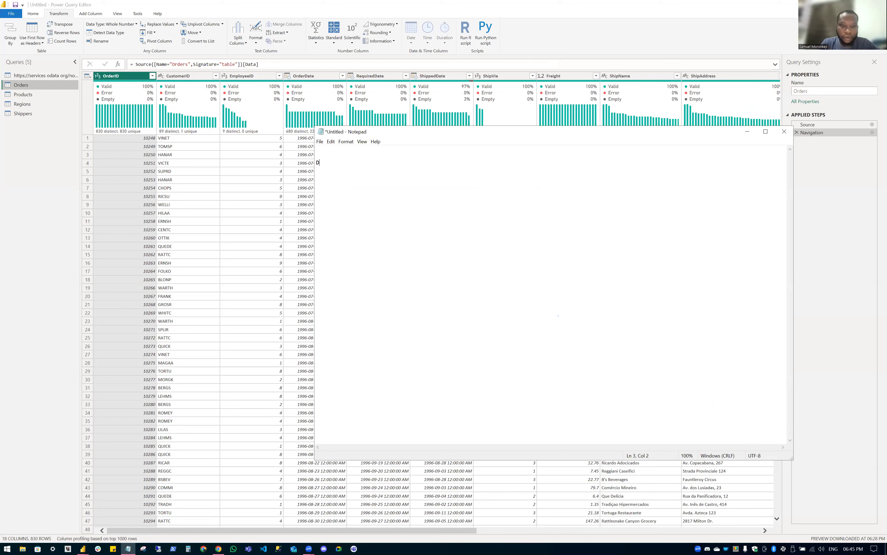
{"action": "key", "text": "BackSpace"}
{"action": "type", "text": "Casting Data Types"}
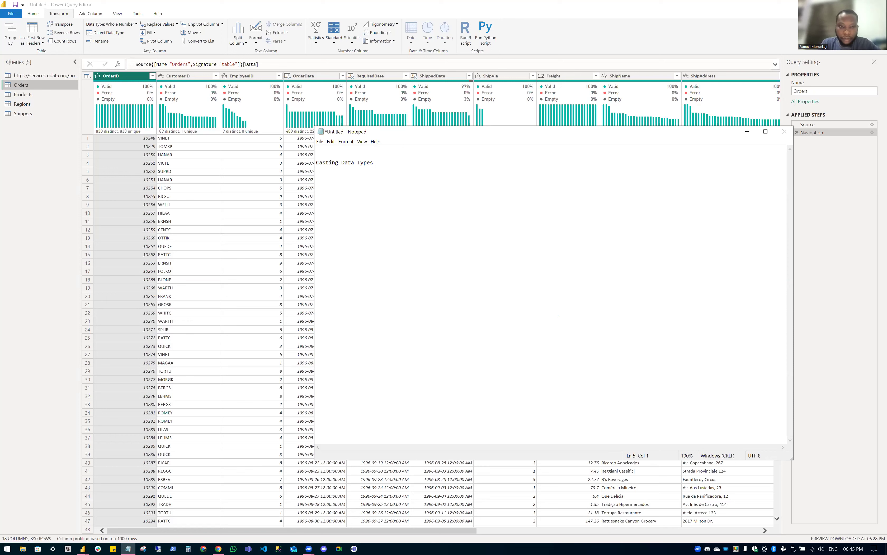
Add the topics Merge Columns, Append Tables, Merge Tables (Combine) and Create Calculated Column.
{"action": "type", "text": "Merge Columns"}
{"action": "key", "text": "Return"}
{"action": "key", "text": "Return"}
{"action": "type", "text": "Appe"}
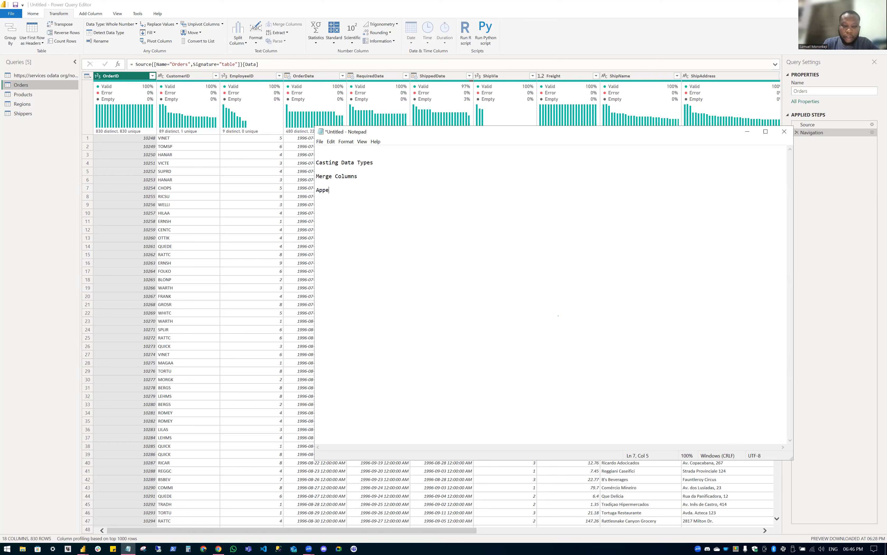
{"action": "type", "text": "nd T"}
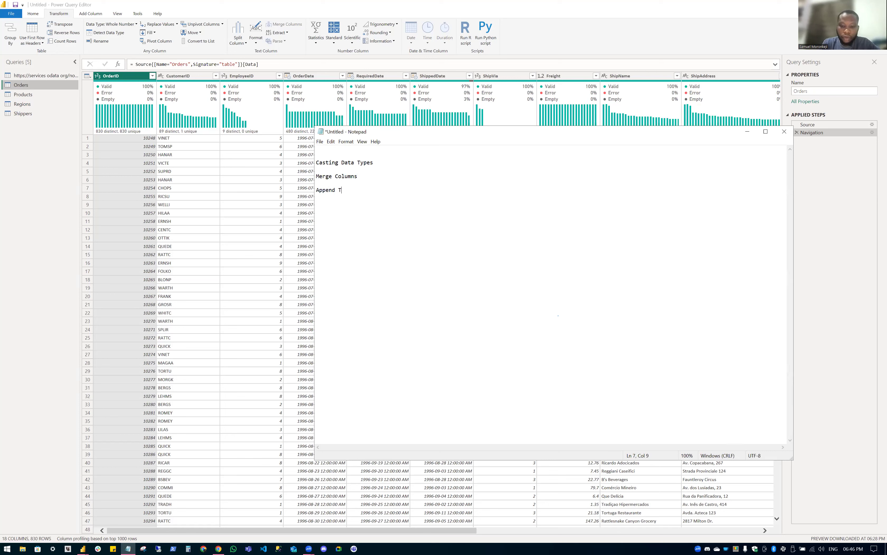
{"action": "type", "text": "ables, Merge Tables (Combine)"}
{"action": "key", "text": "Return"}
{"action": "key", "text": "Return"}
{"action": "type", "text": "Create Calculated Colum"}
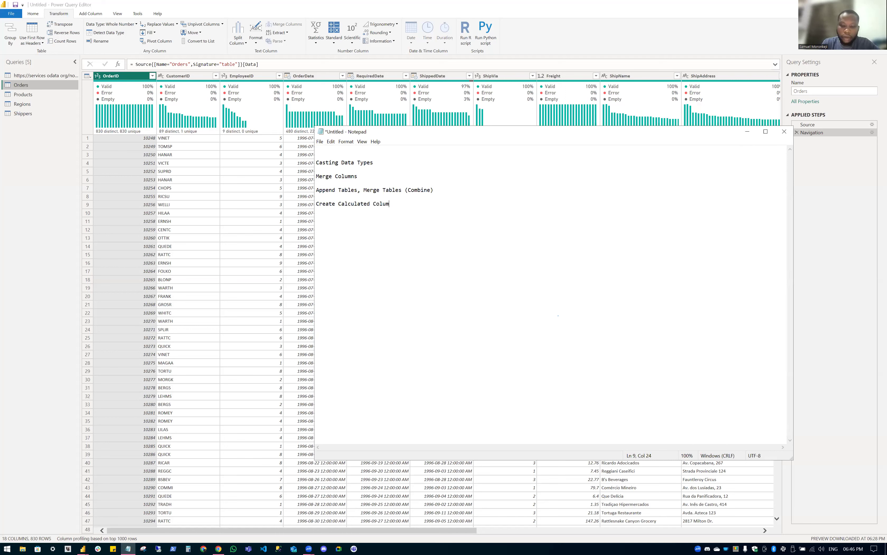
{"action": "type", "text": "n"}
{"action": "key", "text": "Return"}
{"action": "key", "text": "Return"}
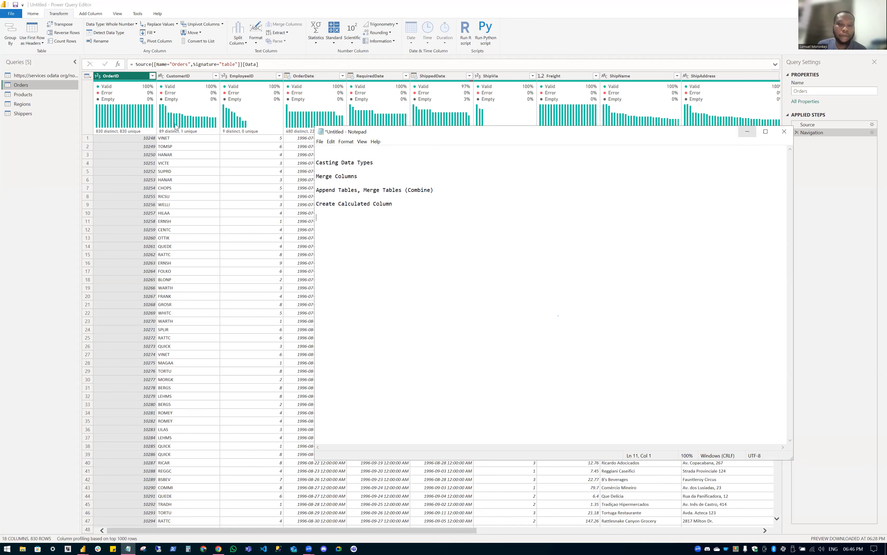
{"action": "left_click", "coordinate": [347, 117]}
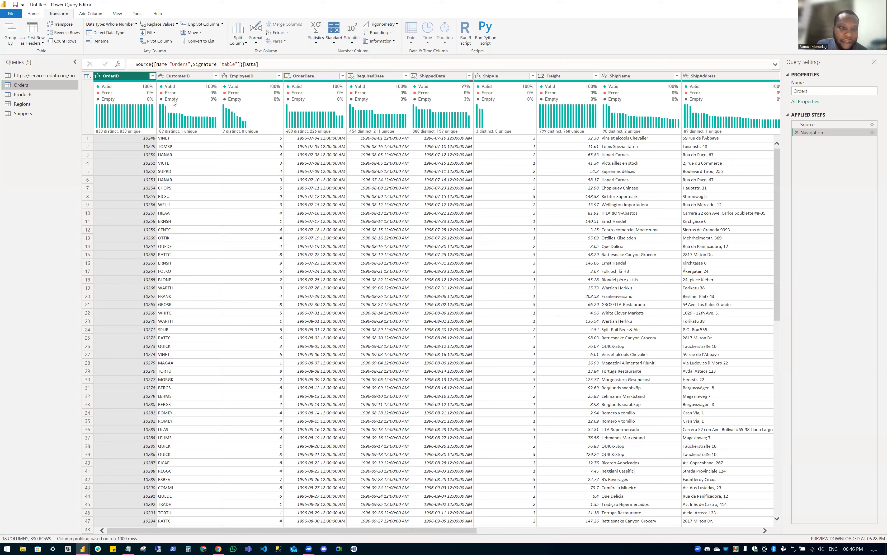
Inspect the CustomerID quality and OrderDate distribution bars in the Orders query.
{"action": "mouse_move", "coordinate": [174, 99]}
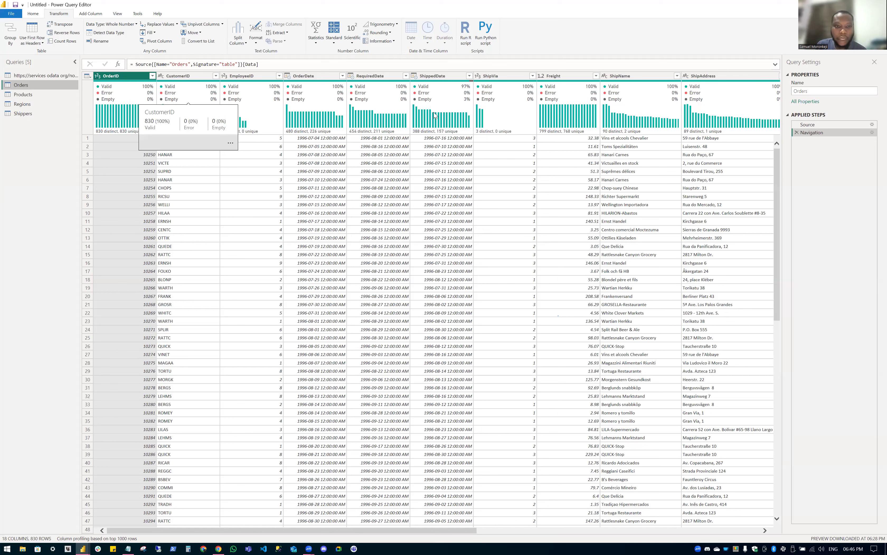
{"action": "mouse_move", "coordinate": [296, 115]}
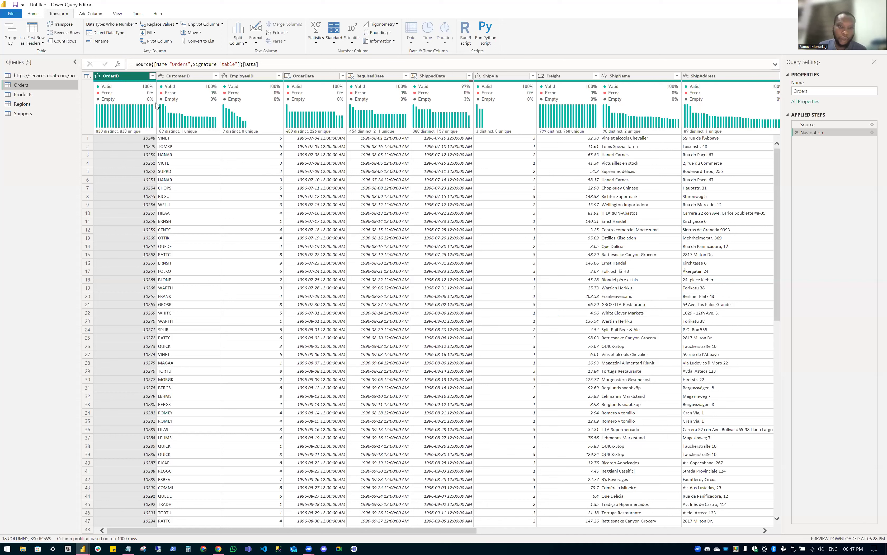
{"action": "left_click", "coordinate": [122, 14]}
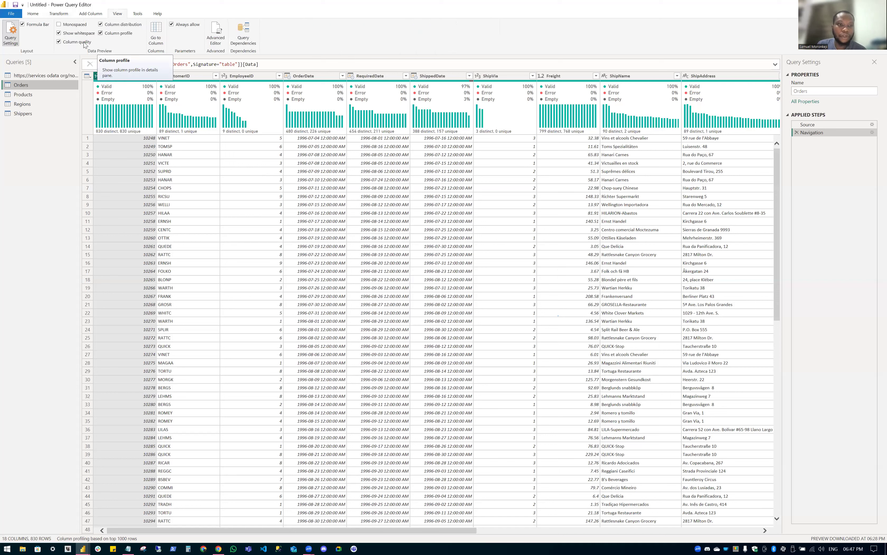
Toggle Column profile off and on, then select the Orders Source formula without editing it.
{"action": "left_click", "coordinate": [126, 33]}
{"action": "left_click", "coordinate": [123, 24]}
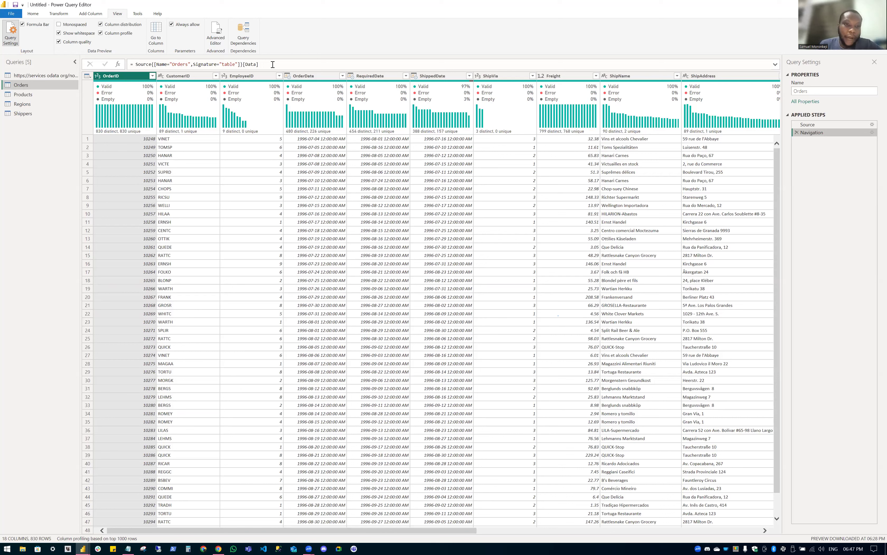
{"action": "triple_click", "coordinate": [248, 66]}
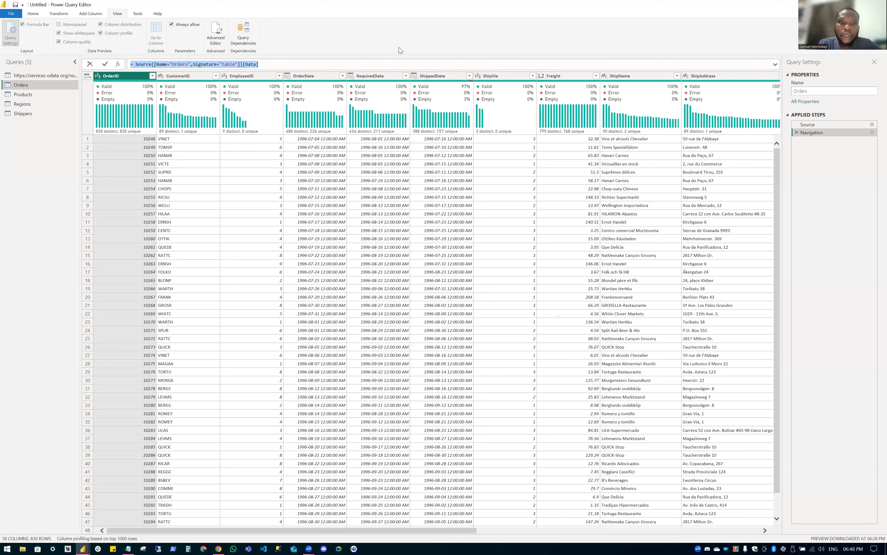
{"action": "key", "text": "Right"}
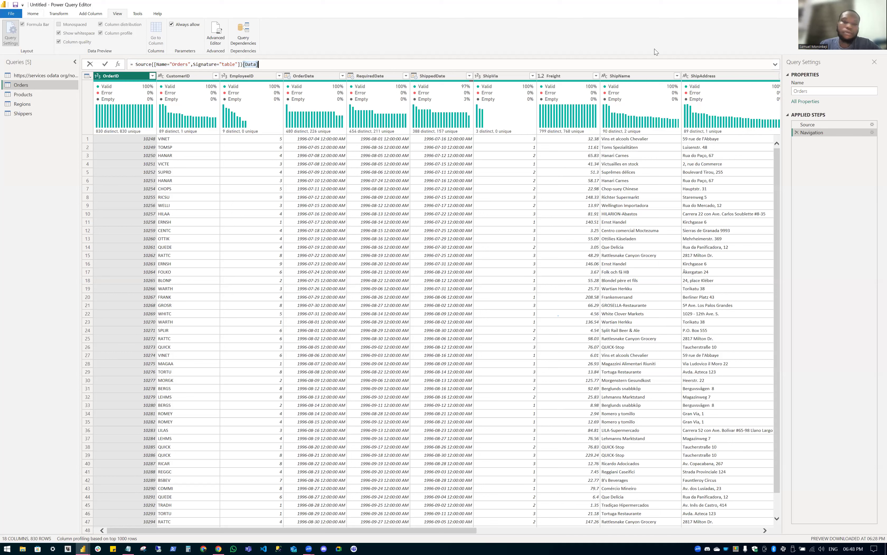
{"action": "scroll", "coordinate": [657, 46], "scroll_direction": "up", "scroll_amount": 3}
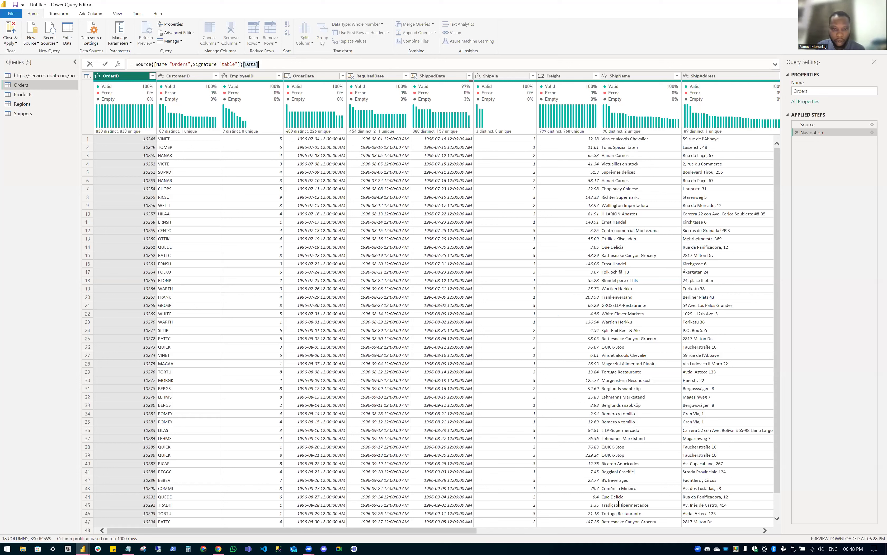
Leave the formula unchanged and refocus the Power Query Editor window.
{"action": "left_click", "coordinate": [385, 305]}
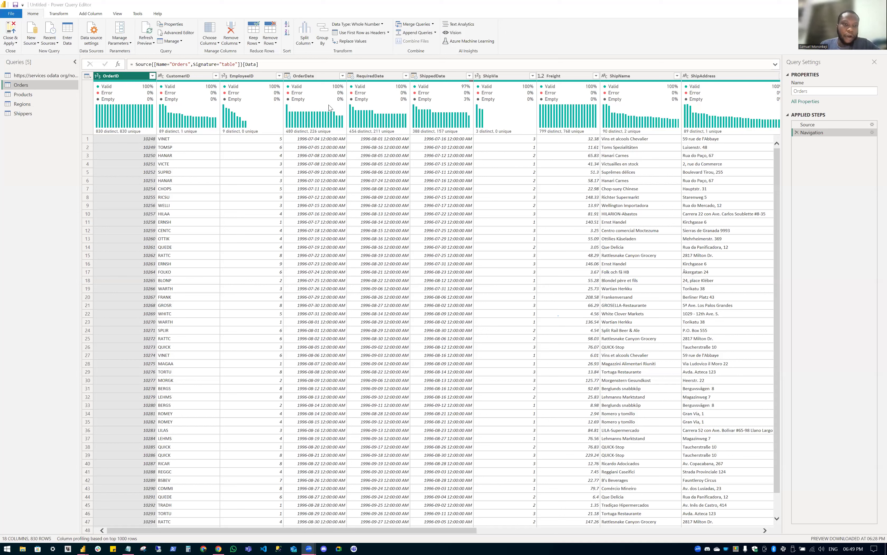
{"action": "left_click", "coordinate": [120, 75]}
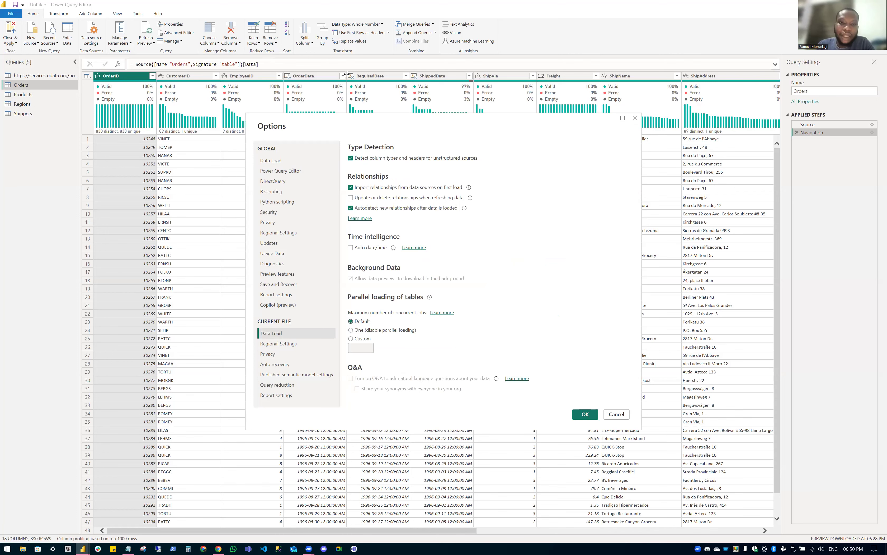
Close Options, then select the Source step to list all Northwind feed tables.
{"action": "key", "text": "Escape"}
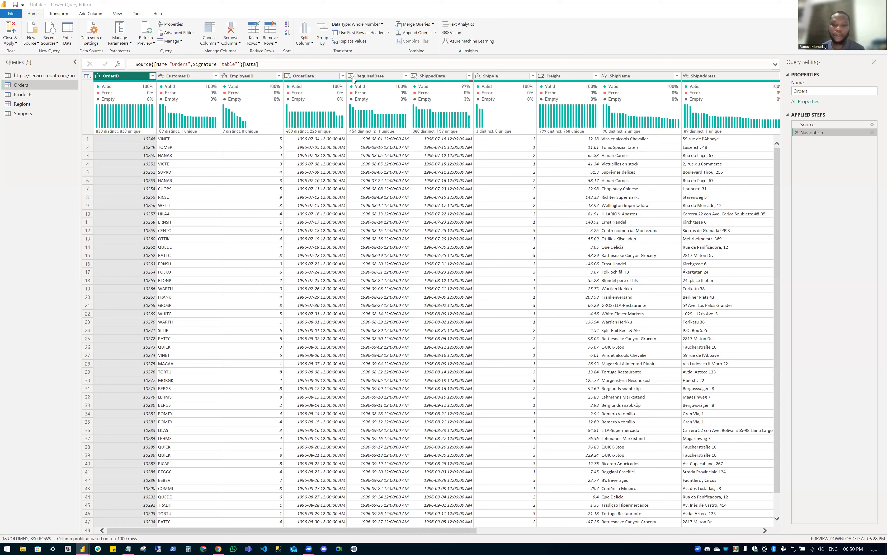
{"action": "left_click", "coordinate": [351, 76]}
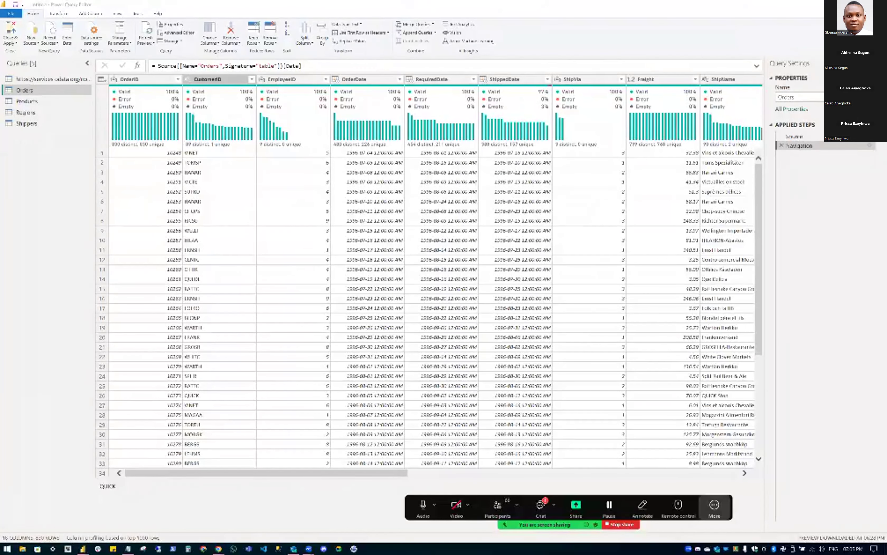
{"action": "left_click", "coordinate": [831, 138]}
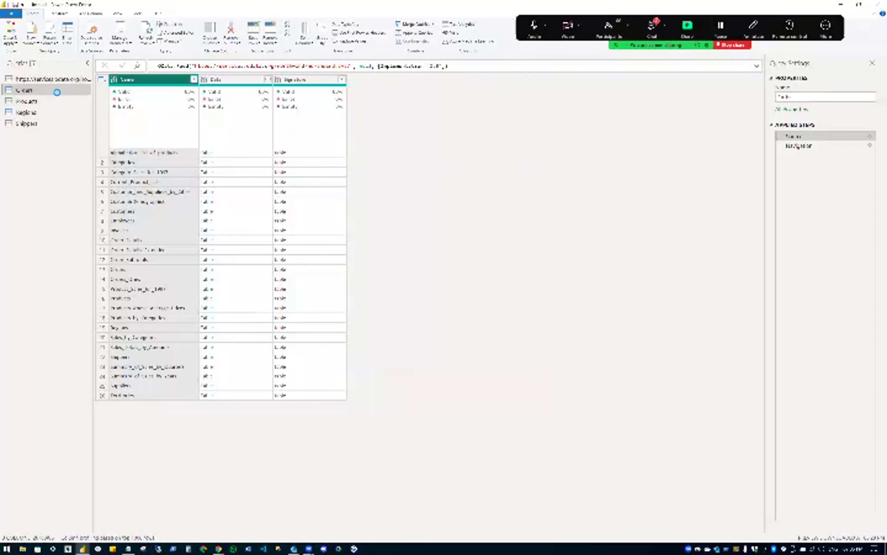
Open the Products query (13 columns, 77 rows) and zoom the editor content in.
{"action": "left_click", "coordinate": [36, 113]}
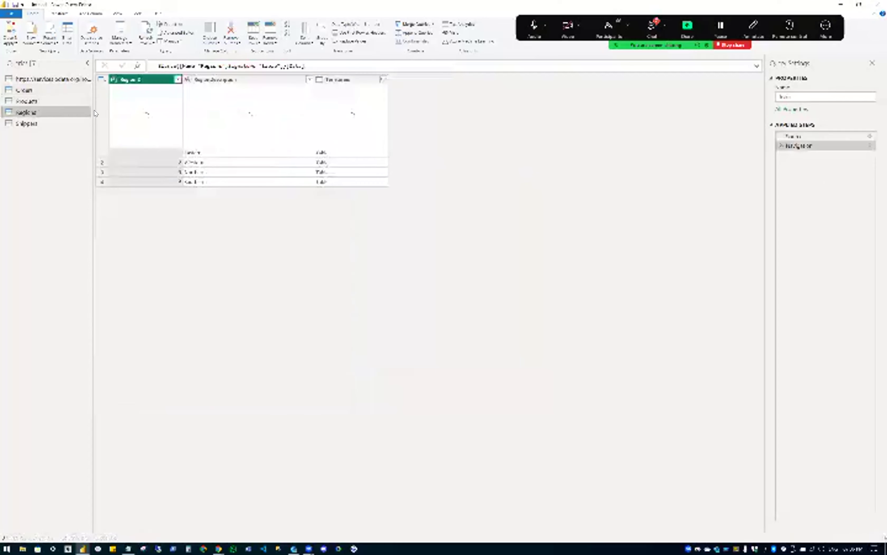
{"action": "left_click", "coordinate": [37, 101]}
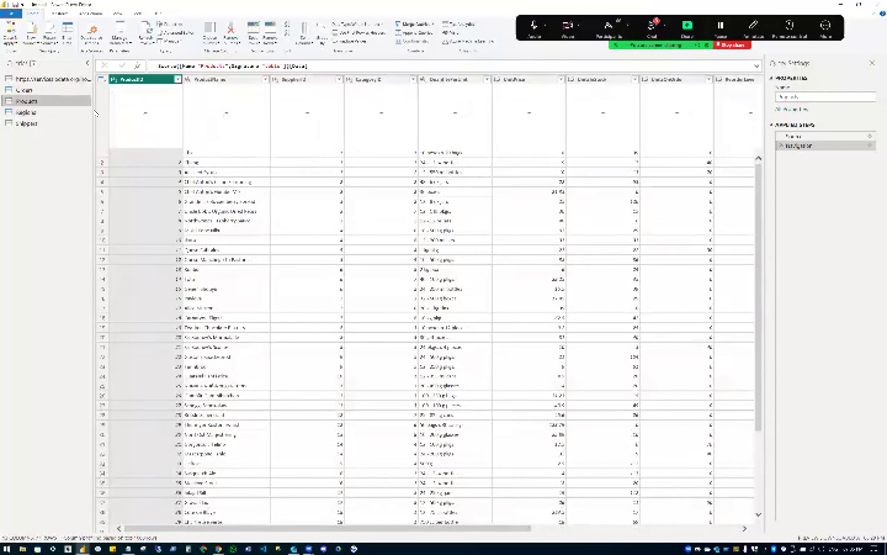
{"action": "key", "text": "ctrl+shift+plus"}
{"action": "key", "text": "ctrl+shift+plus"}
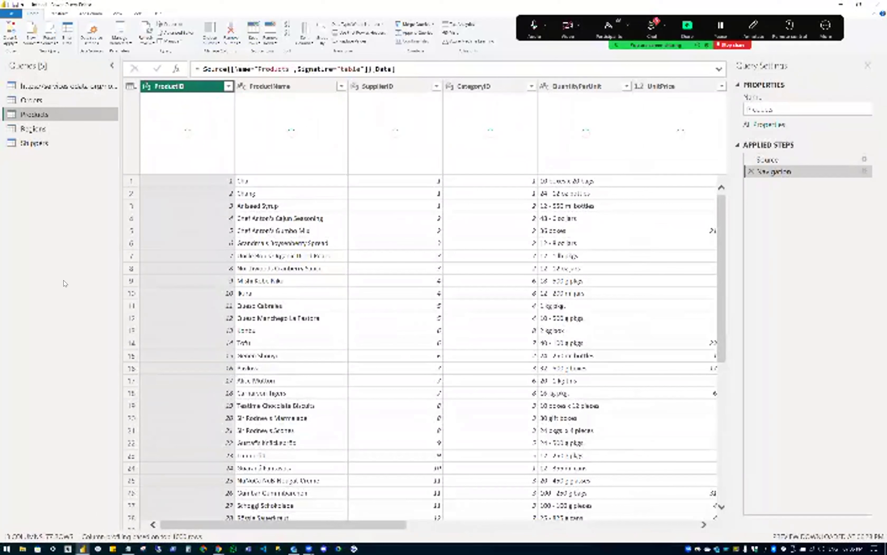
{"action": "left_click", "coordinate": [734, 44]}
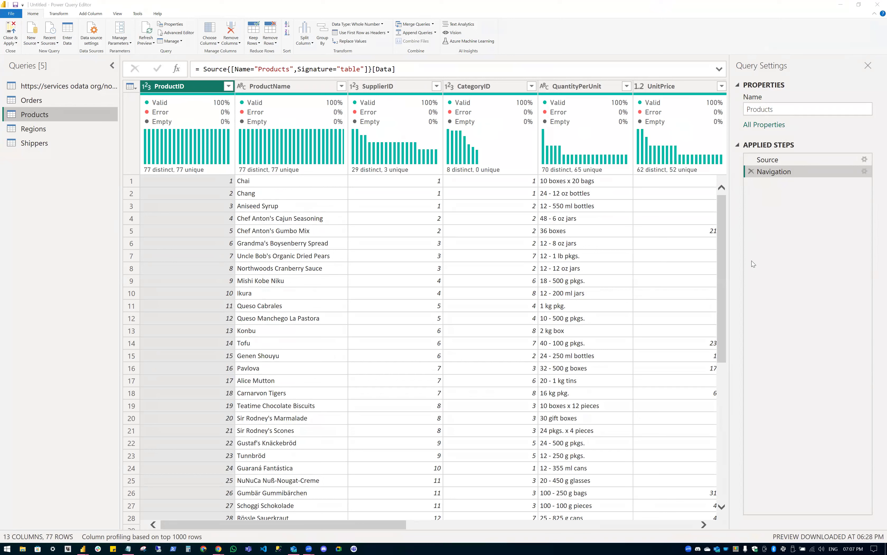
{"action": "left_click", "coordinate": [51, 305]}
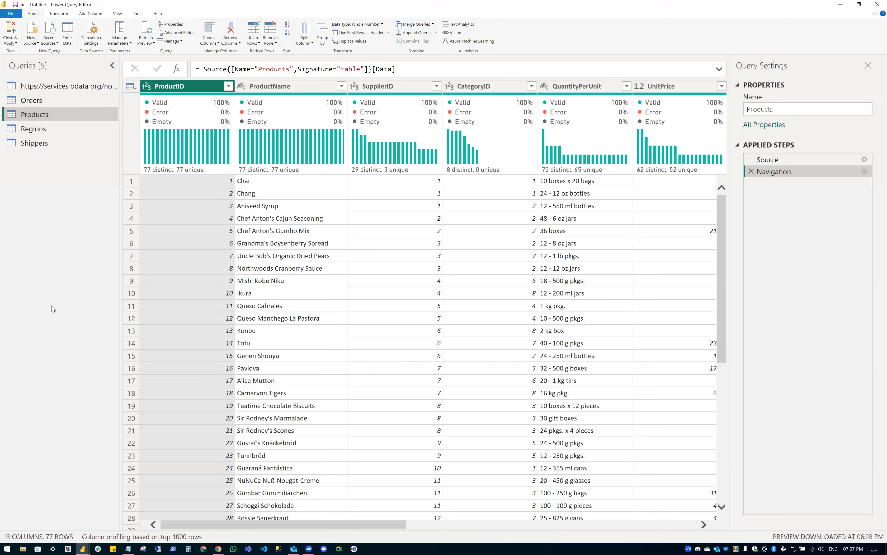
{"action": "key", "text": "ctrl+plus"}
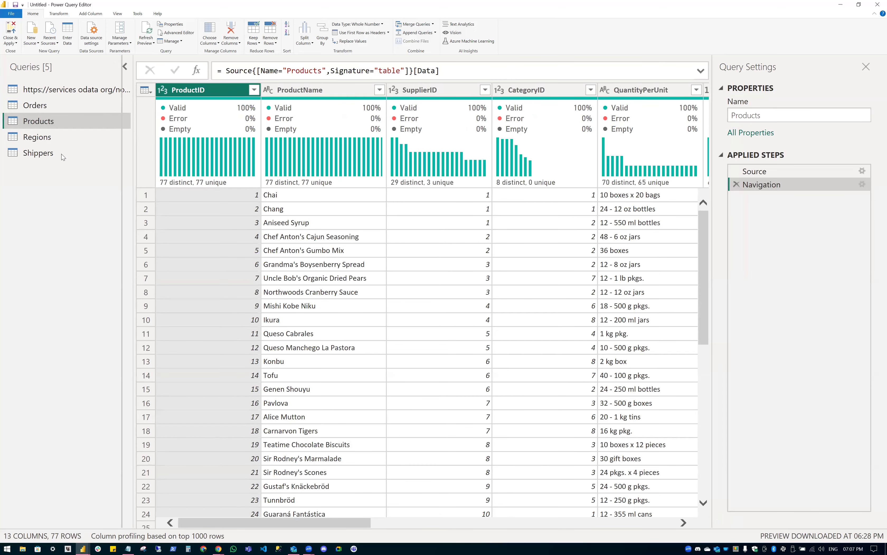
Switch to the Orders query (18 columns, 830 rows) and zoom out so more columns fit.
{"action": "left_click", "coordinate": [37, 153]}
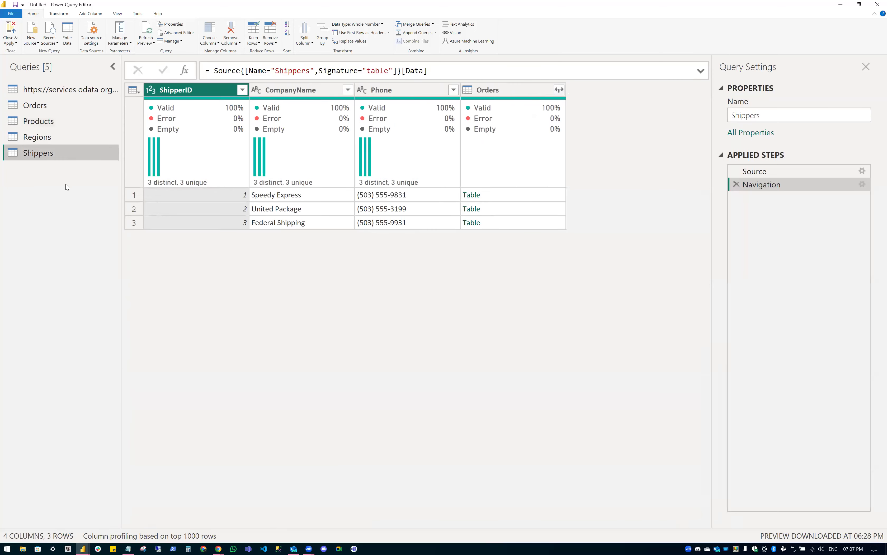
{"action": "left_click", "coordinate": [57, 119]}
{"action": "left_click", "coordinate": [63, 104]}
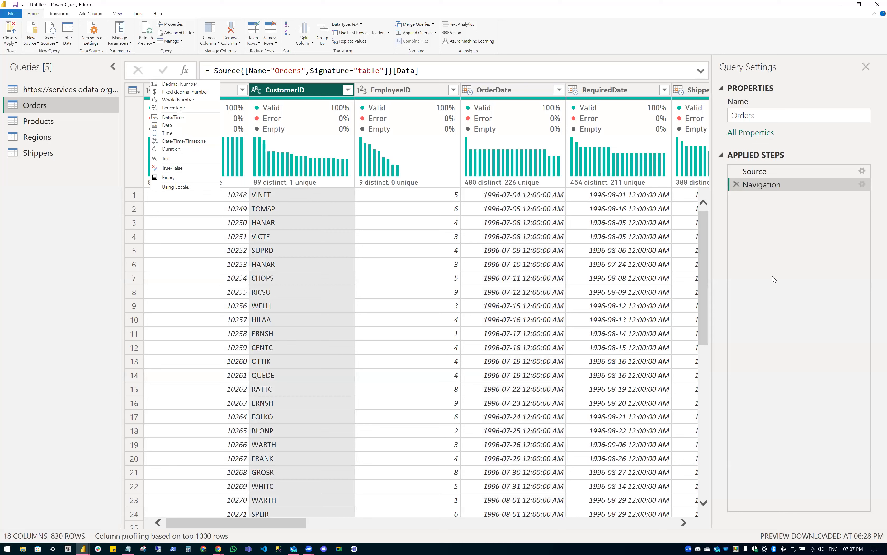
{"action": "left_click", "coordinate": [772, 275]}
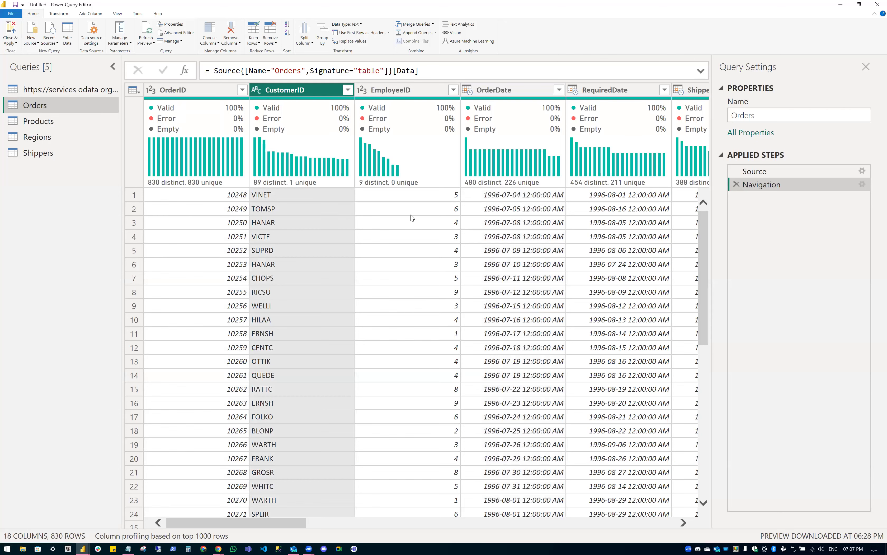
{"action": "key", "text": "ctrl+minus"}
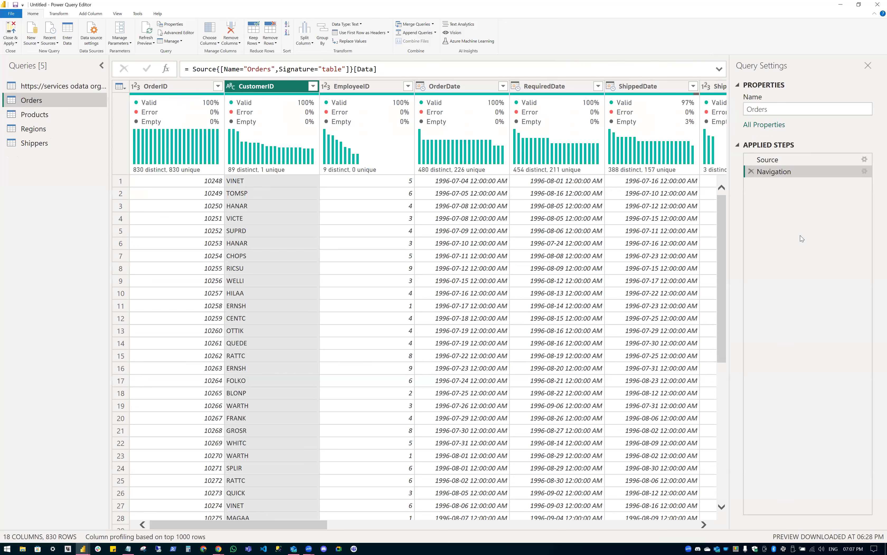
{"action": "key", "text": "ctrl+minus"}
{"action": "left_click", "coordinate": [475, 80]}
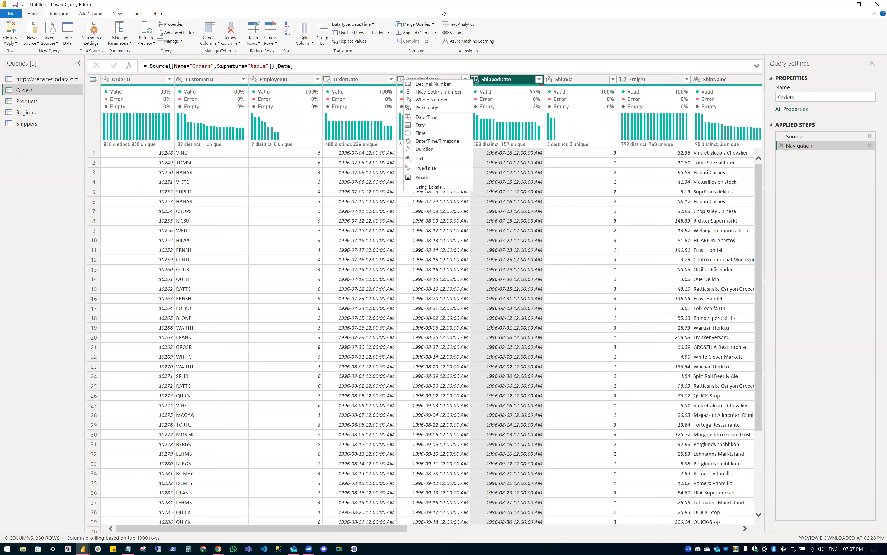
{"action": "left_click", "coordinate": [476, 80]}
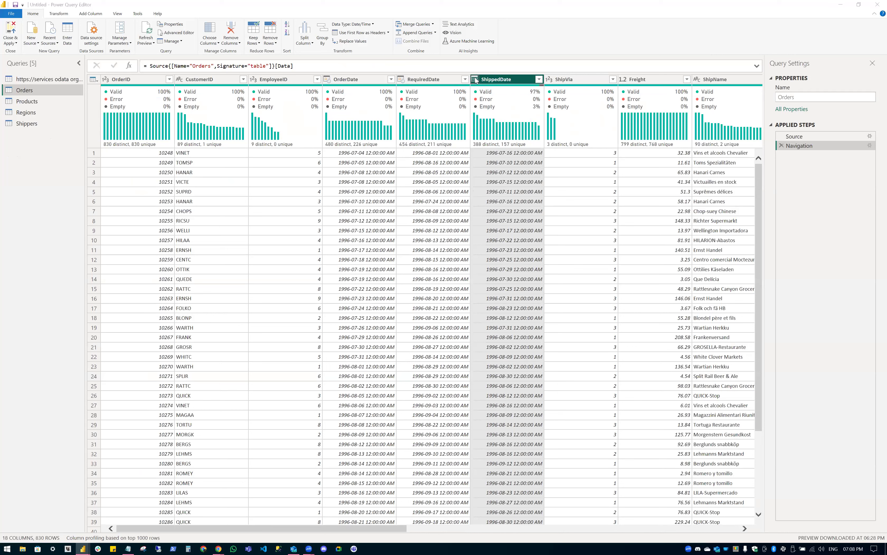
{"action": "left_click", "coordinate": [476, 80]}
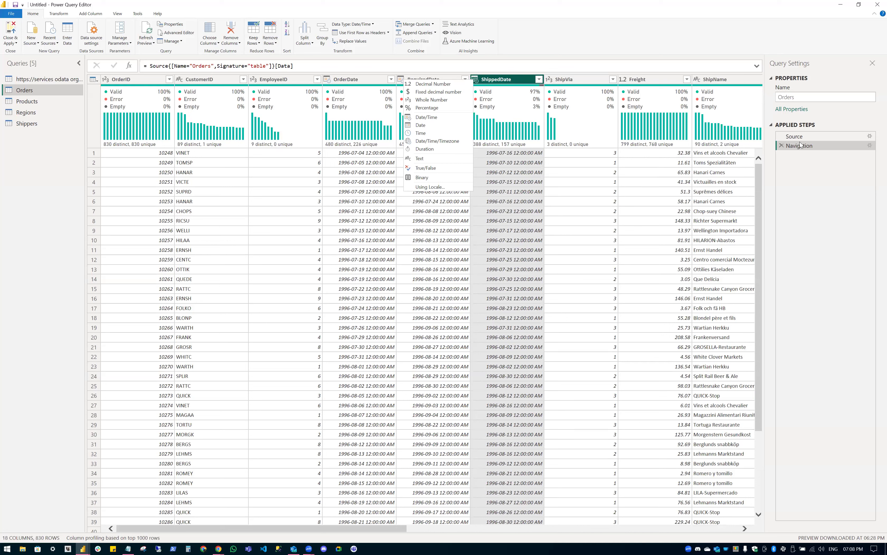
{"action": "left_click", "coordinate": [840, 166]}
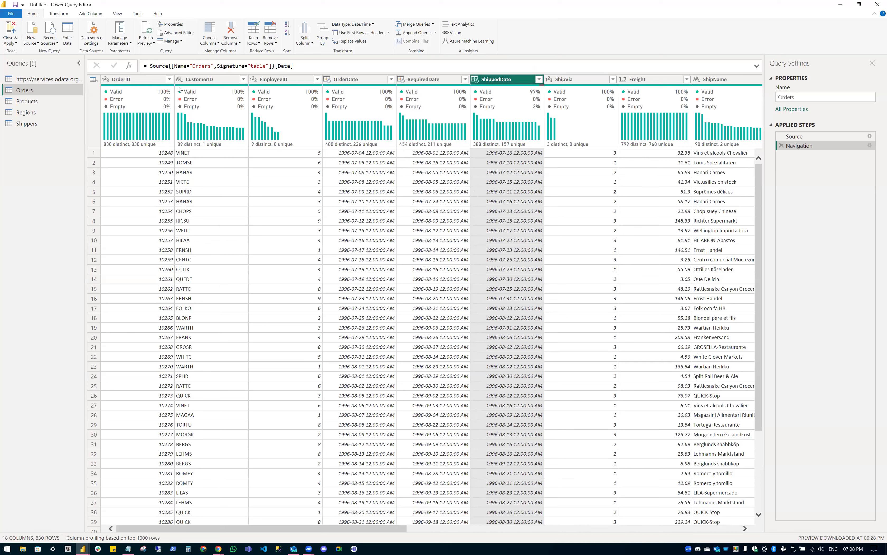
{"action": "left_click", "coordinate": [474, 80]}
{"action": "left_click", "coordinate": [285, 81]}
Show OrderDate statistics (830 rows, 480 distinct), then switch to the Notepad topic list.
{"action": "left_click", "coordinate": [353, 80]}
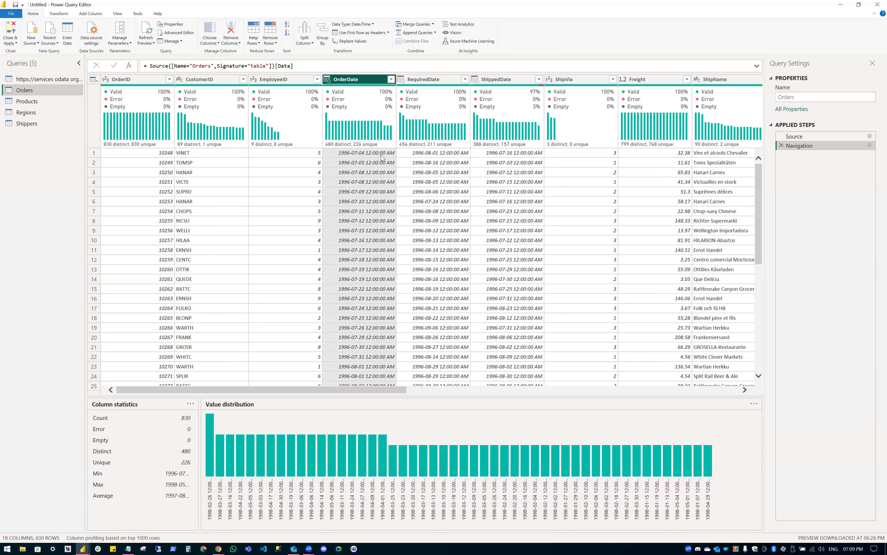
{"action": "mouse_move", "coordinate": [384, 98]}
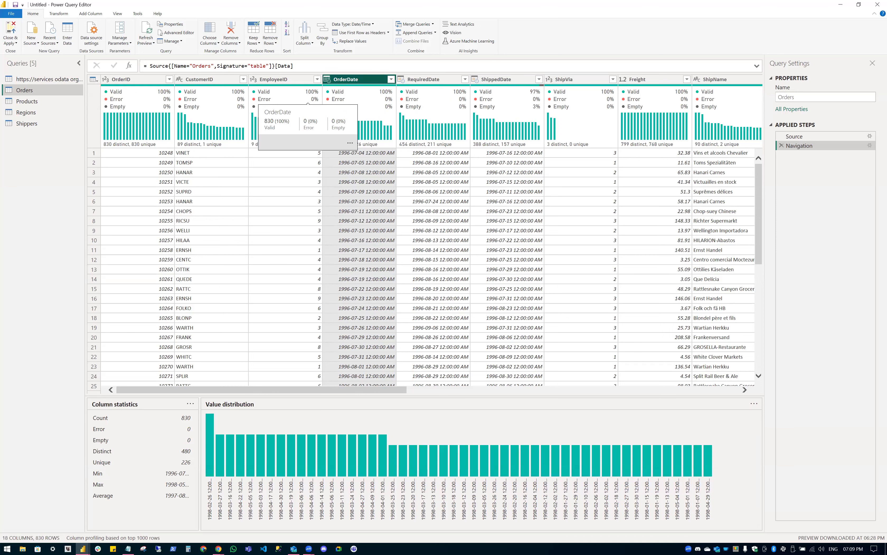
{"action": "key", "text": "alt+Tab"}
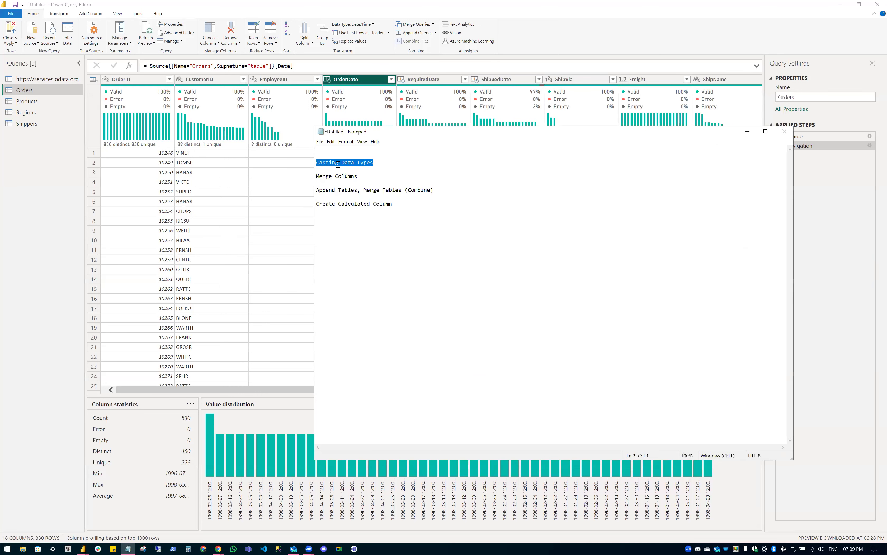
Briefly select 'Casting' in the notes, then return to the Power Query Editor's Orders query.
{"action": "double_click", "coordinate": [320, 163]}
{"action": "left_click", "coordinate": [360, 162]}
{"action": "left_click", "coordinate": [341, 111]}
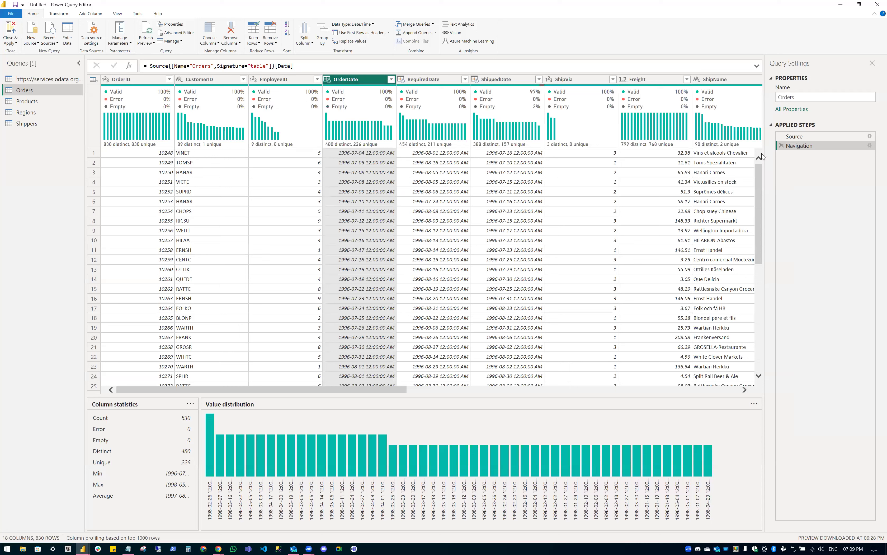
Change the OrderDate column's data type to Date.
{"action": "left_click", "coordinate": [327, 80]}
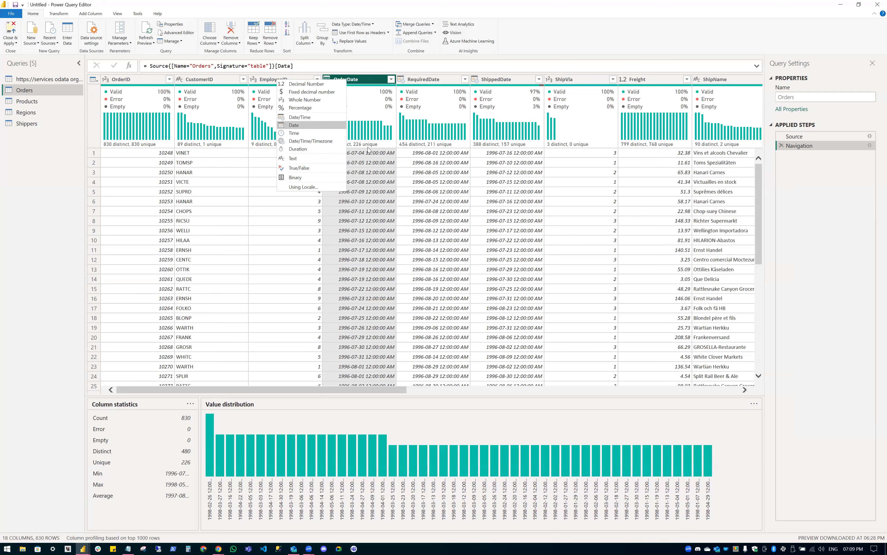
{"action": "key", "text": "Return"}
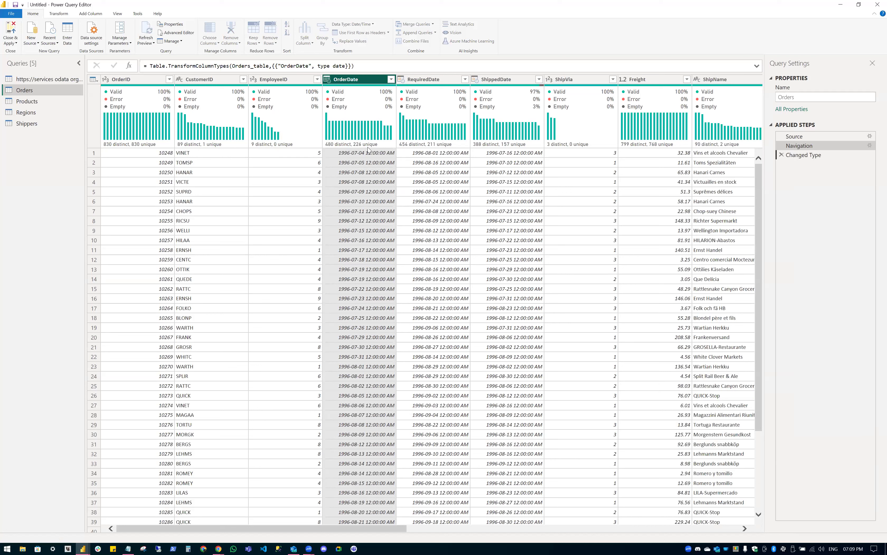
{"action": "mouse_move", "coordinate": [368, 150]}
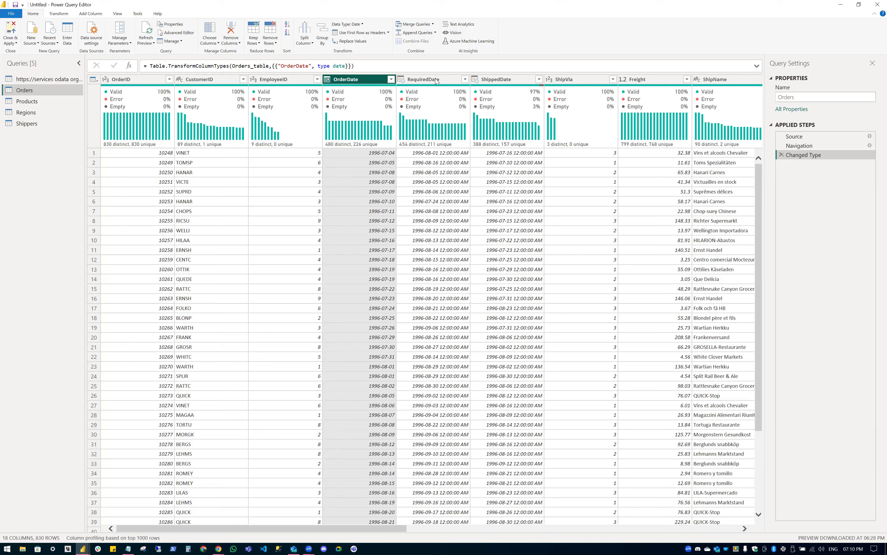
{"action": "left_click", "coordinate": [509, 81], "text": "ctrl"}
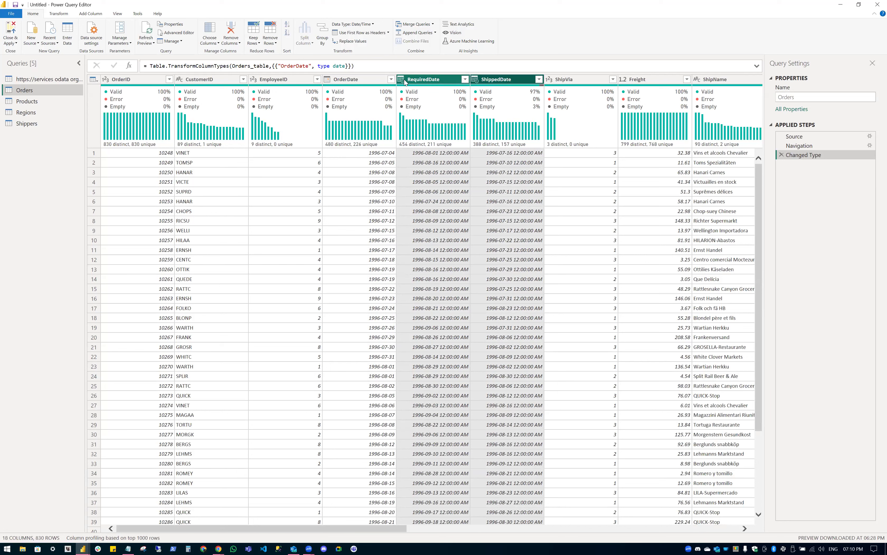
{"action": "right_click", "coordinate": [424, 81]}
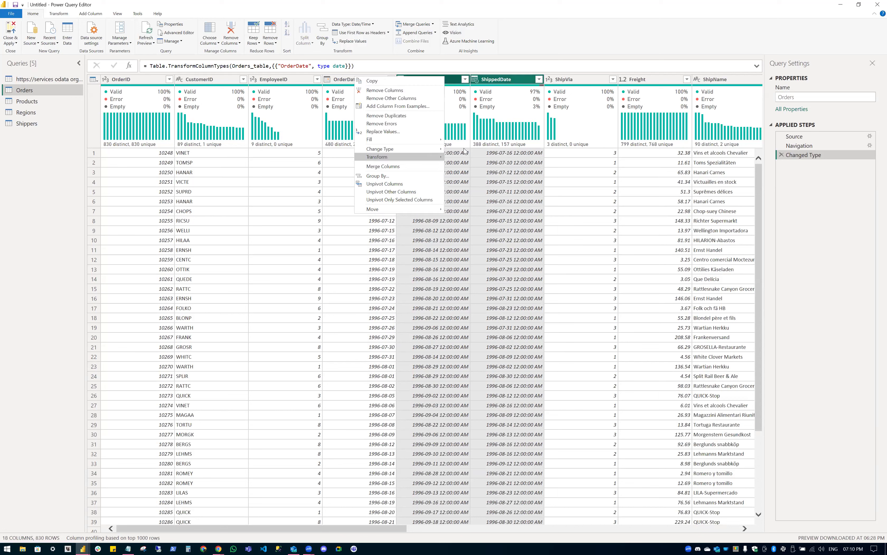
{"action": "mouse_move", "coordinate": [399, 149]}
{"action": "left_click", "coordinate": [471, 191]}
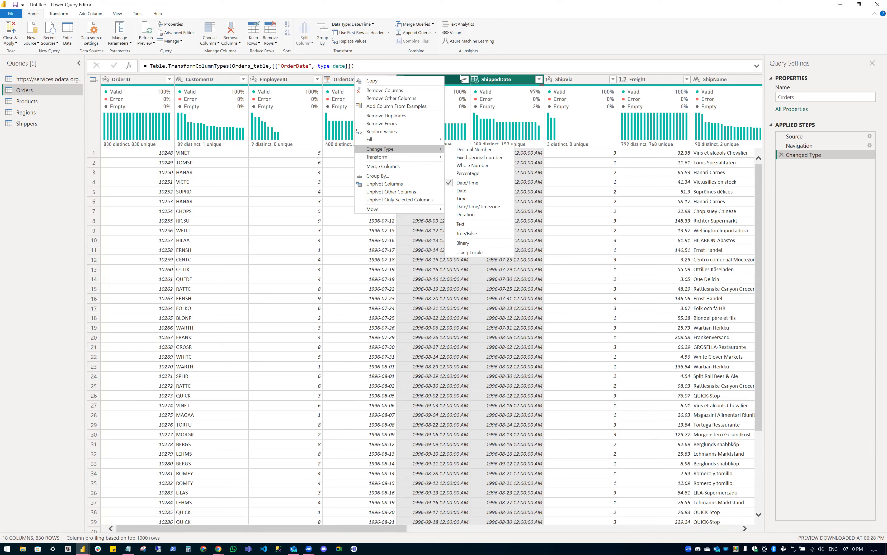
{"action": "left_click", "coordinate": [461, 191]}
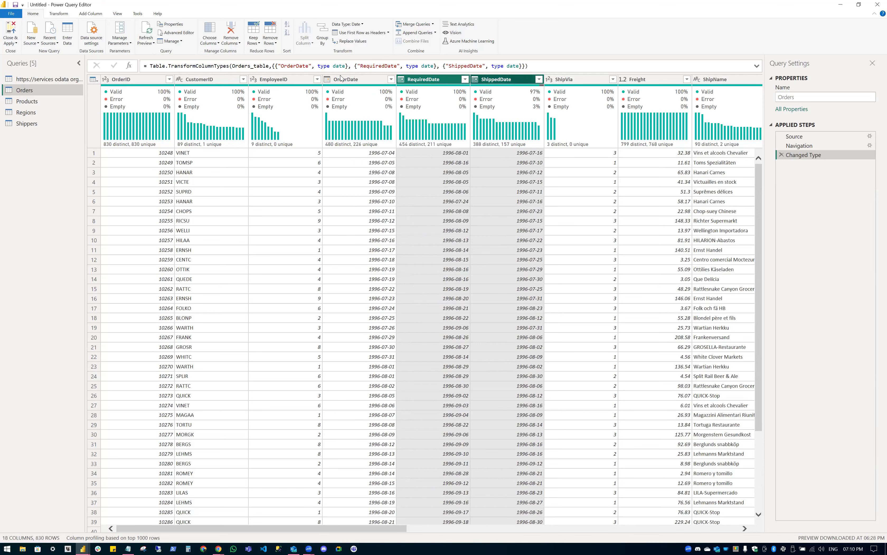
{"action": "left_click_drag", "start_coordinate": [348, 66], "coordinate": [447, 66]}
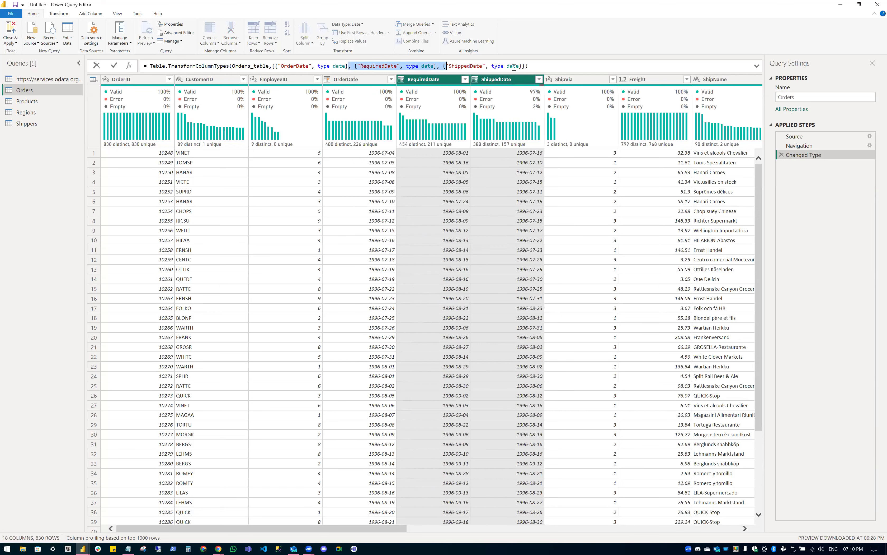
{"action": "left_click_drag", "start_coordinate": [525, 67], "coordinate": [523, 68]}
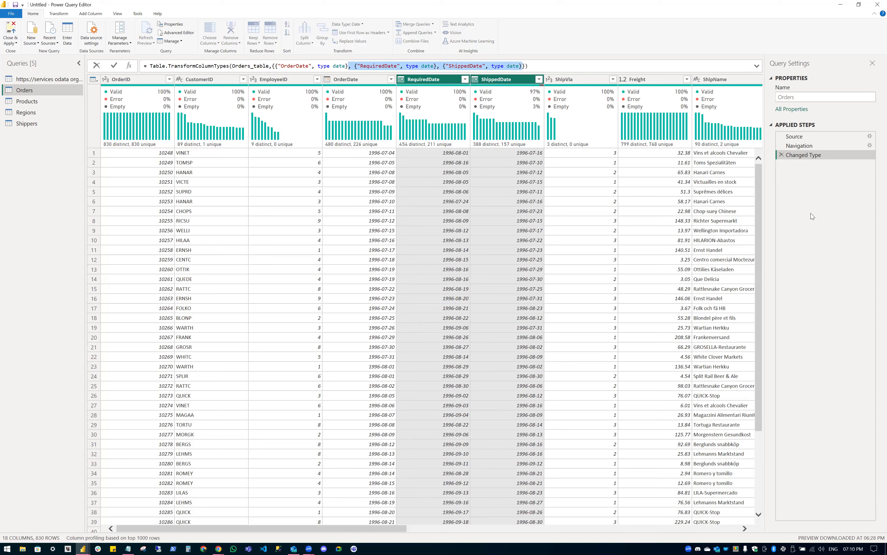
{"action": "key", "text": "Delete"}
{"action": "key", "text": "Return"}
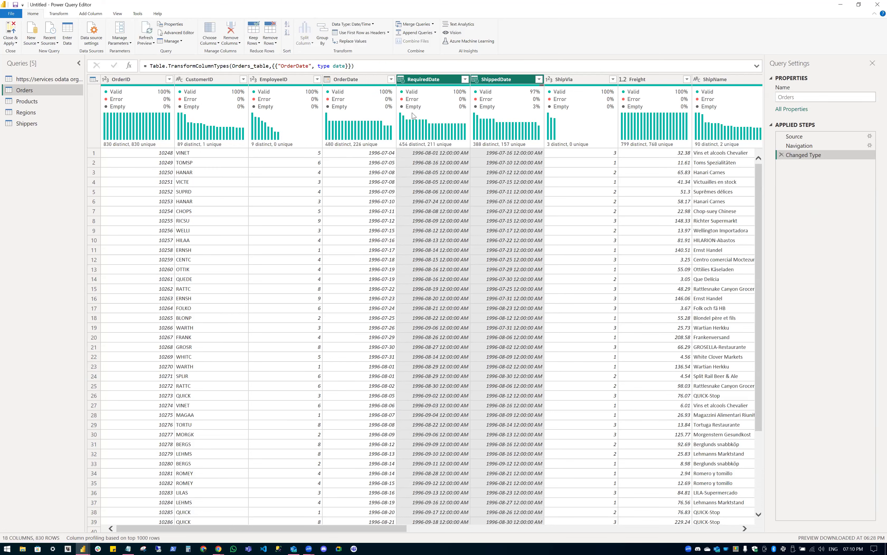
{"action": "mouse_move", "coordinate": [435, 93]}
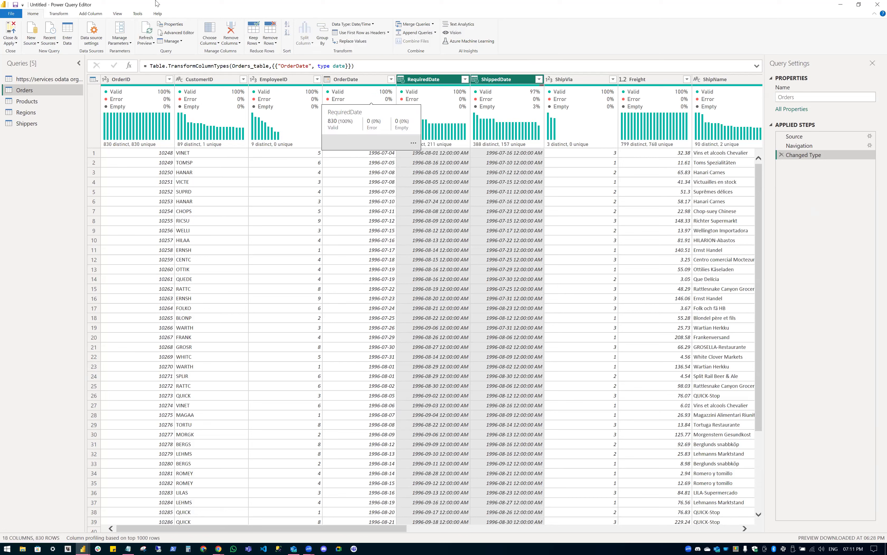
Scroll the Orders grid right across the date columns, then view the query at its Navigation step.
{"action": "scroll", "coordinate": [357, 47], "scroll_direction": "down", "scroll_amount": 1}
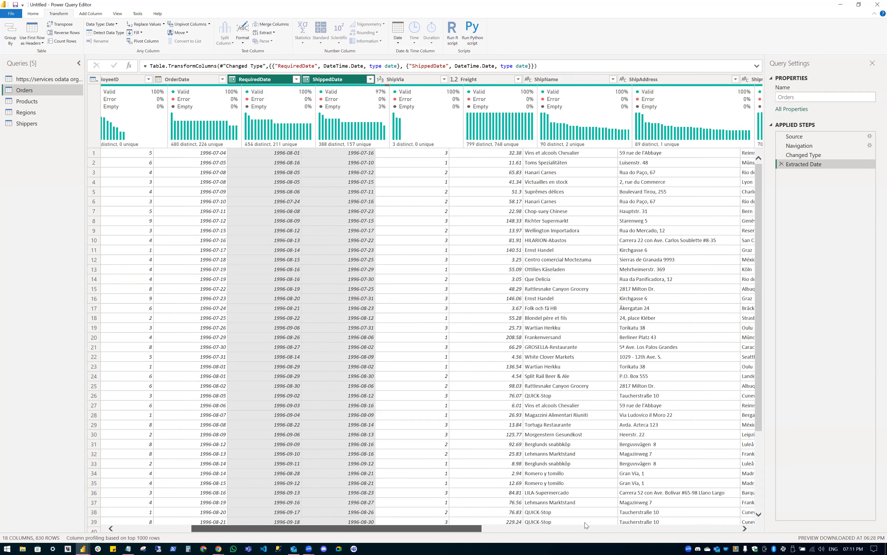
{"action": "scroll", "coordinate": [587, 522], "scroll_direction": "right", "scroll_amount": 3}
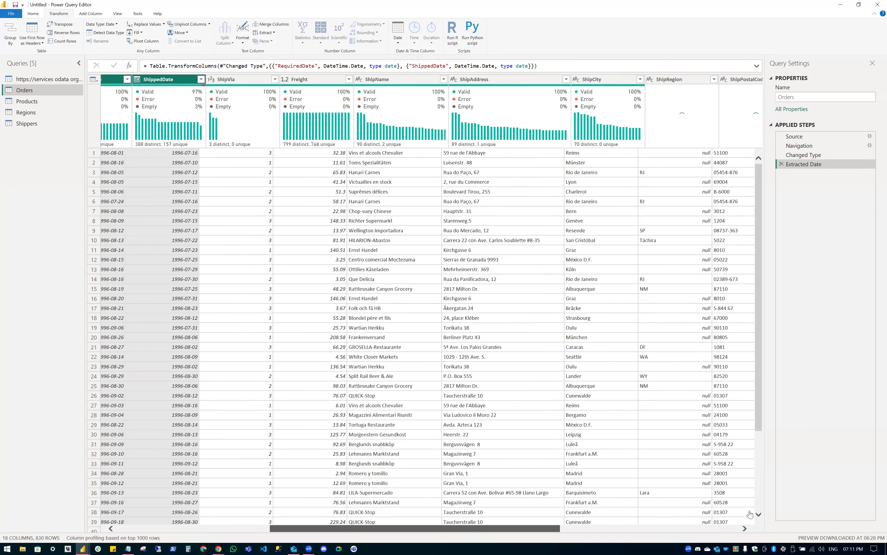
{"action": "scroll", "coordinate": [578, 524], "scroll_direction": "right", "scroll_amount": 5}
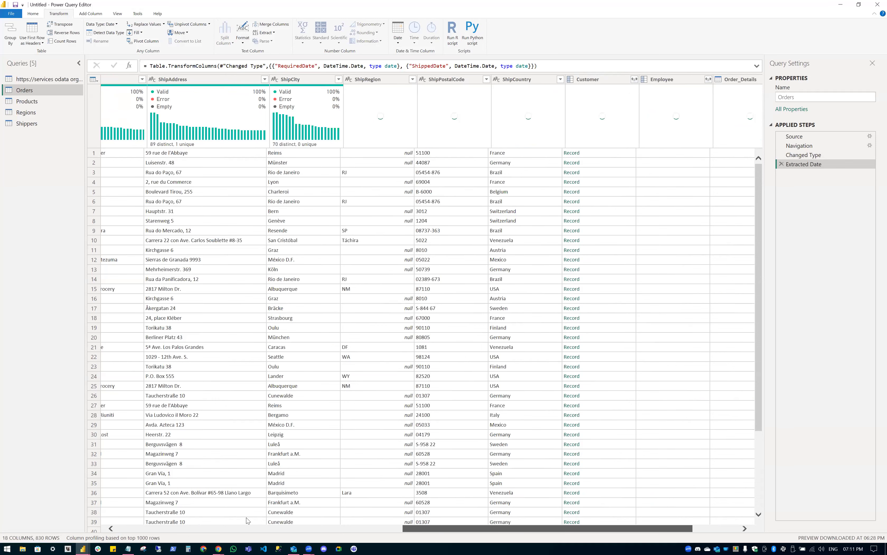
{"action": "scroll", "coordinate": [247, 520], "scroll_direction": "right", "scroll_amount": 1}
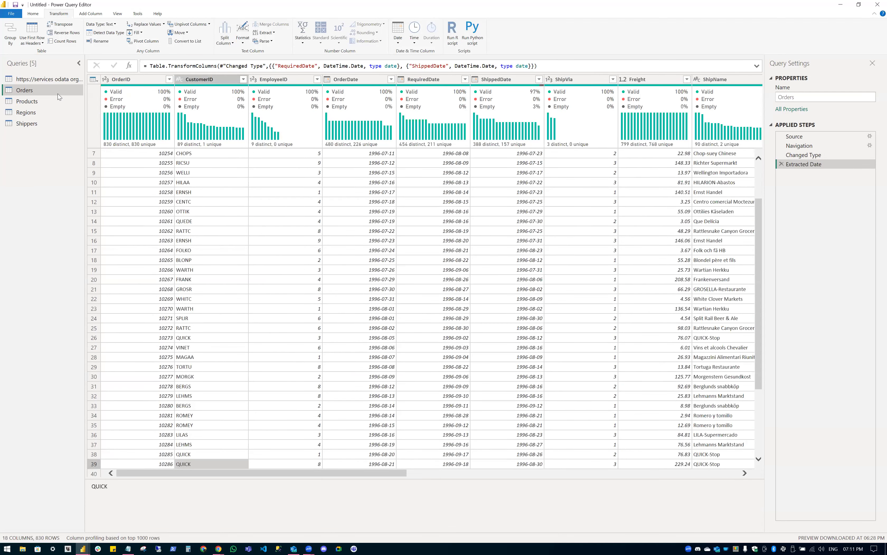
{"action": "left_click", "coordinate": [799, 145]}
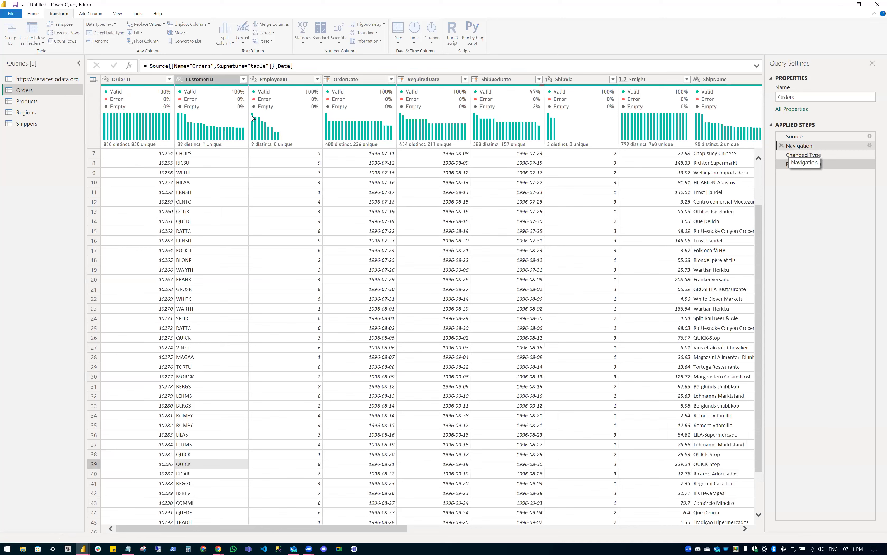
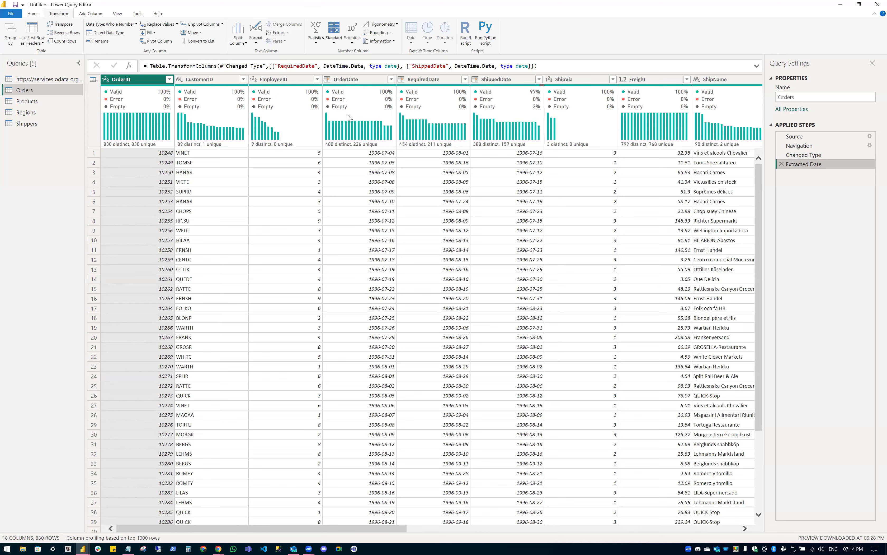
Open Choose Columns from the Home tab for the Orders query.
{"action": "left_click", "coordinate": [33, 14]}
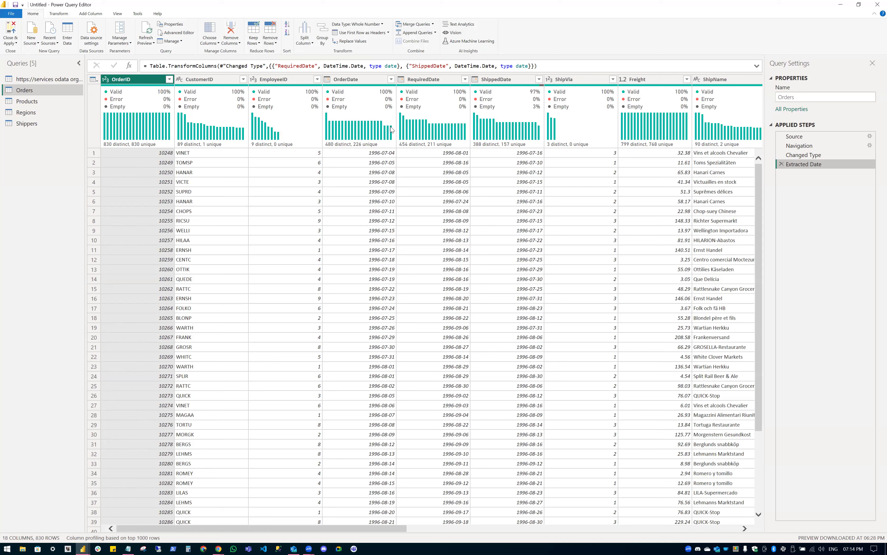
{"action": "left_click", "coordinate": [210, 33]}
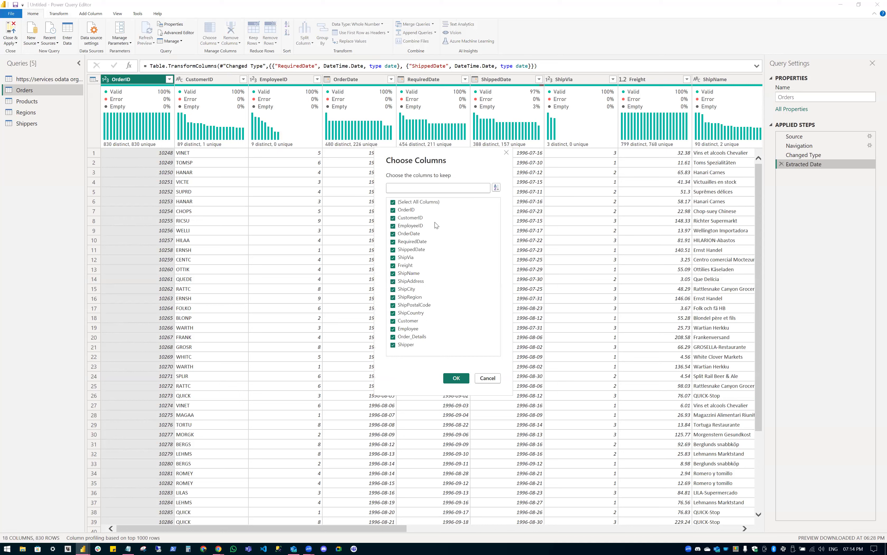
Untick ShipName, ShipAddress, ShipCity, ShipRegion, ShipPostalCode and ShipCountry, keeping 12 Orders columns.
{"action": "left_click", "coordinate": [426, 202]}
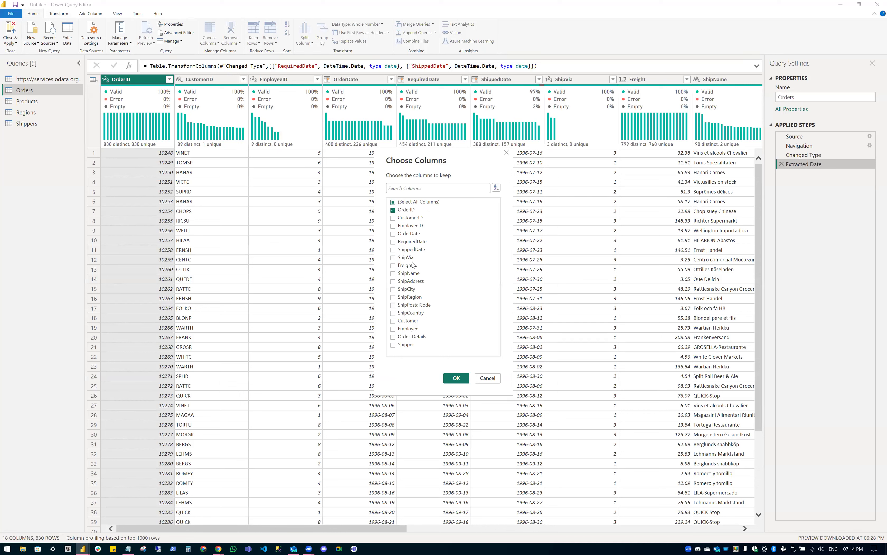
{"action": "key", "text": "space"}
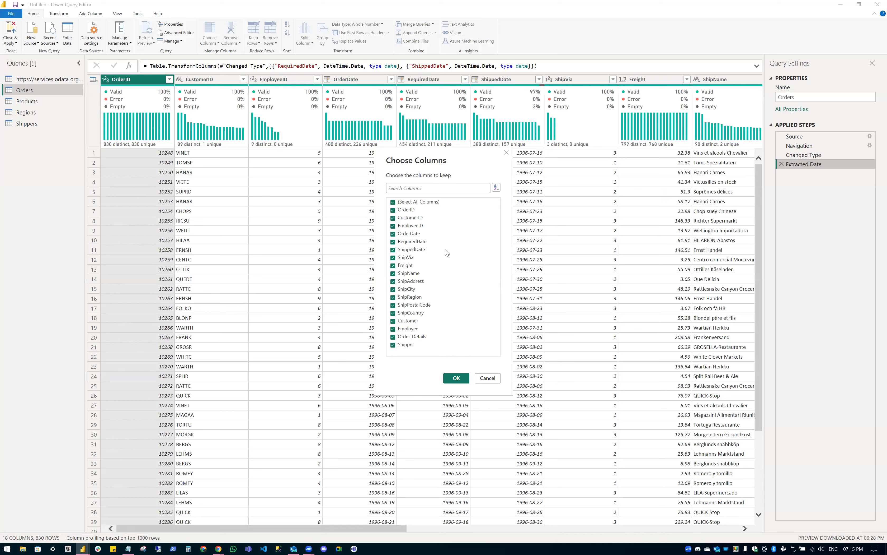
{"action": "left_click", "coordinate": [394, 281]}
{"action": "left_click", "coordinate": [403, 274]}
{"action": "left_click", "coordinate": [393, 289]}
{"action": "left_click", "coordinate": [409, 297]}
{"action": "left_click", "coordinate": [410, 314]}
{"action": "left_click", "coordinate": [411, 304]}
{"action": "key", "text": "Return"}
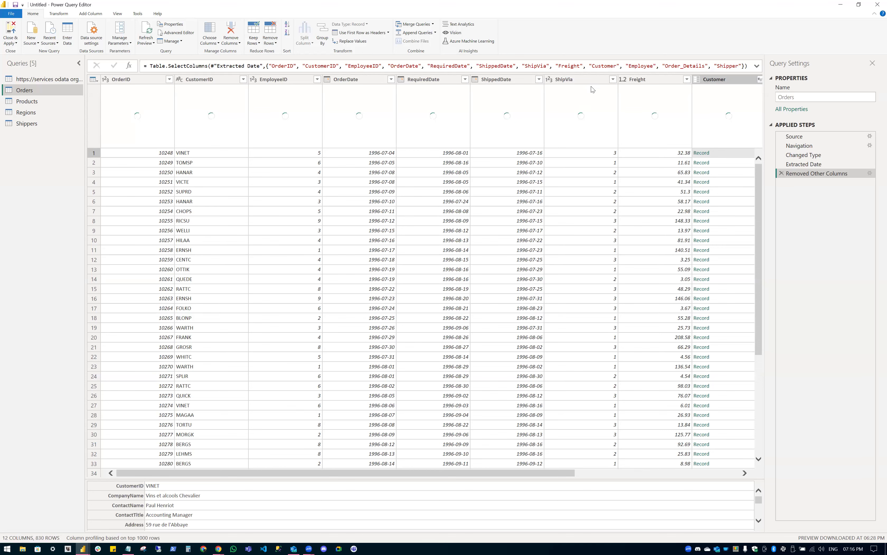
Select the Customer through Shipper column headers together in the Orders grid.
{"action": "scroll", "coordinate": [494, 83], "scroll_direction": "right", "scroll_amount": 3}
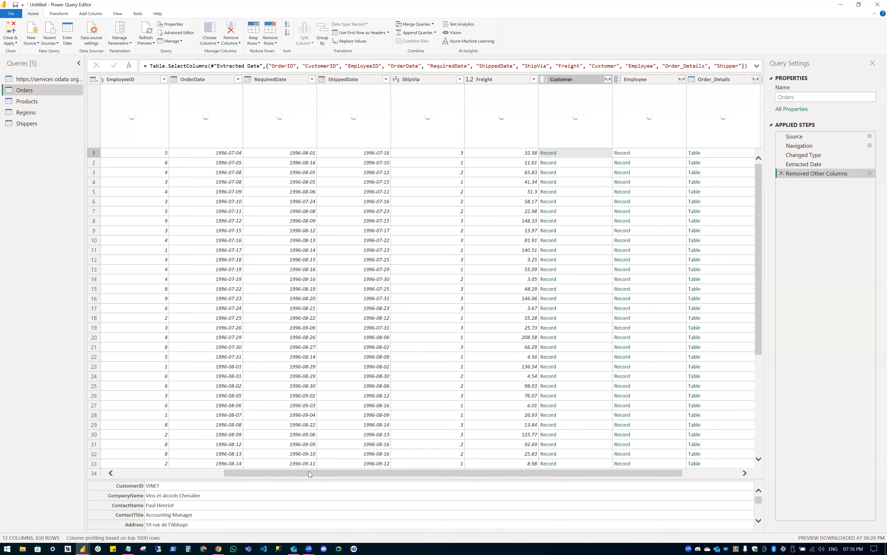
{"action": "scroll", "coordinate": [308, 471], "scroll_direction": "left", "scroll_amount": 3}
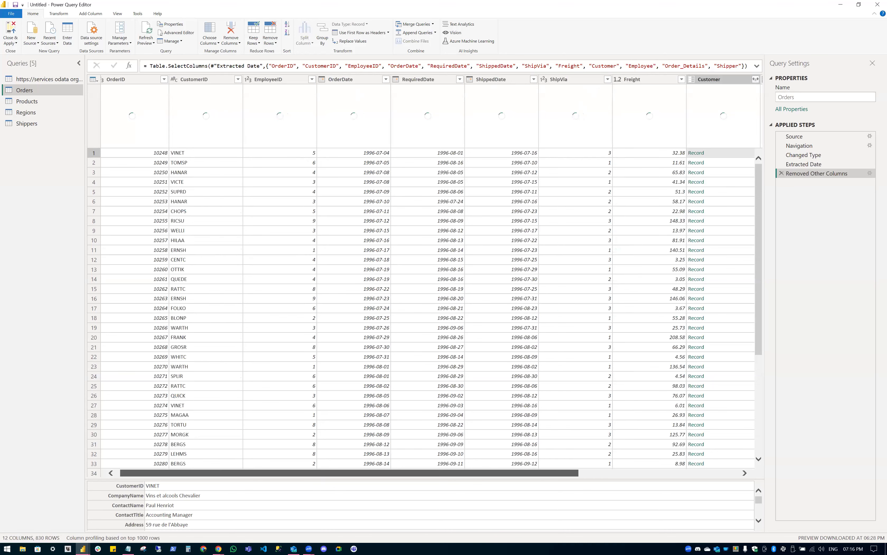
{"action": "scroll", "coordinate": [709, 467], "scroll_direction": "left", "scroll_amount": 1}
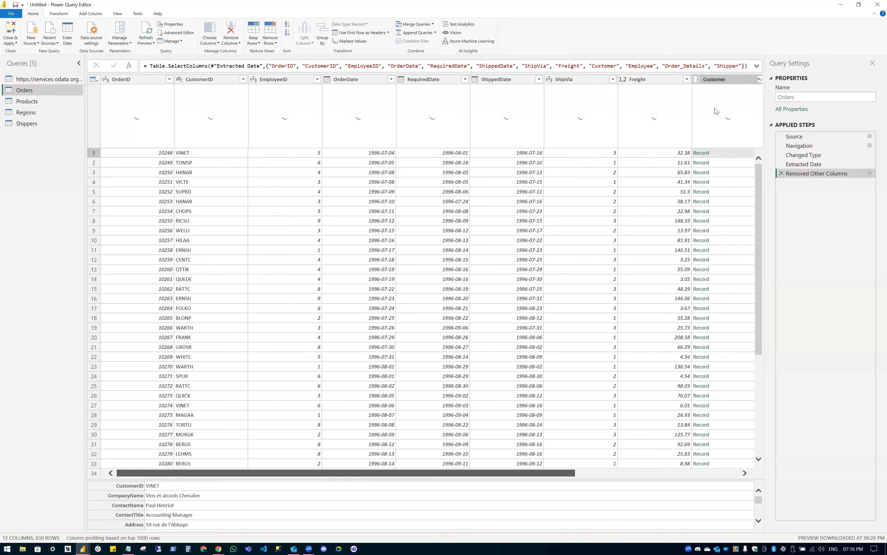
{"action": "scroll", "coordinate": [718, 79], "scroll_direction": "right", "scroll_amount": 5}
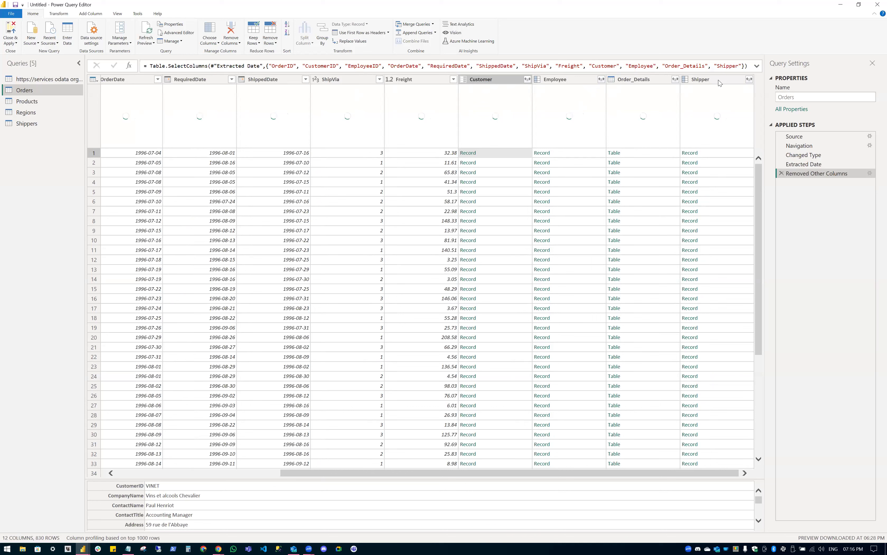
{"action": "left_click", "coordinate": [713, 79], "text": "ctrl"}
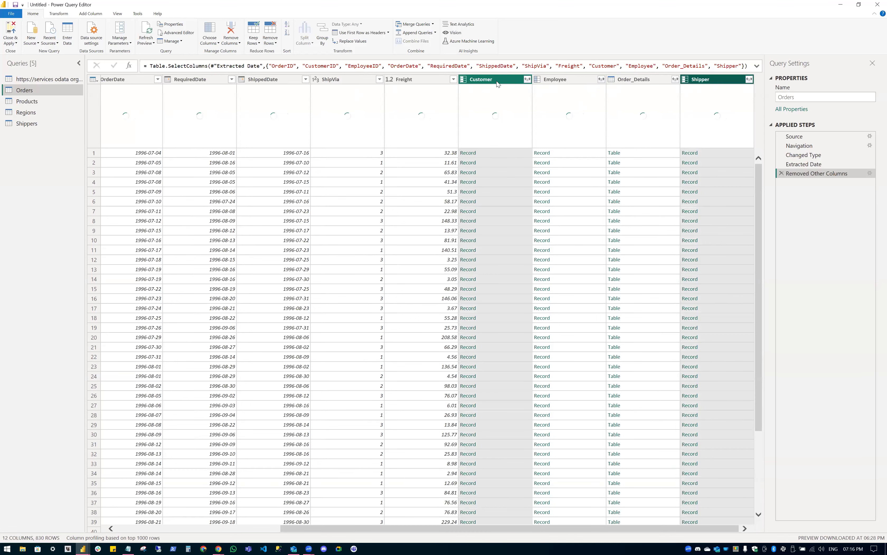
{"action": "left_click", "coordinate": [501, 80]}
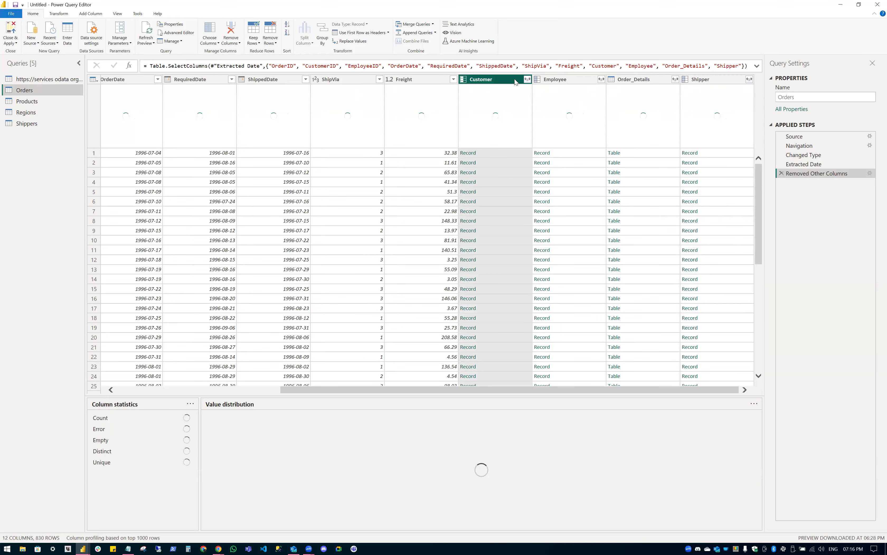
{"action": "left_click", "coordinate": [713, 79], "text": "shift"}
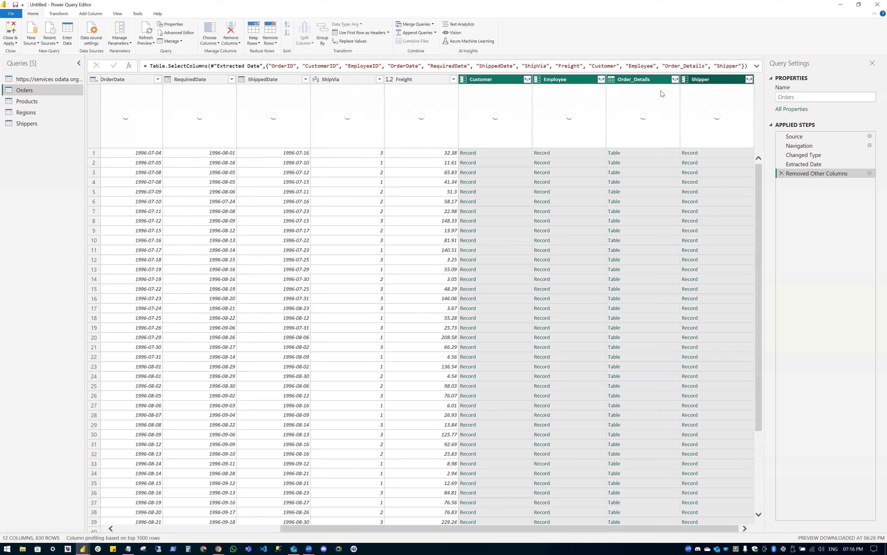
{"action": "right_click", "coordinate": [612, 78]}
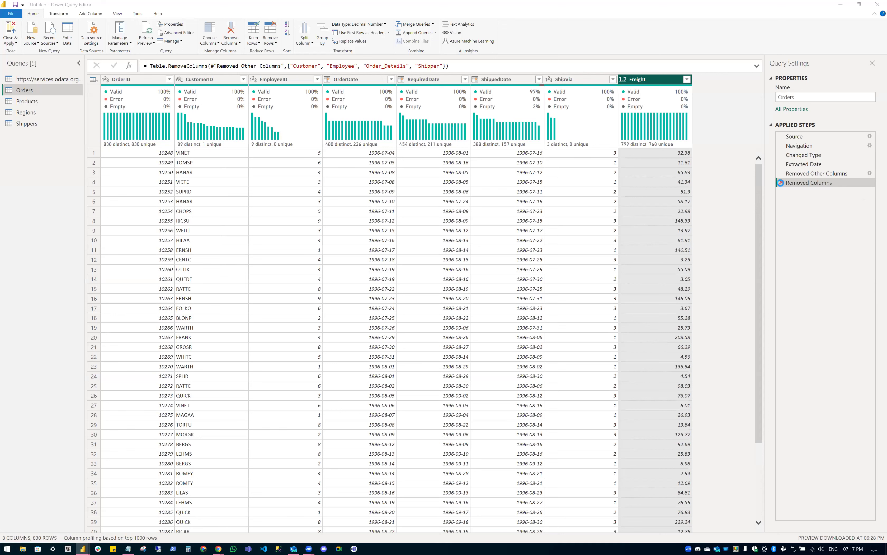
{"action": "left_click", "coordinate": [781, 183]}
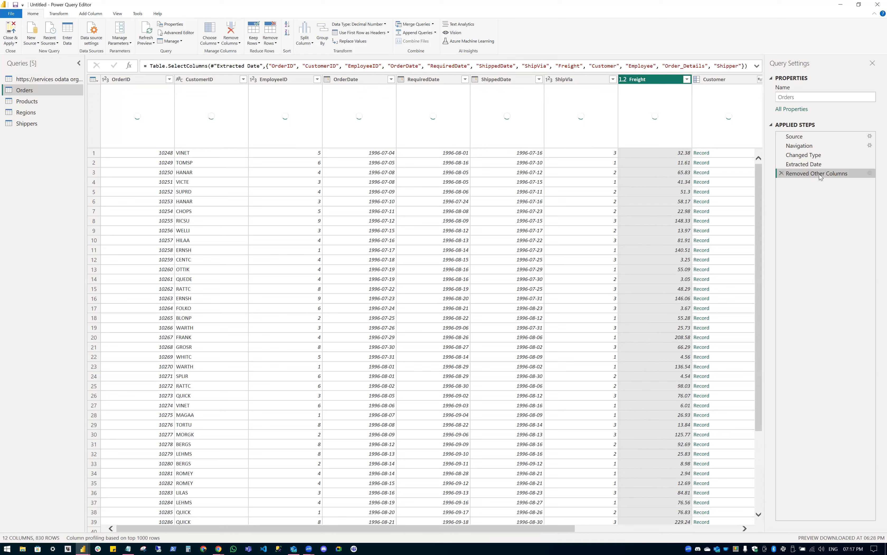
Delete Extracted Date and all later steps, leaving Orders at Changed Type with 18 columns.
{"action": "left_click", "coordinate": [809, 165]}
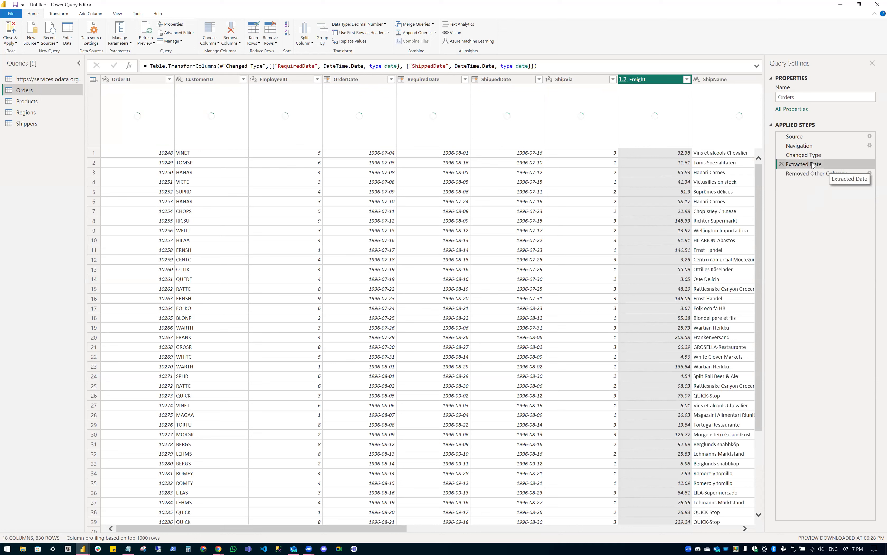
{"action": "right_click", "coordinate": [729, 180]}
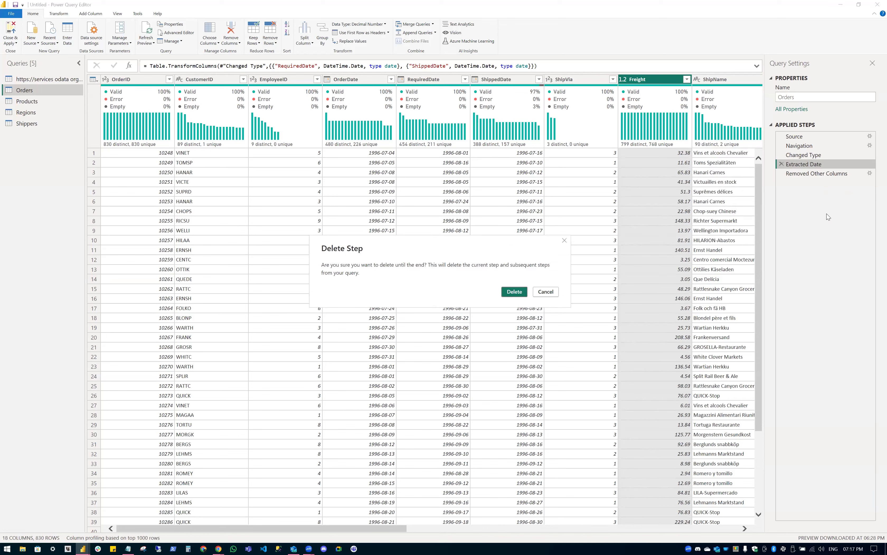
{"action": "key", "text": "Return"}
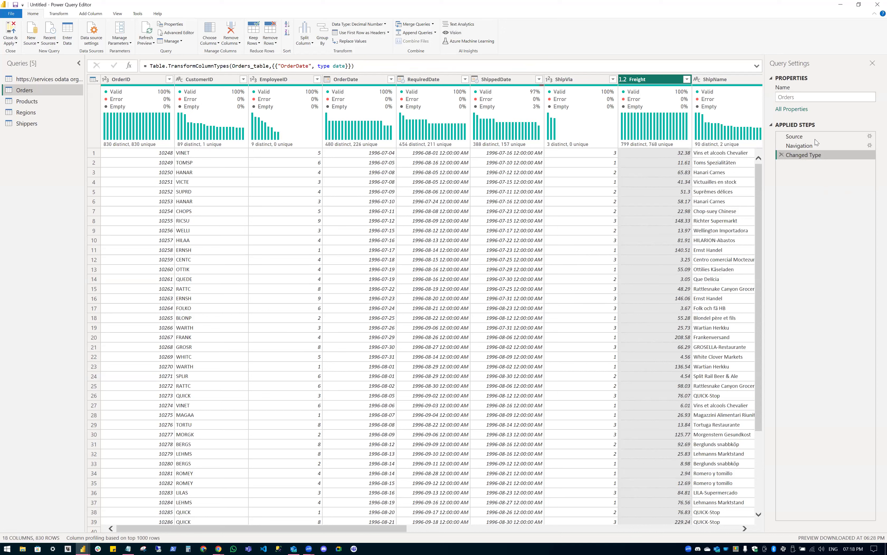
{"action": "key", "text": "Up"}
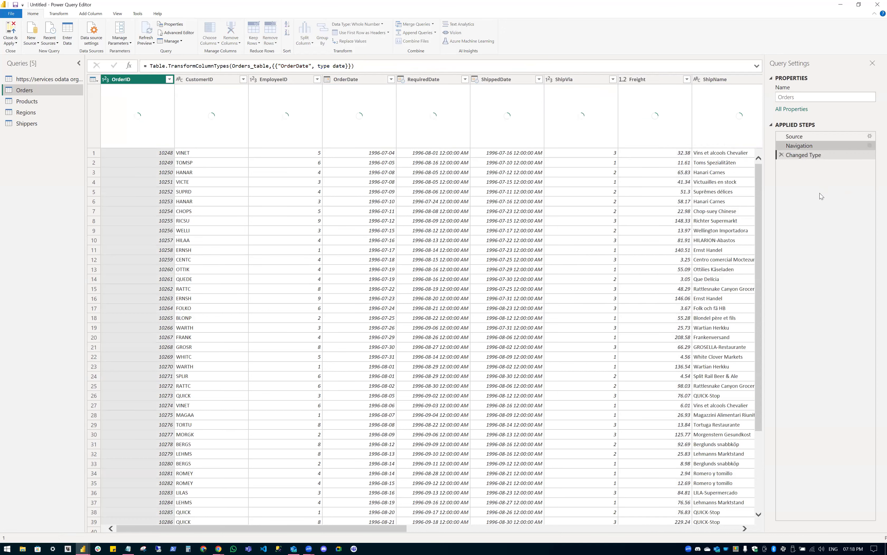
{"action": "key", "text": "Down"}
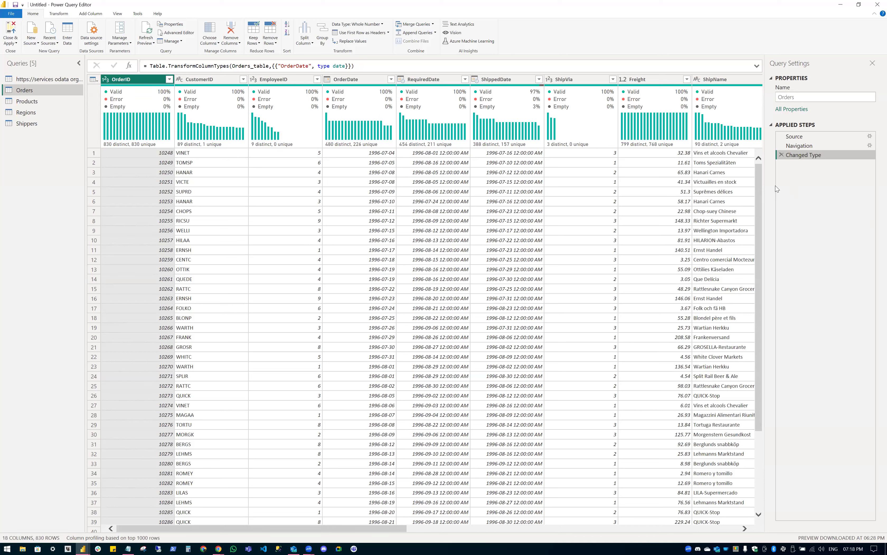
Give the Changed Type step the description 'abc xyz', then open Choose Columns for Orders.
{"action": "right_click", "coordinate": [809, 154]}
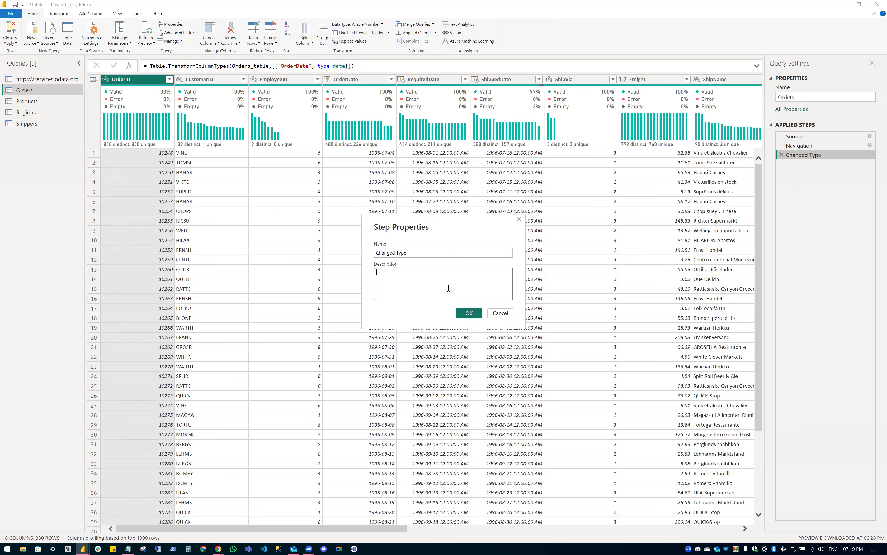
{"action": "type", "text": "Changed St"}
{"action": "key", "text": "BackSpace"}
{"action": "key", "text": "BackSpace"}
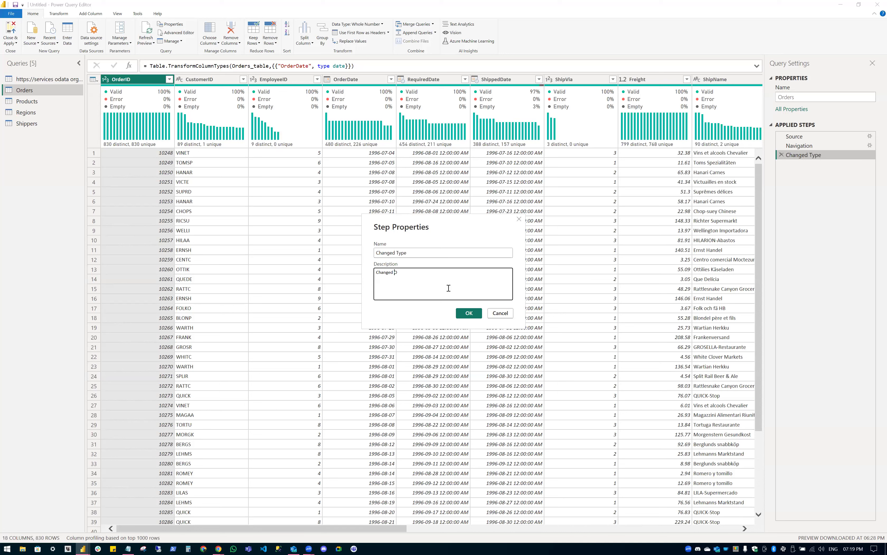
{"action": "type", "text": "Order Date to Dat"}
{"action": "key", "text": "Escape"}
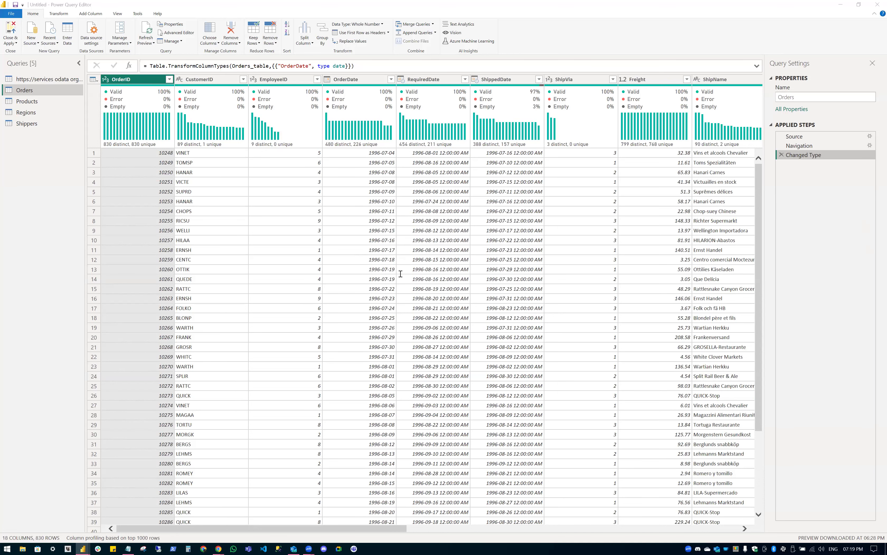
{"action": "left_click", "coordinate": [400, 273]}
{"action": "type", "text": "abc xyz"}
{"action": "left_click", "coordinate": [479, 313]}
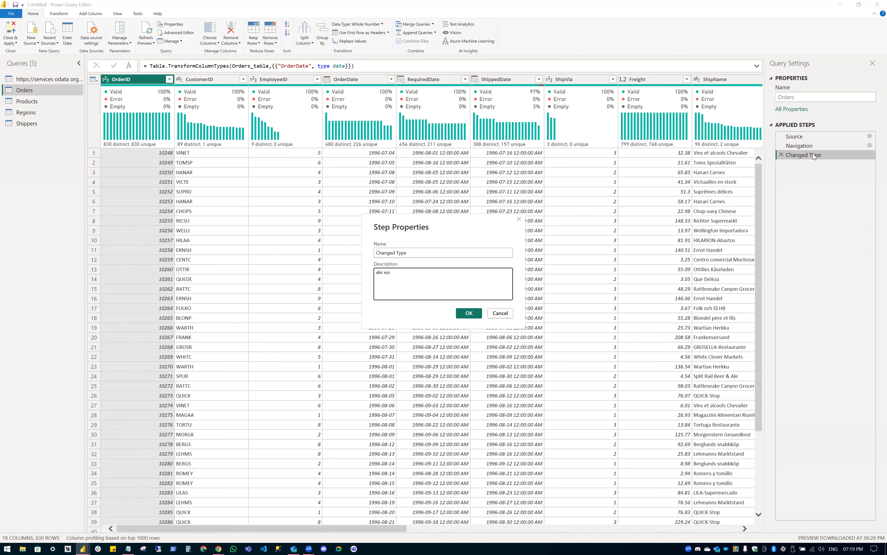
{"action": "mouse_move", "coordinate": [814, 153]}
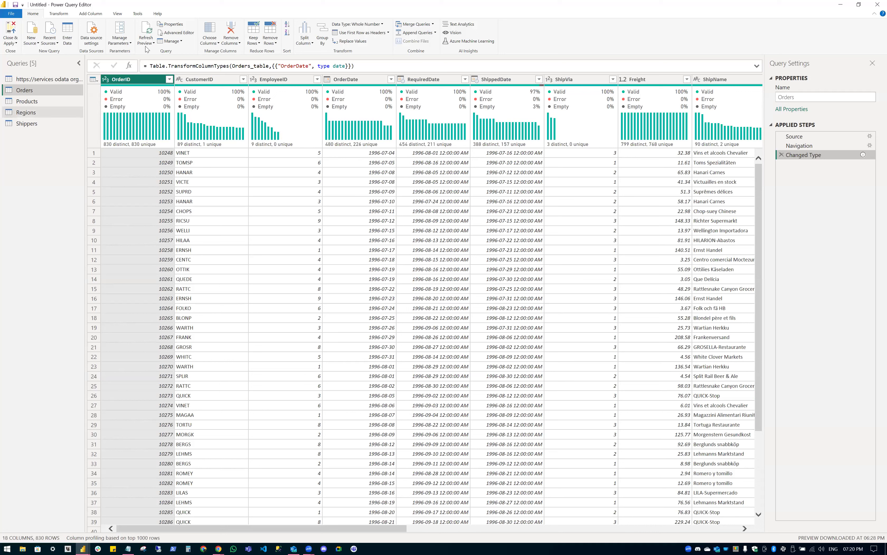
{"action": "left_click", "coordinate": [208, 34]}
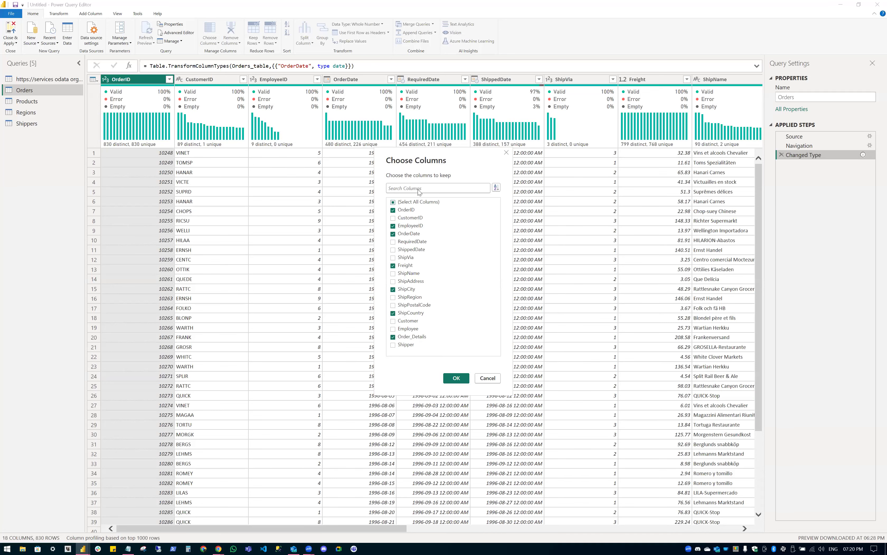
Keep only the seven ticked Orders columns and zoom the editor display in.
{"action": "key", "text": "Return"}
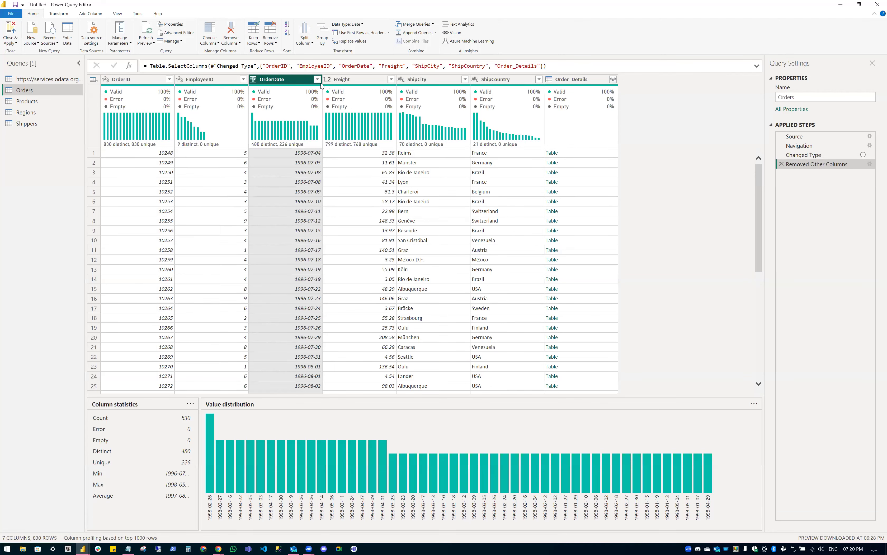
{"action": "key", "text": "ctrl+shift+plus"}
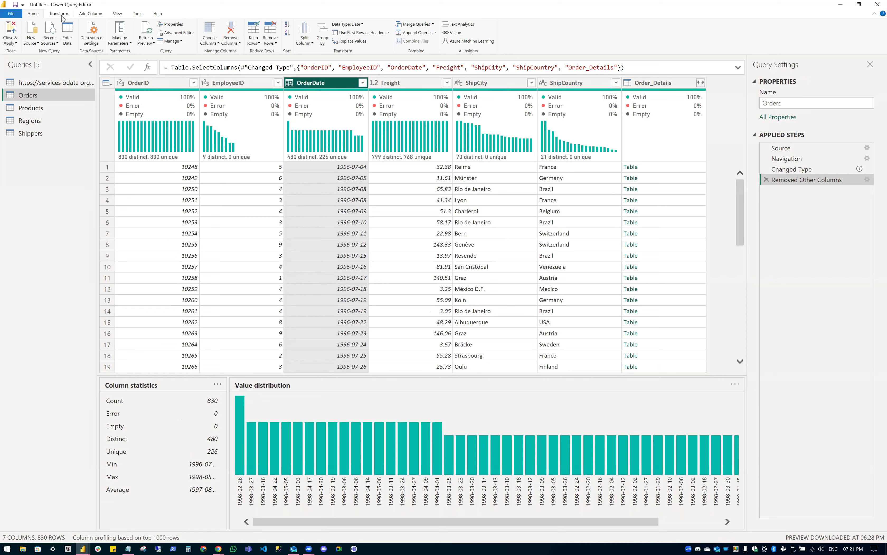
Extract the year from OrderDate into a new column and rename it 'Order Year'.
{"action": "left_click", "coordinate": [90, 15]}
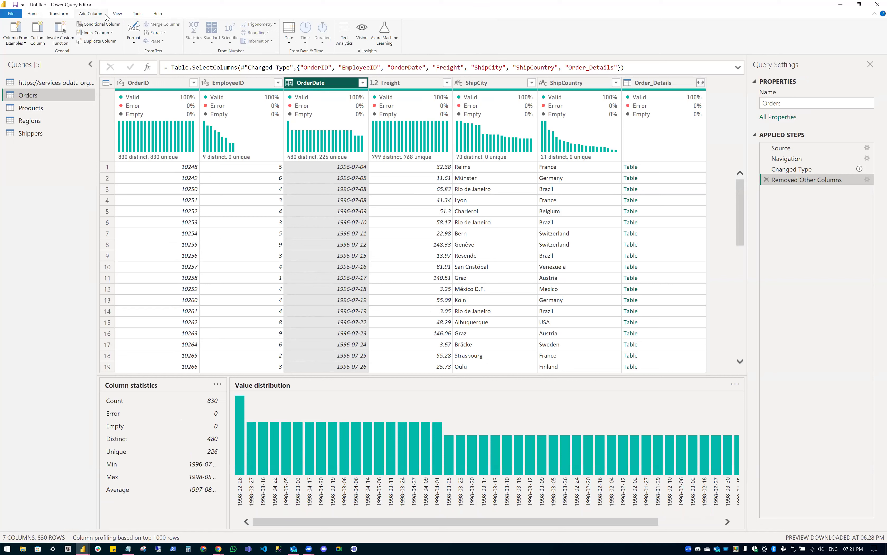
{"action": "left_click", "coordinate": [289, 40]}
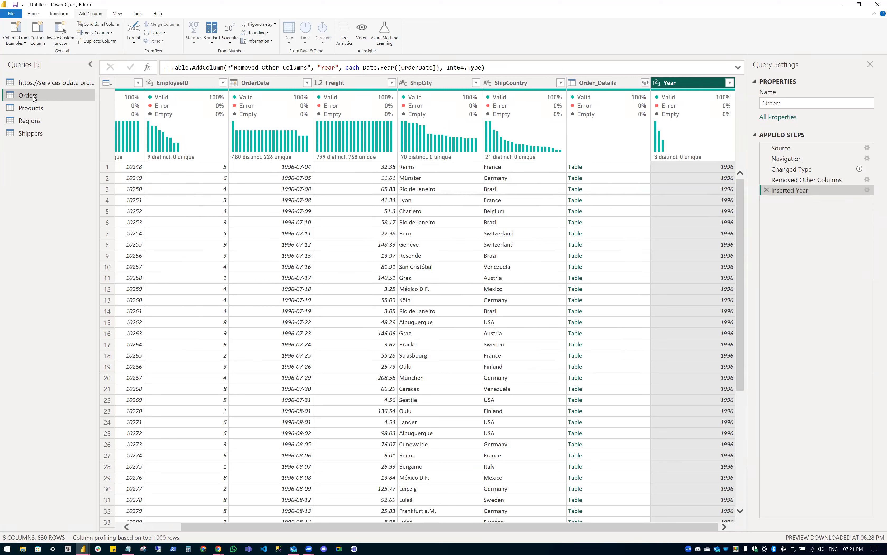
{"action": "double_click", "coordinate": [687, 81]}
{"action": "type", "text": "Order Year"}
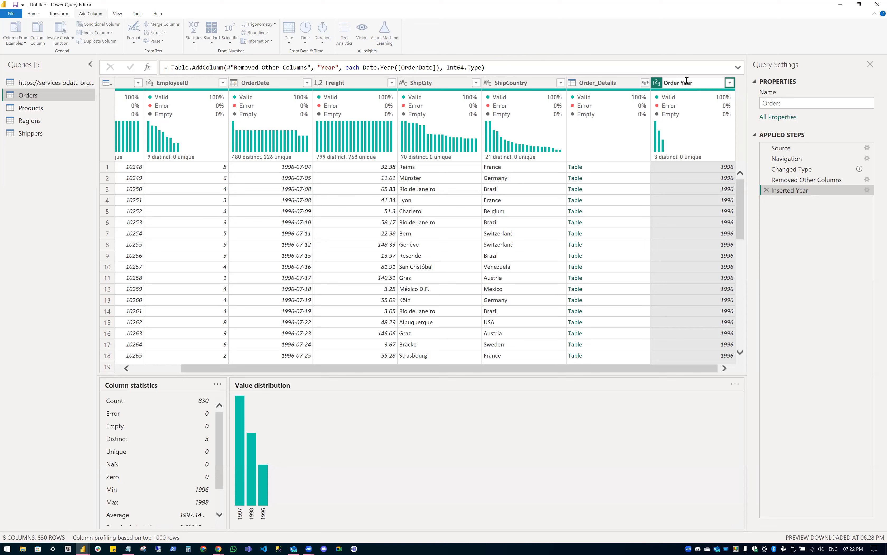
{"action": "key", "text": "Escape"}
{"action": "double_click", "coordinate": [678, 82]}
{"action": "type", "text": "Order Year"}
{"action": "key", "text": "Return"}
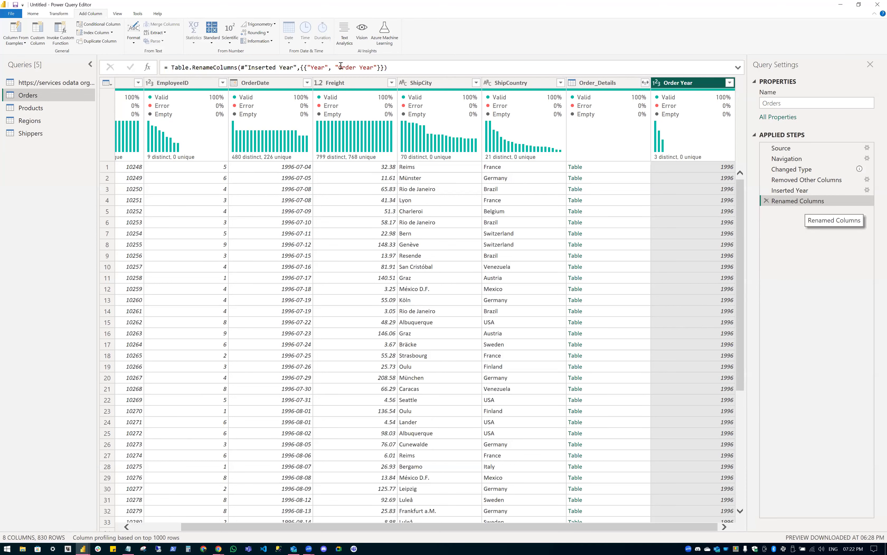
Inspect the old and new names in the Renamed Columns step's formula without changing it.
{"action": "left_click", "coordinate": [358, 68]}
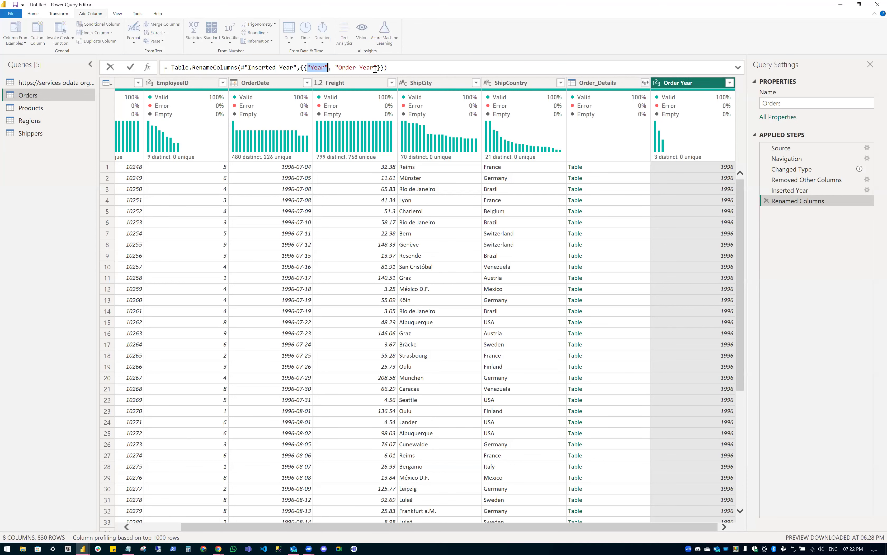
{"action": "double_click", "coordinate": [357, 68]}
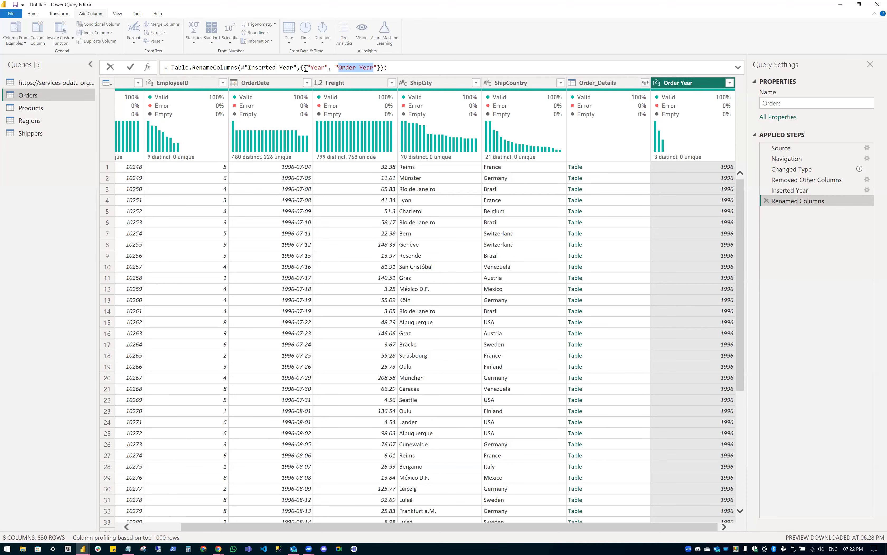
{"action": "double_click", "coordinate": [377, 67]}
{"action": "left_click", "coordinate": [808, 210]}
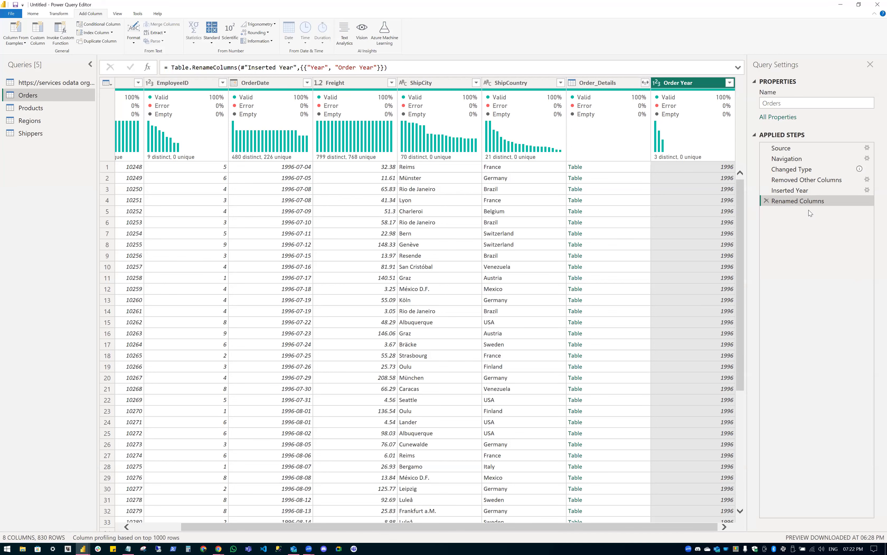
Delete Renamed Columns and name the column 'Order Year' directly in the Inserted Year formula.
{"action": "key", "text": "Delete"}
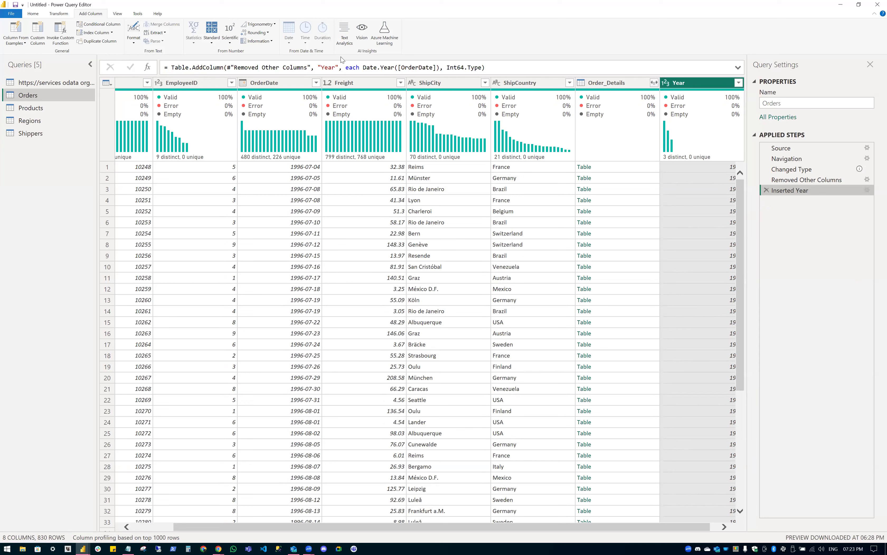
{"action": "type", "text": "Order Year"}
{"action": "key", "text": "Return"}
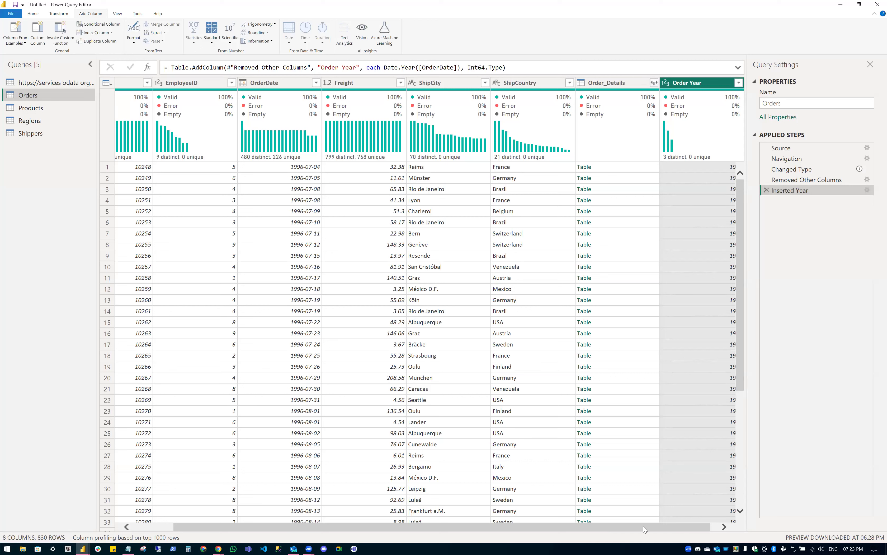
{"action": "scroll", "coordinate": [642, 526], "scroll_direction": "right", "scroll_amount": 1}
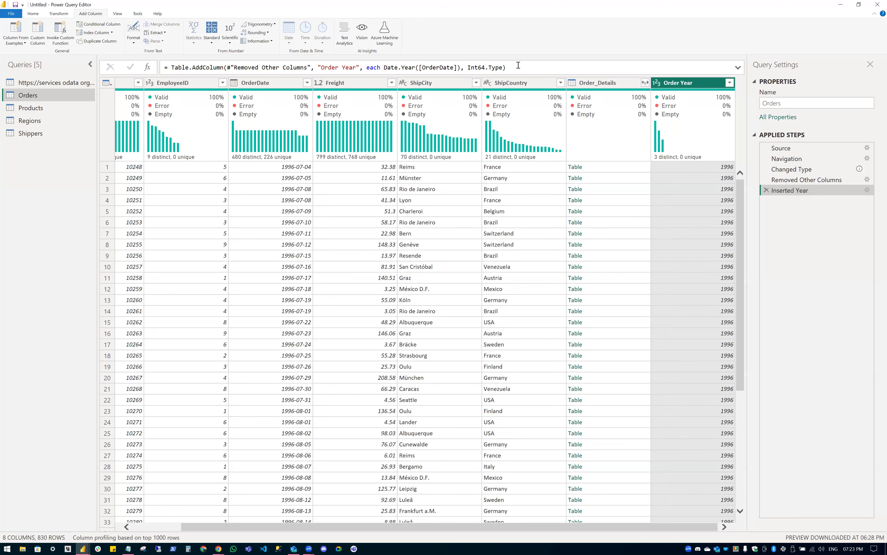
{"action": "left_click_drag", "start_coordinate": [506, 67], "coordinate": [168, 67]}
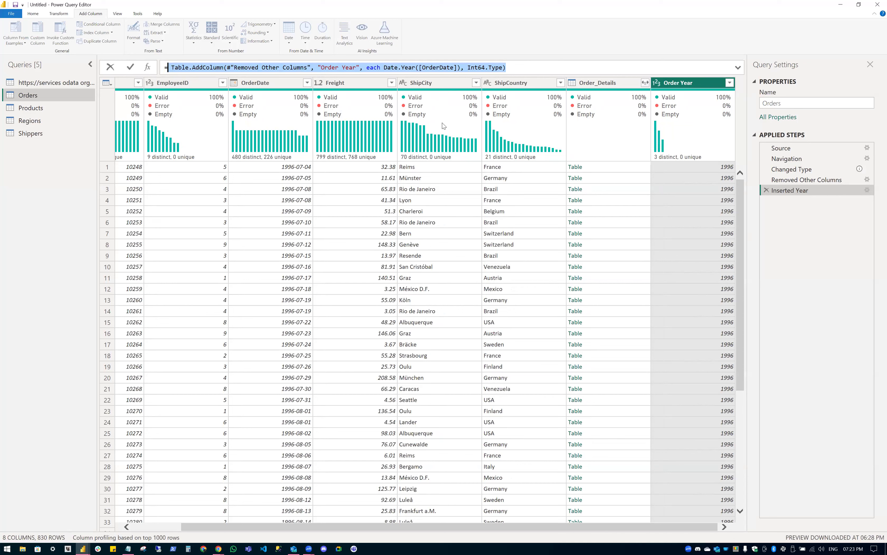
{"action": "left_click", "coordinate": [441, 165]}
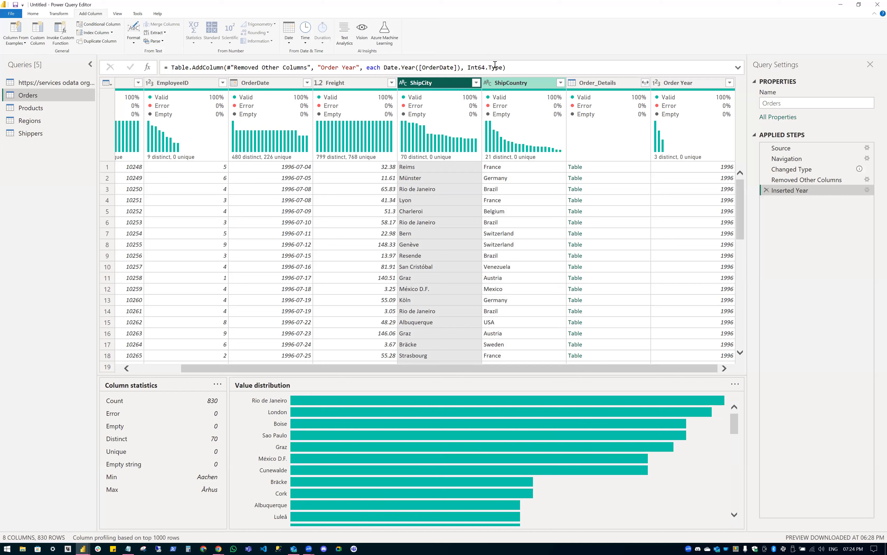
Merge ShipCity and ShipCountry with a comma separator into a new 'Ship City Country' column.
{"action": "left_click", "coordinate": [511, 84], "text": "ctrl"}
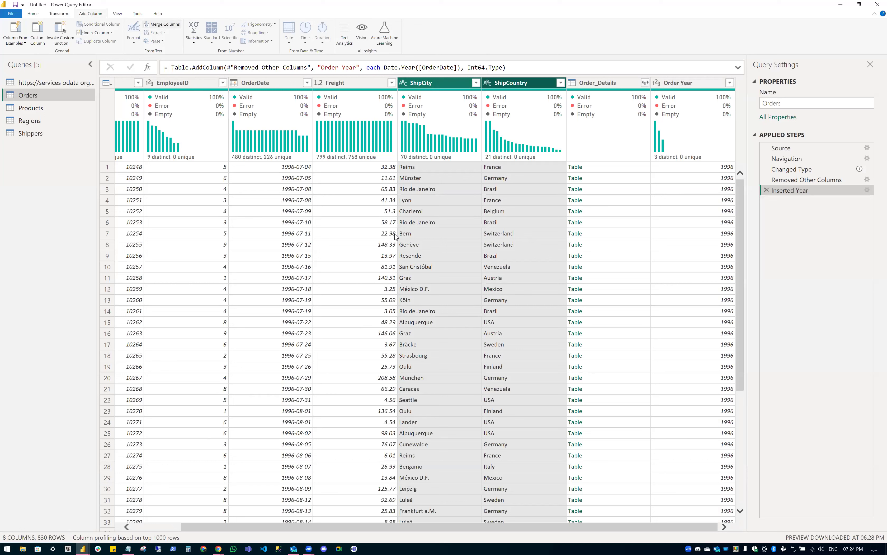
{"action": "key", "text": "Return"}
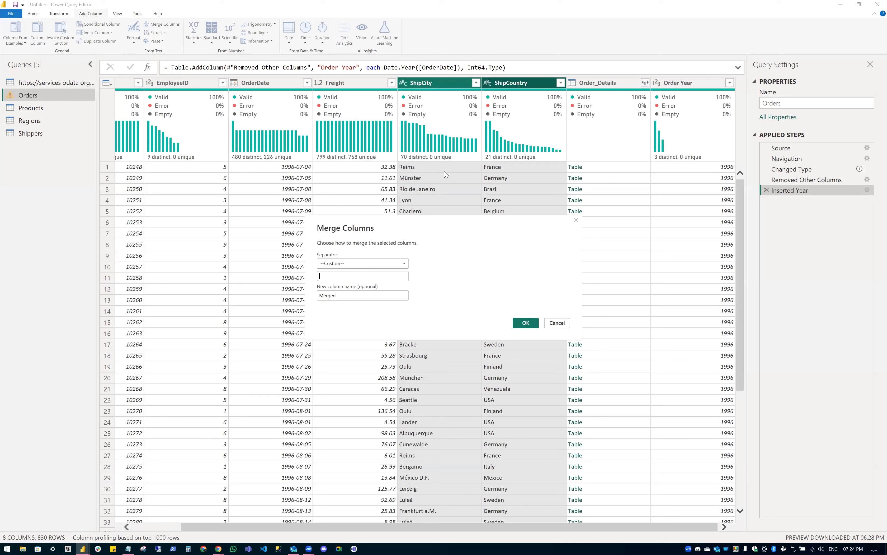
{"action": "type", "text": ","}
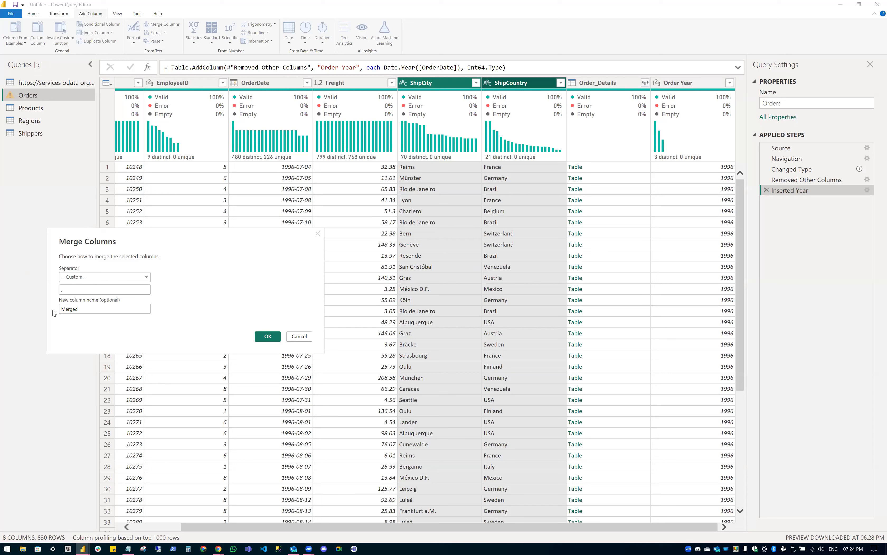
{"action": "key", "text": "Tab"}
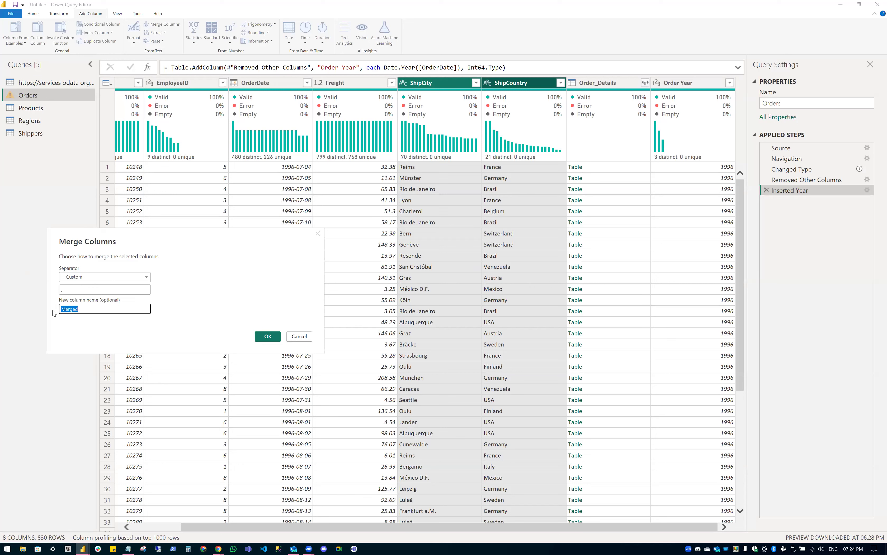
{"action": "type", "text": "Ship City Country"}
{"action": "key", "text": "Return"}
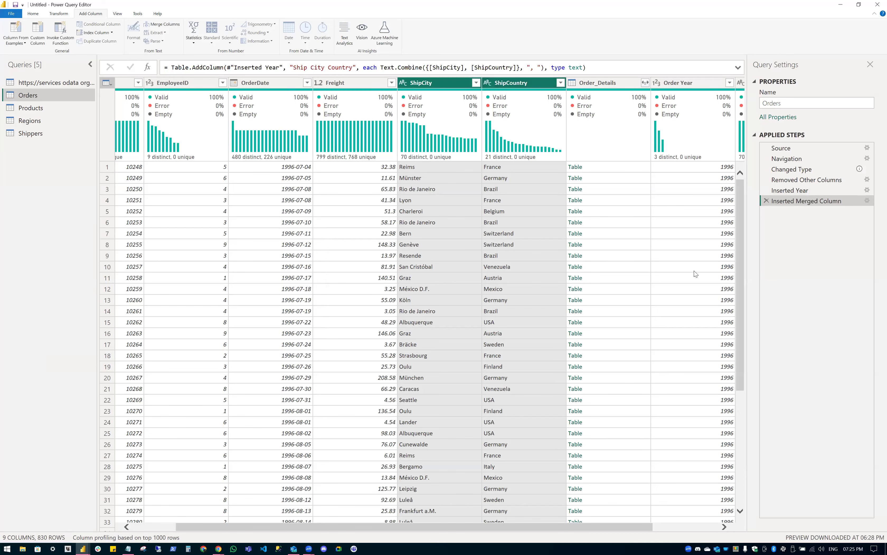
{"action": "scroll", "coordinate": [700, 257], "scroll_direction": "right", "scroll_amount": 1}
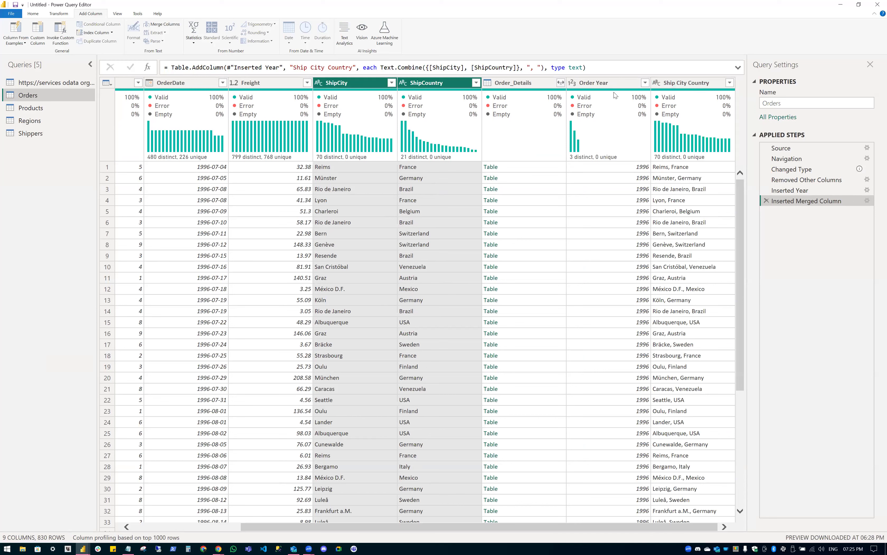
{"action": "right_click", "coordinate": [331, 79]}
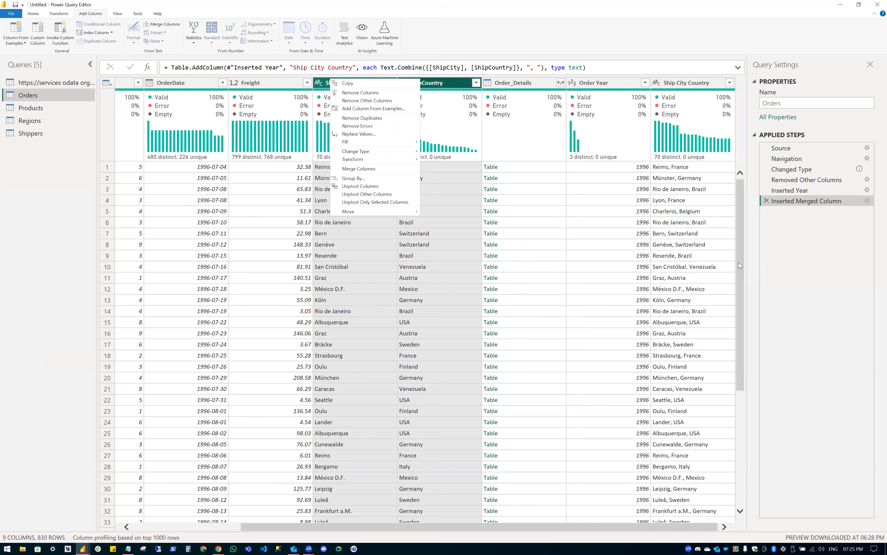
Remove the original ShipCity and ShipCountry columns, glance at the notes, and return to the editor.
{"action": "key", "text": "Delete"}
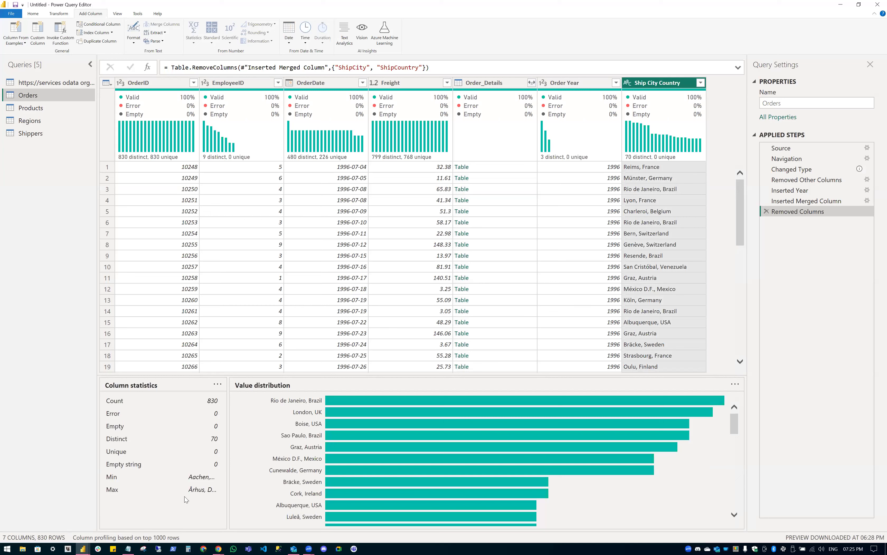
{"action": "key", "text": "alt+Tab"}
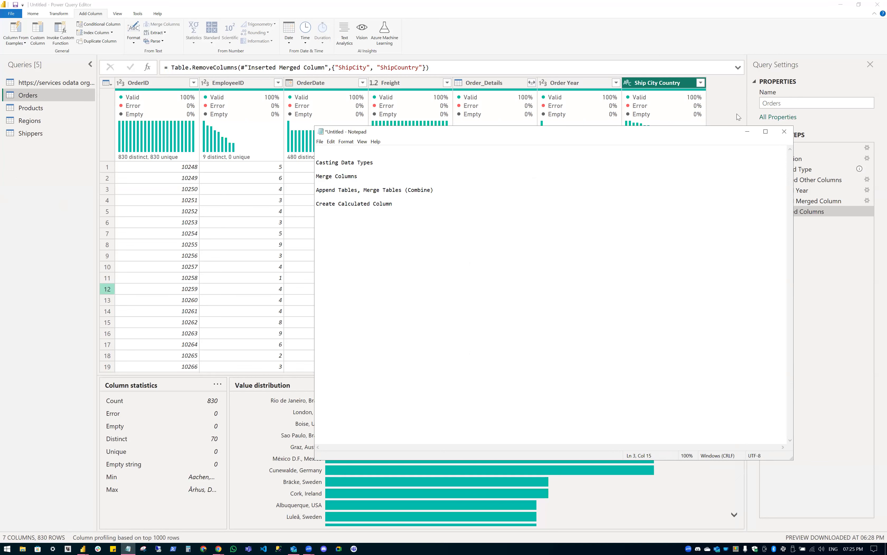
{"action": "left_click", "coordinate": [41, 156]}
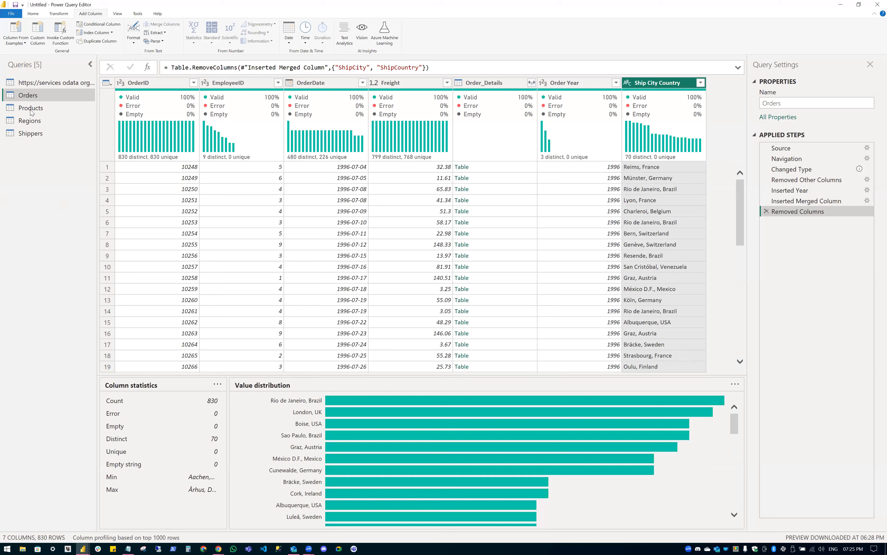
Paste a copy of the Products query and name the copy orc_Products.
{"action": "left_click", "coordinate": [31, 109]}
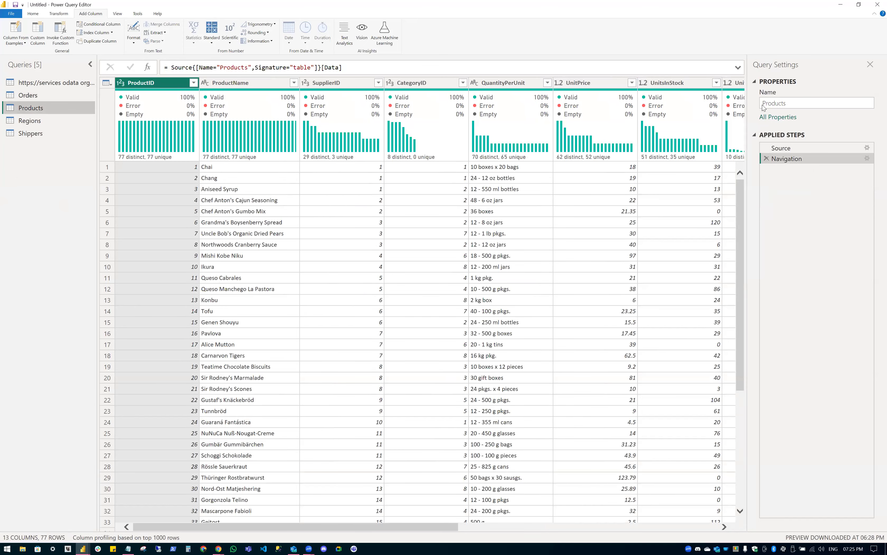
{"action": "key", "text": "ctrl+v"}
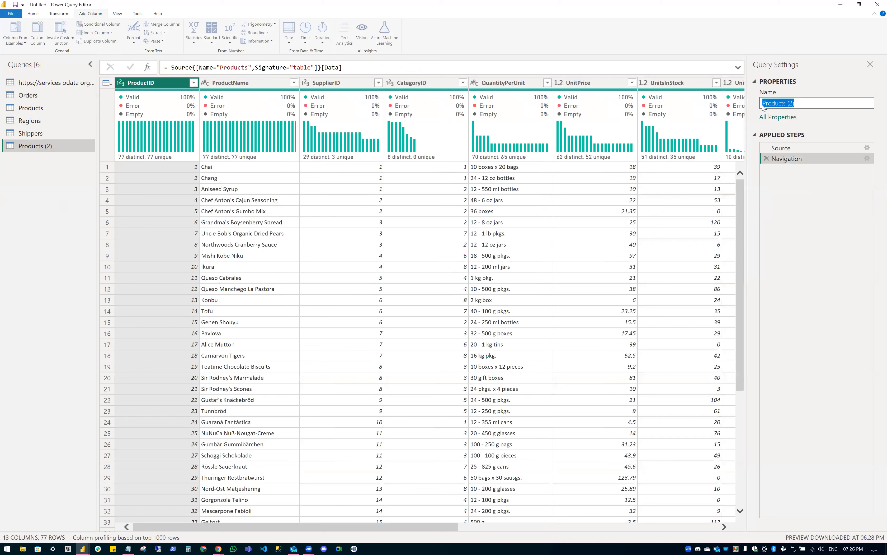
{"action": "type", "text": "Products"}
{"action": "key", "text": "Home"}
{"action": "type", "text": "source_"}
{"action": "key", "text": "BackSpace"}
{"action": "key", "text": "BackSpace"}
{"action": "key", "text": "BackSpace"}
{"action": "key", "text": "BackSpace"}
{"action": "key", "text": "BackSpace"}
{"action": "key", "text": "BackSpace"}
{"action": "key", "text": "BackSpace"}
{"action": "type", "text": "orc_"}
{"action": "left_click", "coordinate": [29, 145]}
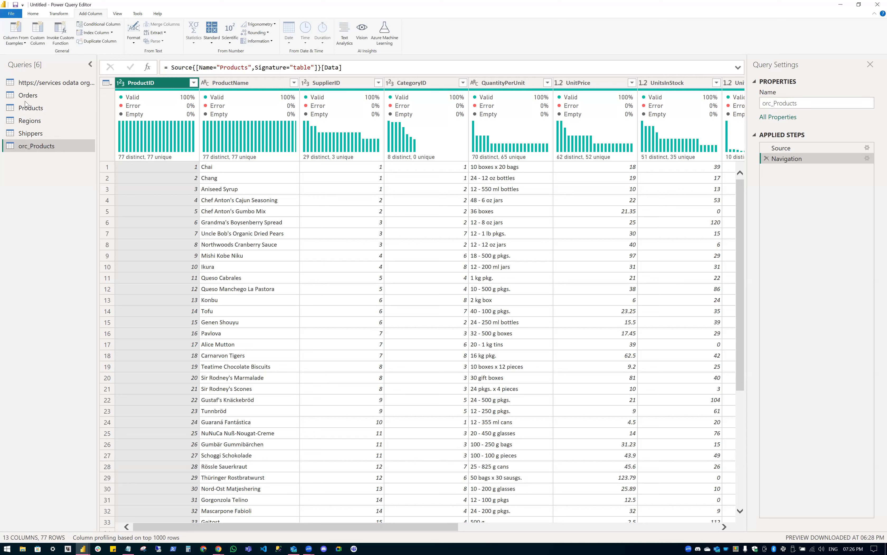
Rename the original Products query to ss_Products.
{"action": "right_click", "coordinate": [30, 108]}
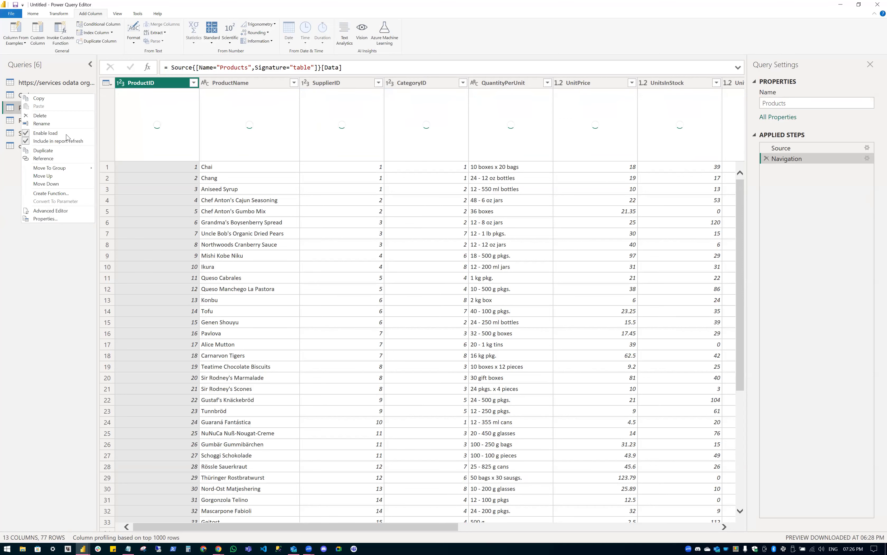
{"action": "left_click", "coordinate": [56, 119]}
{"action": "key", "text": "Home"}
{"action": "type", "text": "sql"}
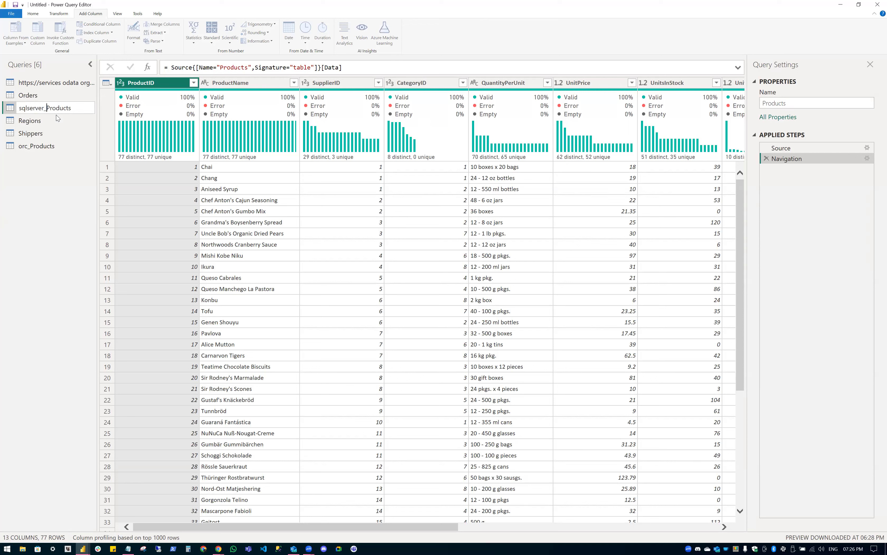
{"action": "type", "text": "s"}
{"action": "key", "text": "BackSpace"}
{"action": "key", "text": "BackSpace"}
{"action": "key", "text": "BackSpace"}
{"action": "type", "text": "s_"}
{"action": "key", "text": "Return"}
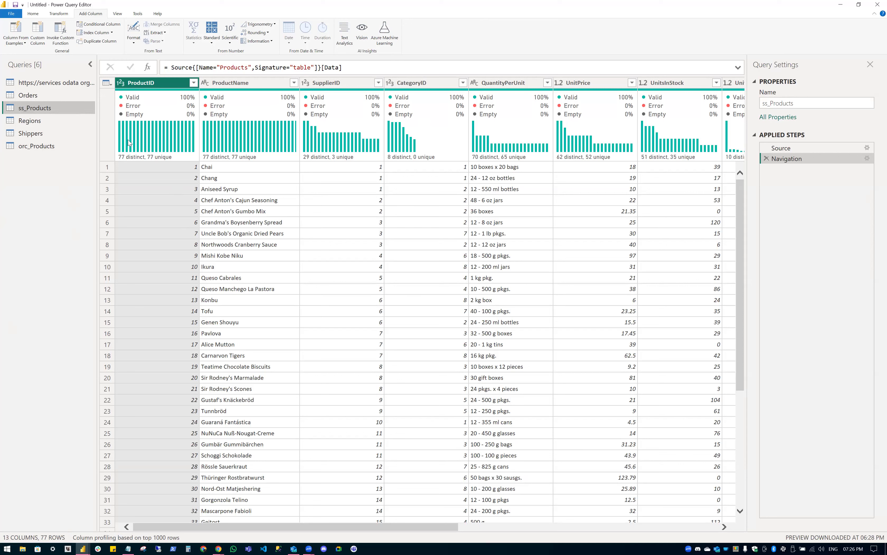
{"action": "scroll", "coordinate": [441, 31], "scroll_direction": "up", "scroll_amount": 2}
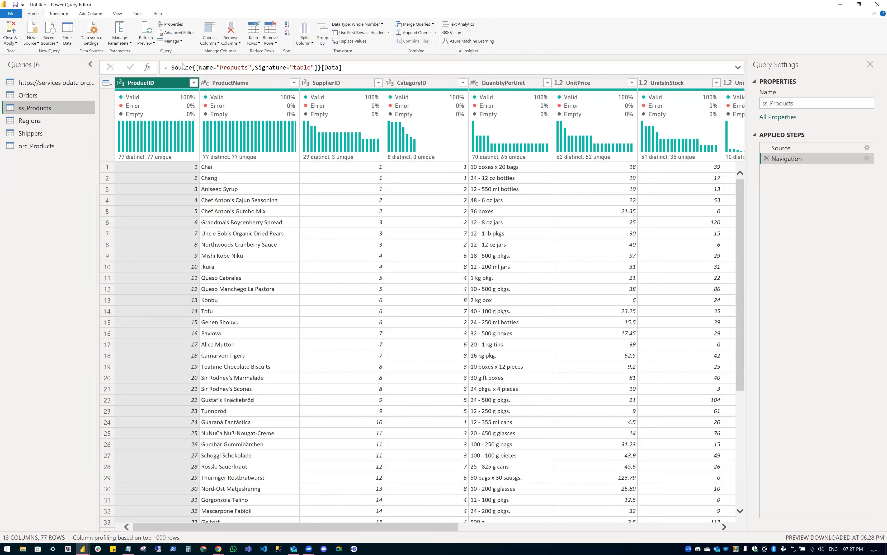
Switch to the Home ribbon and return to the Orders query (7 columns, 830 rows).
{"action": "left_click", "coordinate": [513, 14]}
{"action": "mouse_move", "coordinate": [311, 136]}
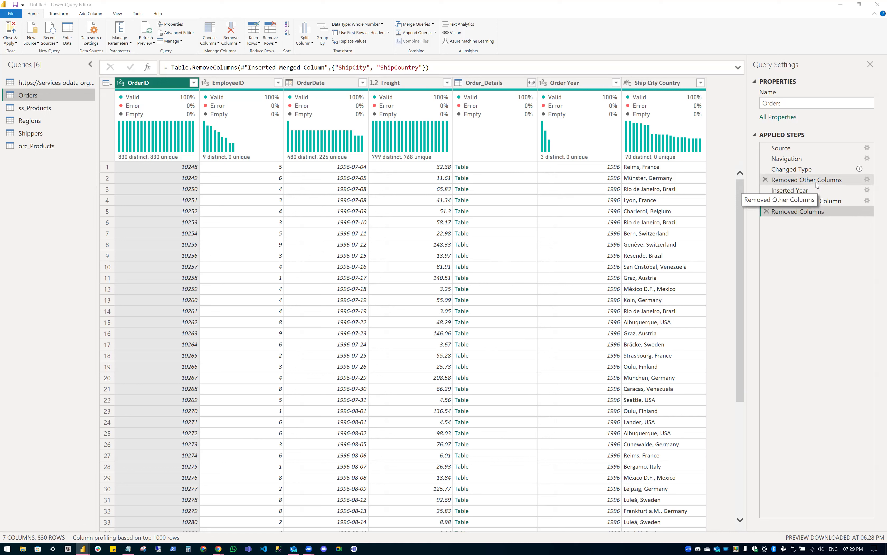
Review Orders at the Removed Other Columns and Changed Type steps and check RequiredDate statistics.
{"action": "left_click", "coordinate": [805, 180]}
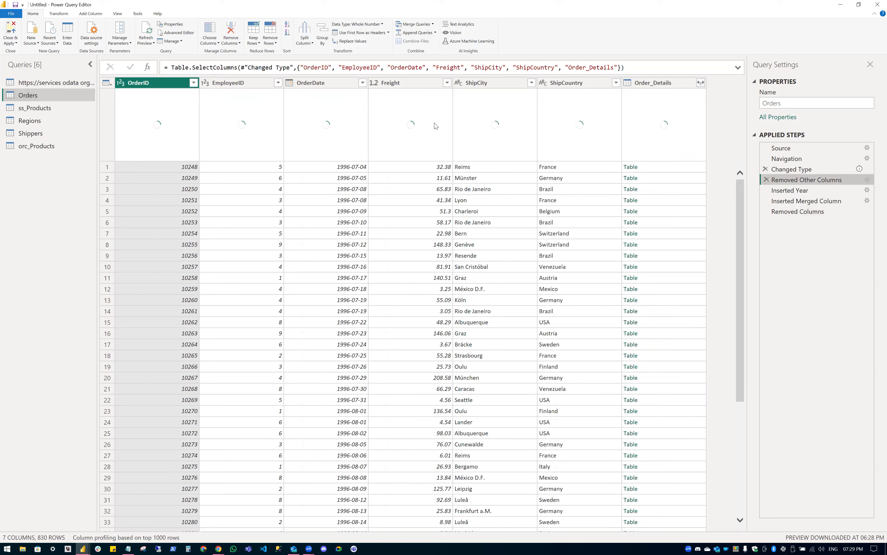
{"action": "key", "text": "Up"}
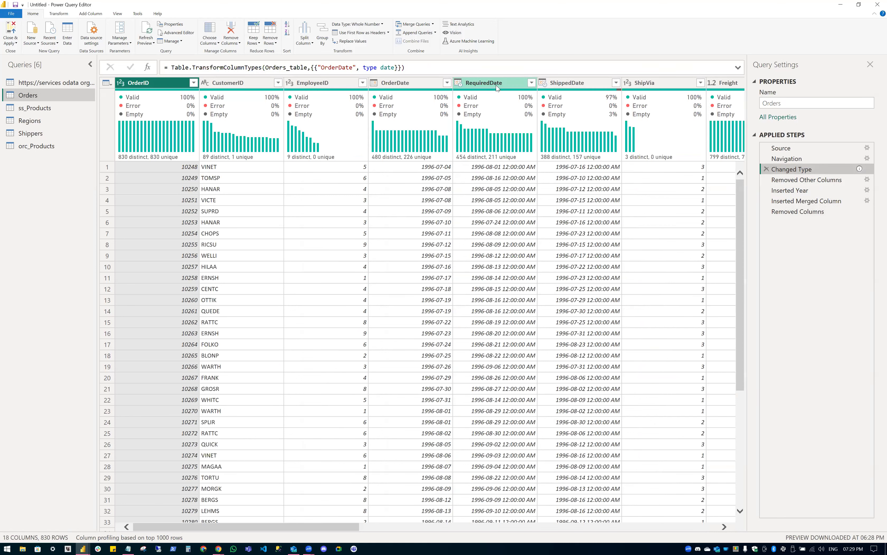
{"action": "left_click", "coordinate": [499, 140]}
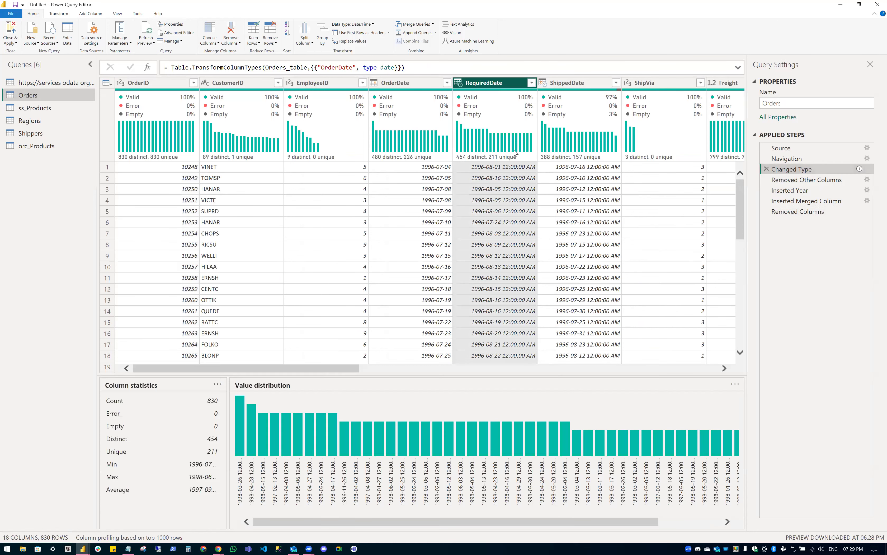
{"action": "mouse_move", "coordinate": [513, 161]}
{"action": "mouse_move", "coordinate": [510, 129]}
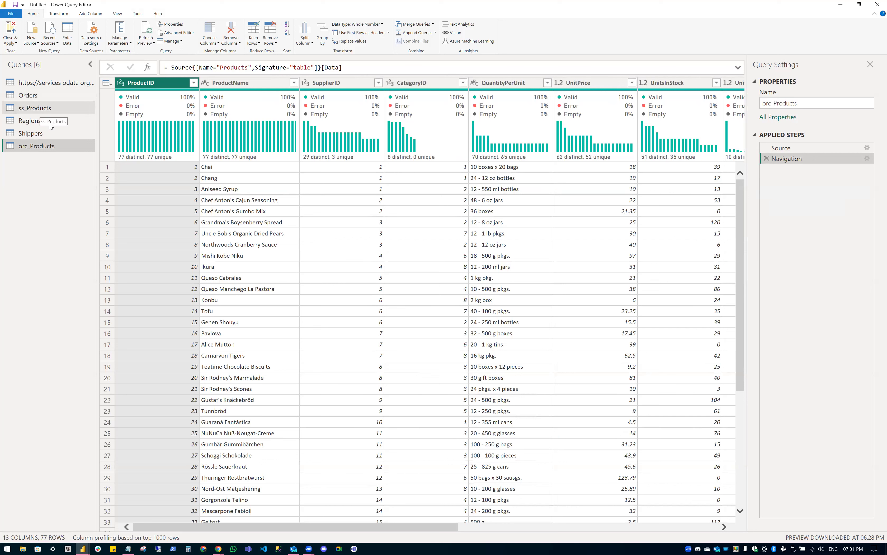
{"action": "left_click", "coordinate": [42, 108]}
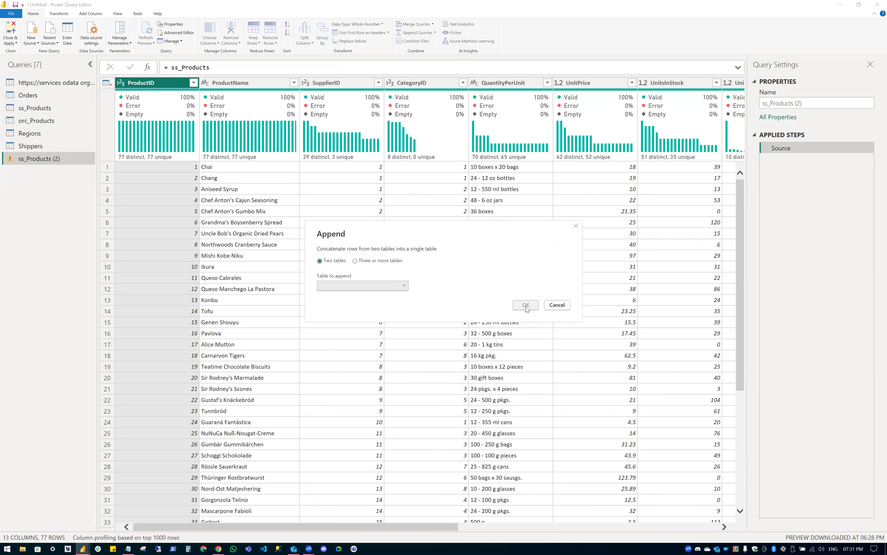
Confirm appending orc_Products to ss_Products (2), giving 154 rows.
{"action": "left_click", "coordinate": [525, 304]}
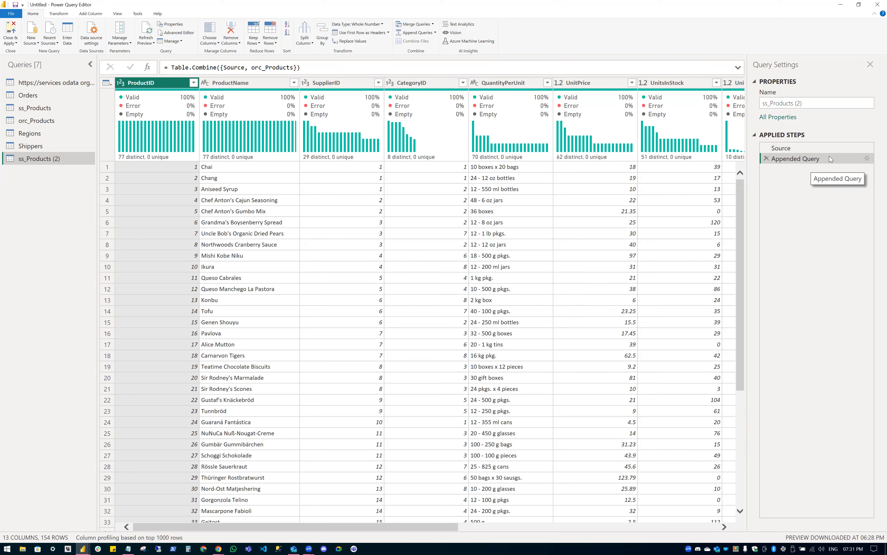
Review the Source and Appended Query steps of ss_Products (2) in the formula bar.
{"action": "left_click", "coordinate": [777, 147]}
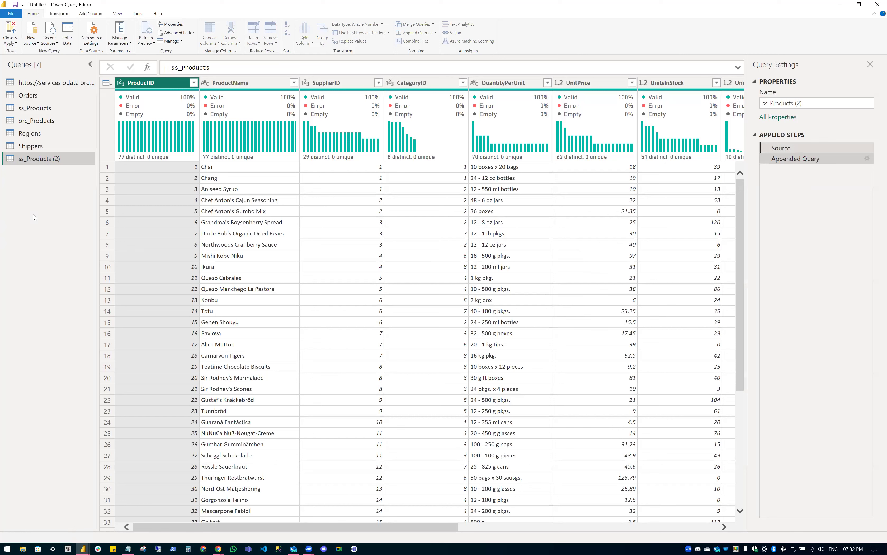
{"action": "key", "text": "Down"}
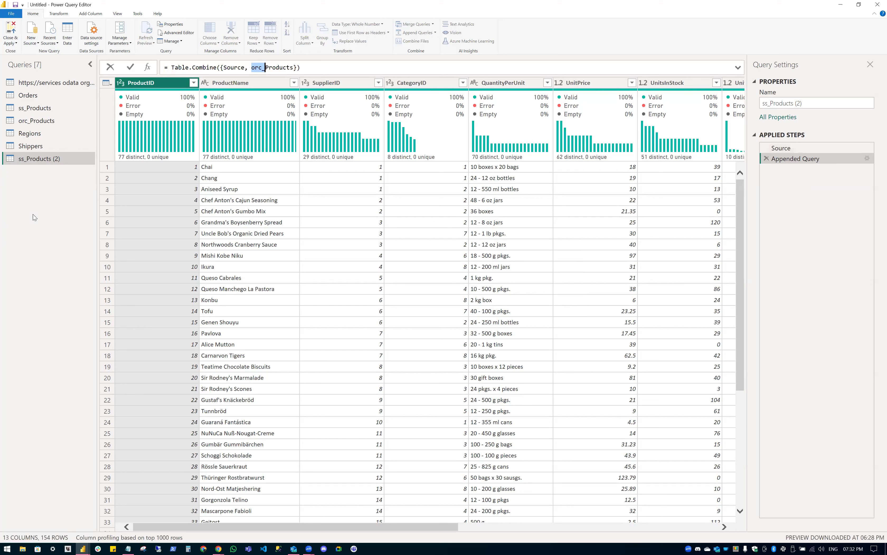
{"action": "left_click", "coordinate": [33, 214]}
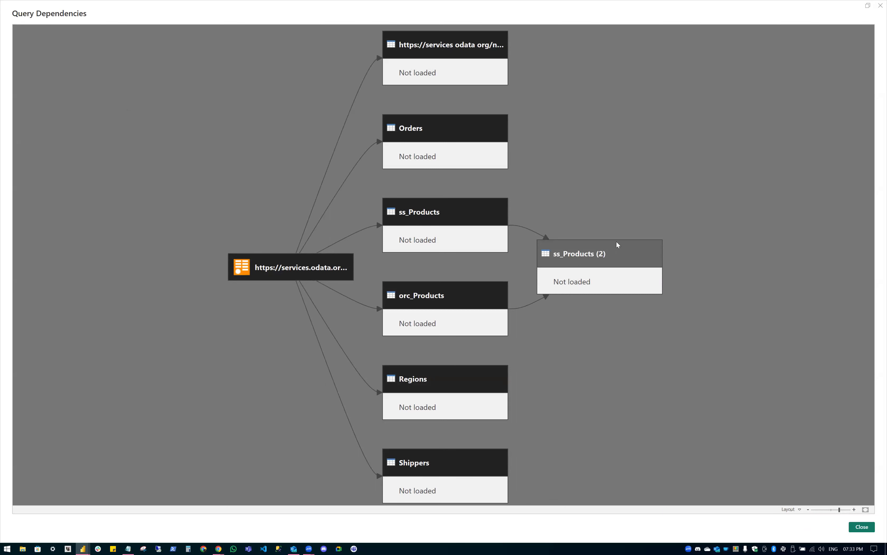
Highlight ss_Products (2)'s source queries in the diagram, close it, and start renaming it Products.
{"action": "left_click", "coordinate": [601, 253]}
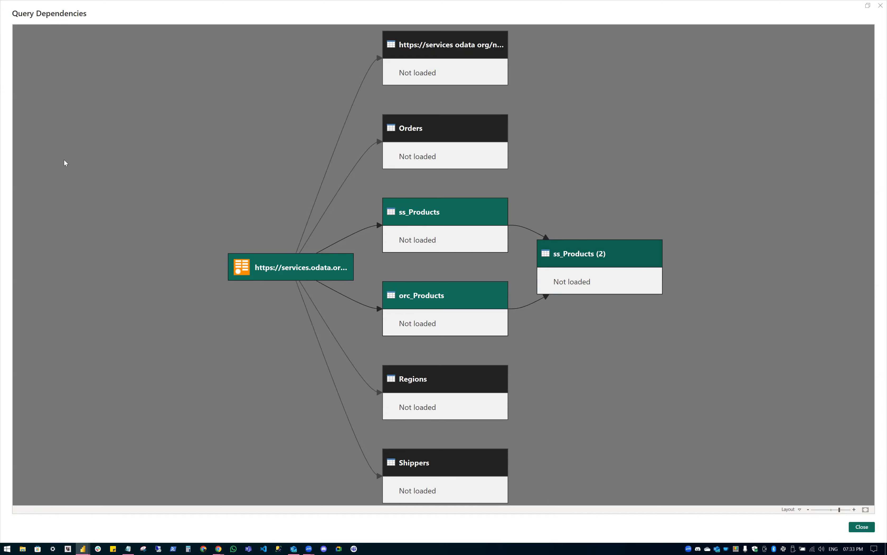
{"action": "key", "text": "Escape"}
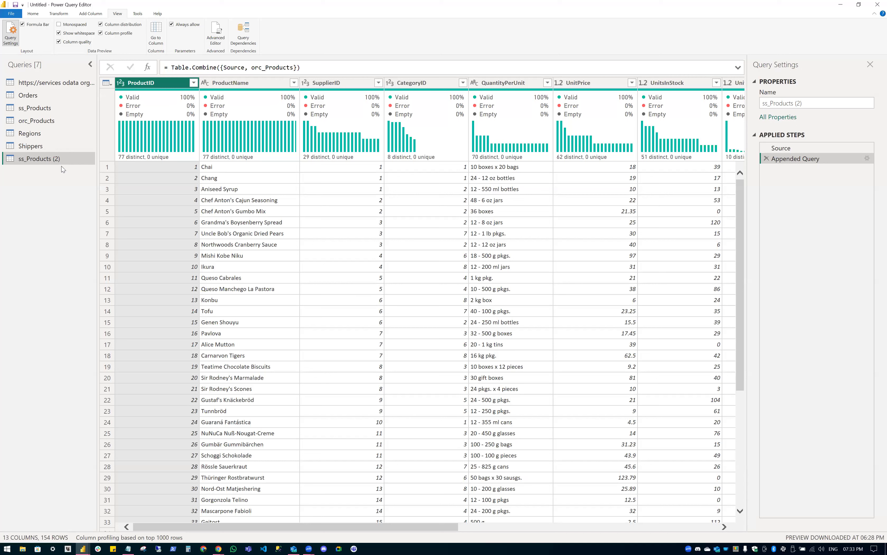
{"action": "key", "text": "F2"}
{"action": "type", "text": "Prod"}
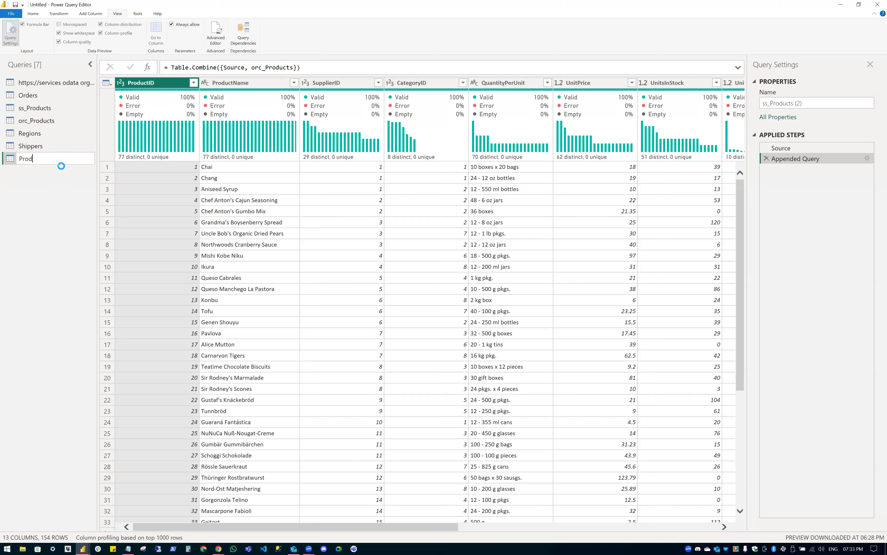
{"action": "type", "text": "ucts"}
Confirm the name Products for the appended 154-row query.
{"action": "key", "text": "Return"}
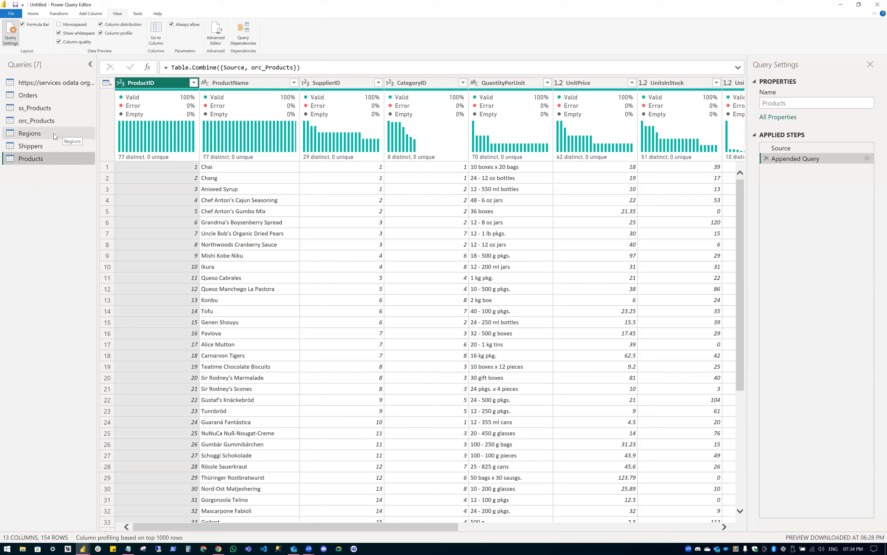
Open the ss_Products and orc_Products context menus to turn off Enable load.
{"action": "right_click", "coordinate": [33, 108]}
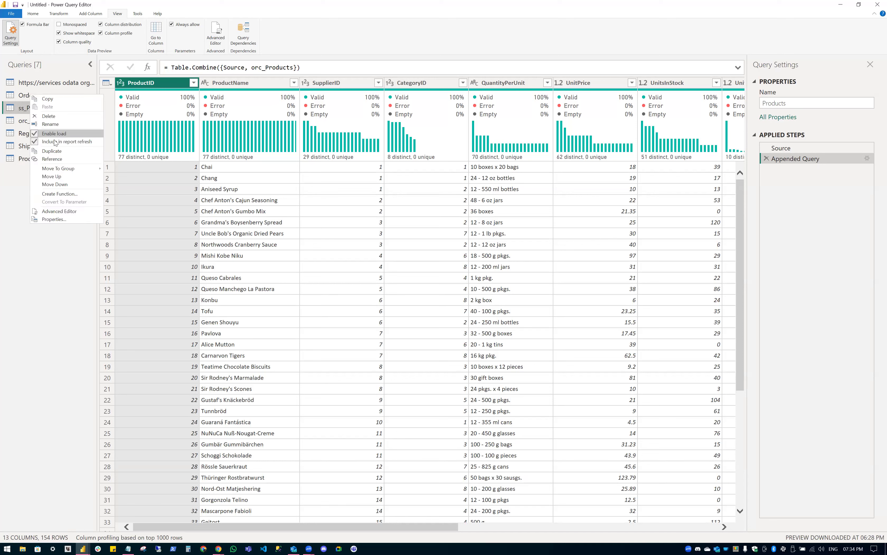
{"action": "right_click", "coordinate": [58, 119]}
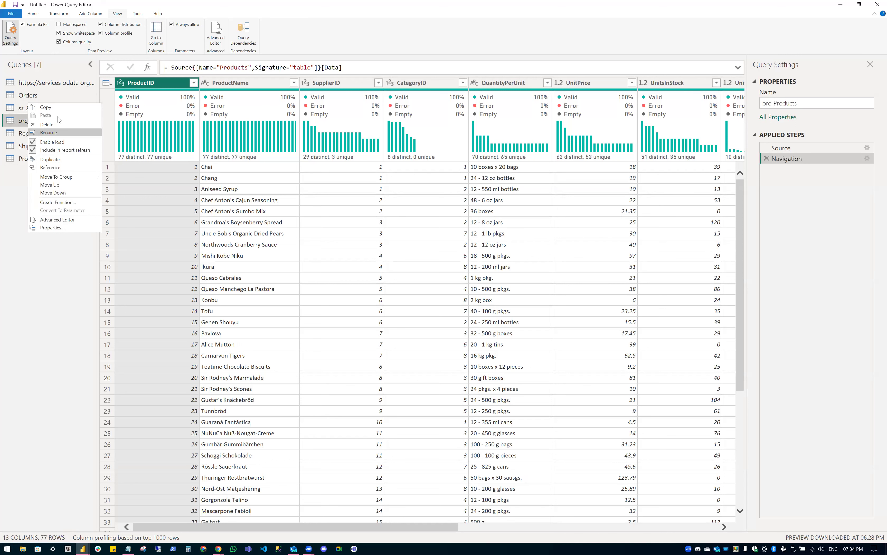
{"action": "key", "text": "Escape"}
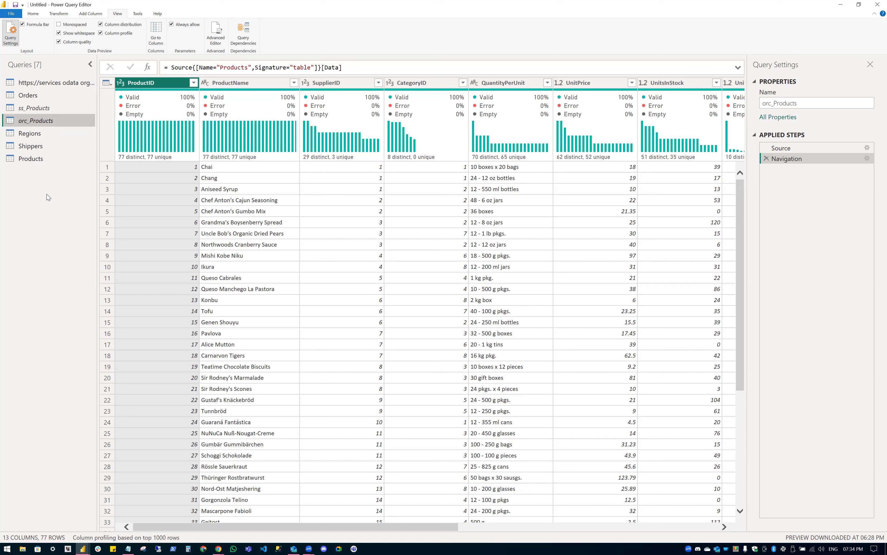
Add a new Queries-pane group called 'Disable Load / Helper Queries' and confirm it.
{"action": "right_click", "coordinate": [29, 179]}
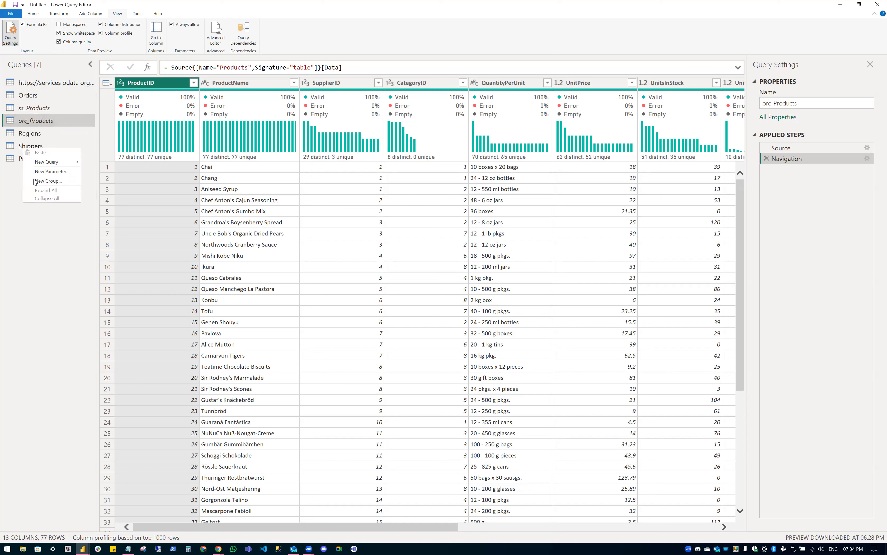
{"action": "left_click", "coordinate": [50, 181]}
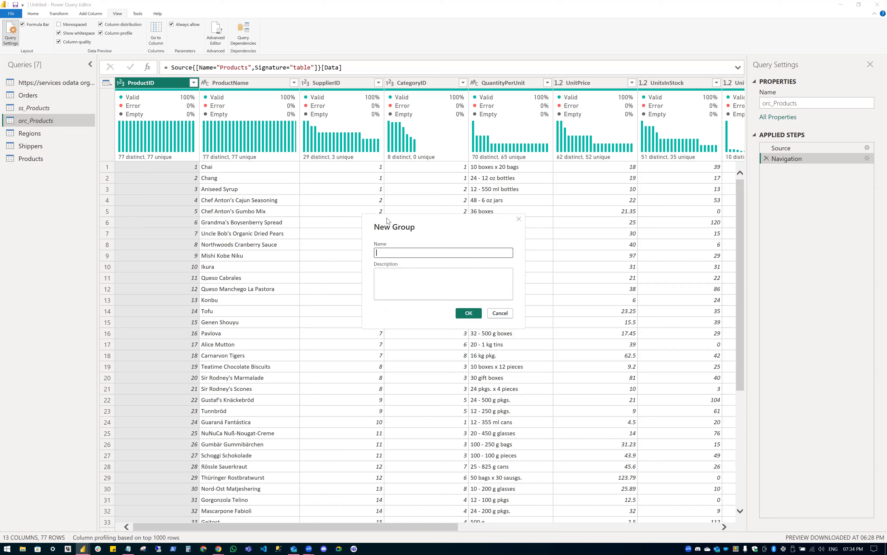
{"action": "type", "text": "Disable Load /"}
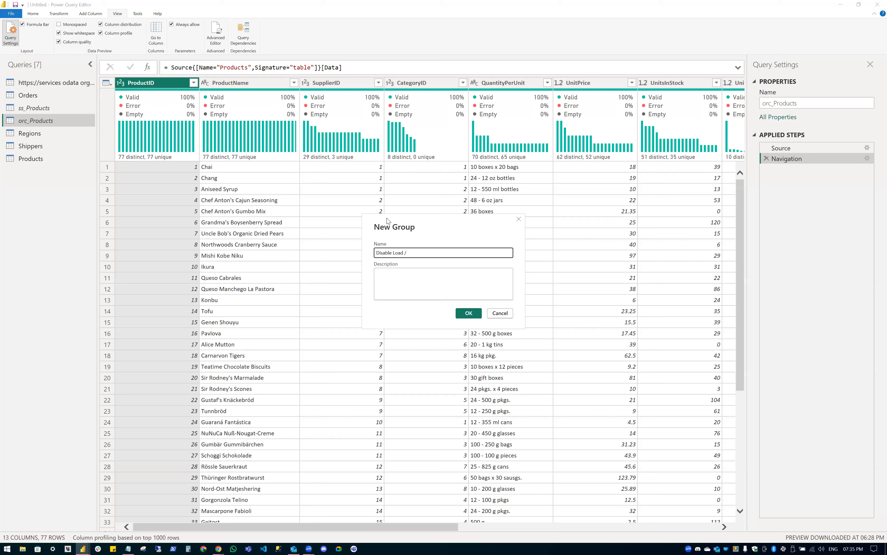
{"action": "type", "text": "Helper Queries"}
{"action": "left_click", "coordinate": [462, 283]}
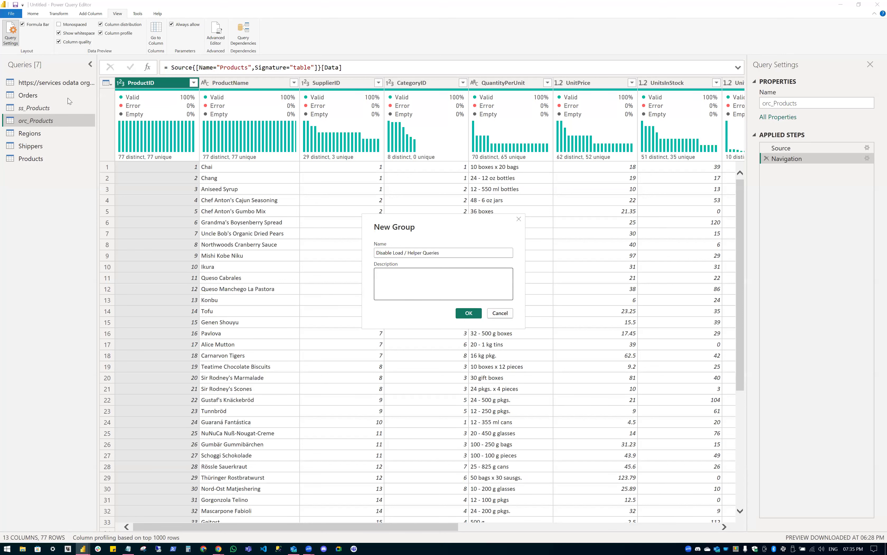
{"action": "key", "text": "Return"}
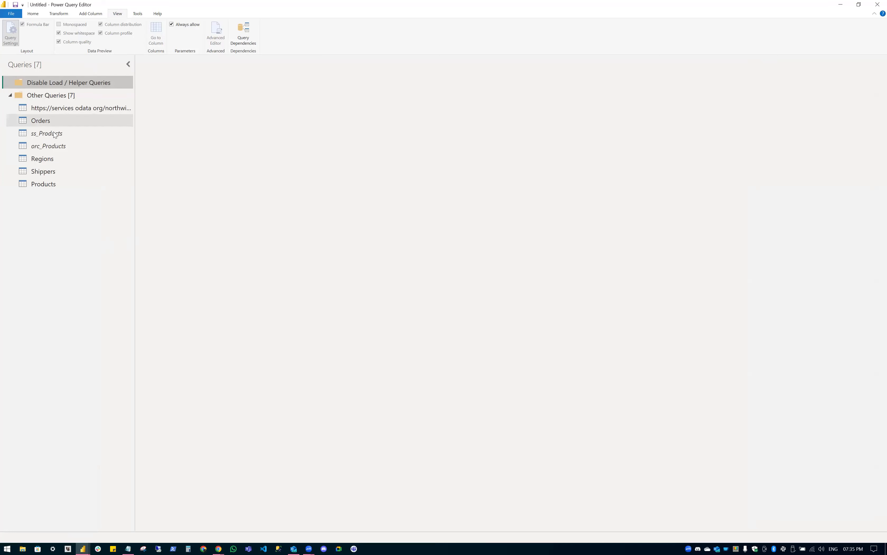
Drag ss_Products and orc_Products onto the Disable Load / Helper Queries folder.
{"action": "left_click_drag", "start_coordinate": [49, 136], "coordinate": [20, 70]}
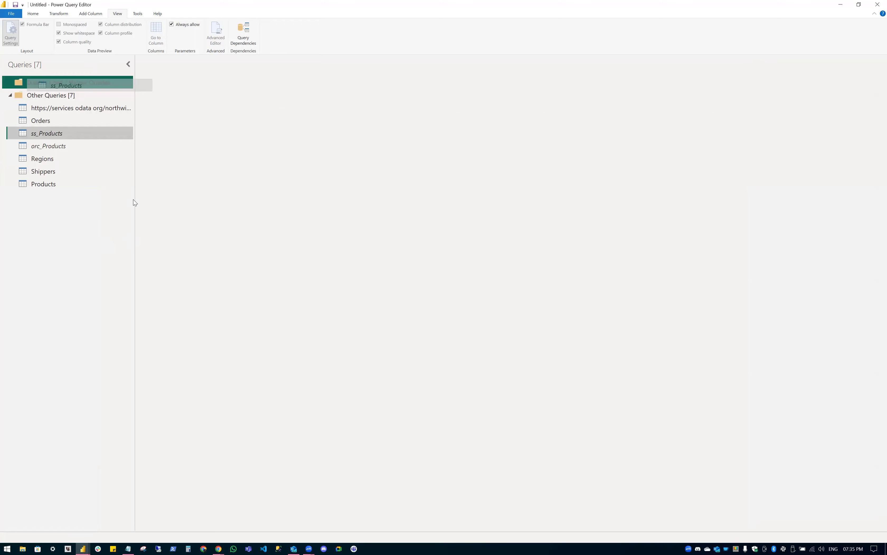
{"action": "left_click_drag", "start_coordinate": [133, 200], "coordinate": [43, 87]}
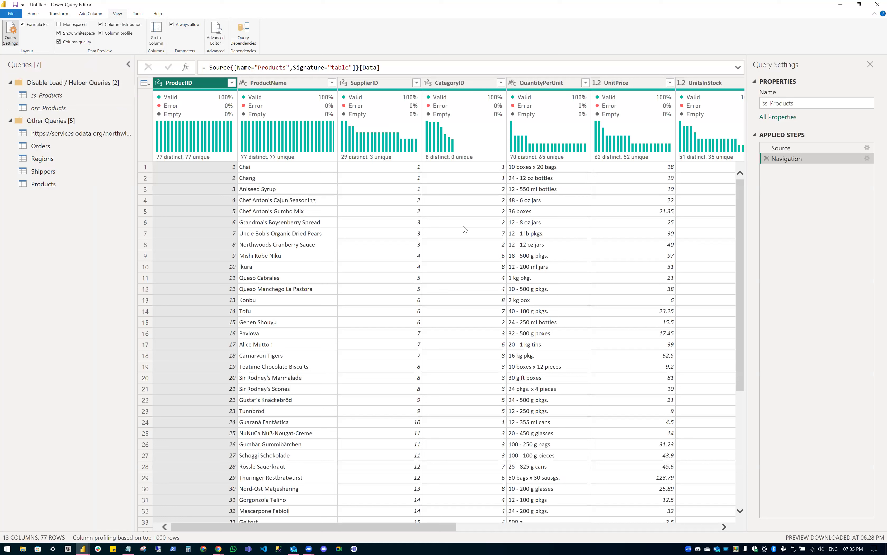
Finish the Fact group, then create a second group named Dimensions.
{"action": "type", "text": "F"}
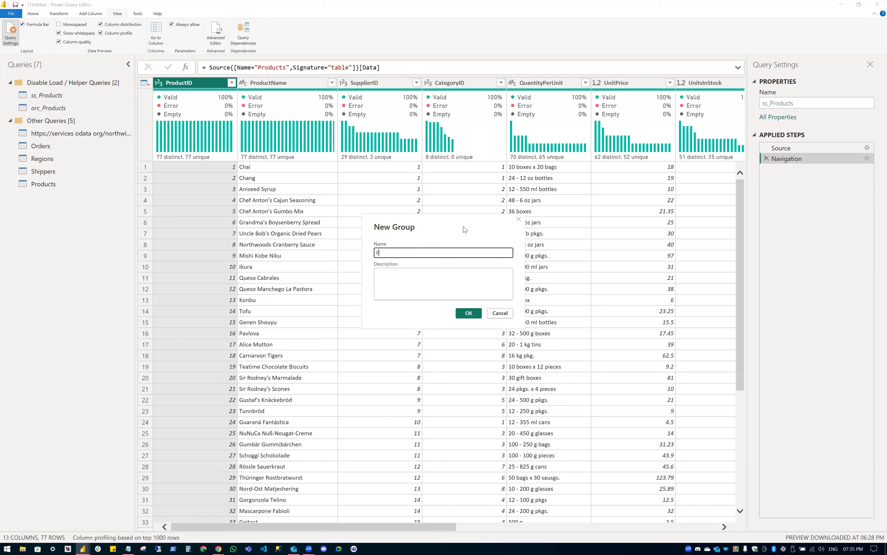
{"action": "type", "text": "act5"}
{"action": "key", "text": "Escape"}
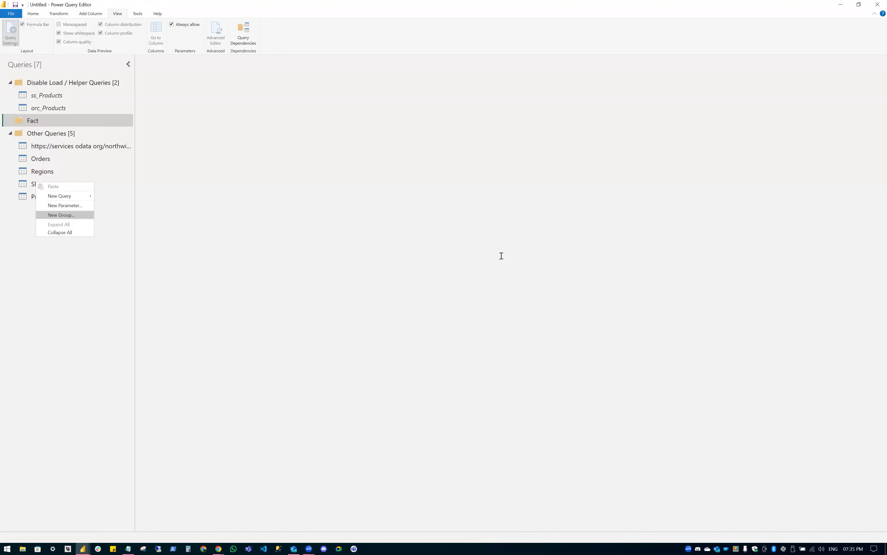
{"action": "key", "text": "Return"}
{"action": "type", "text": "k"}
{"action": "key", "text": "BackSpace"}
{"action": "type", "text": "Dimensions"}
{"action": "left_click", "coordinate": [462, 313]}
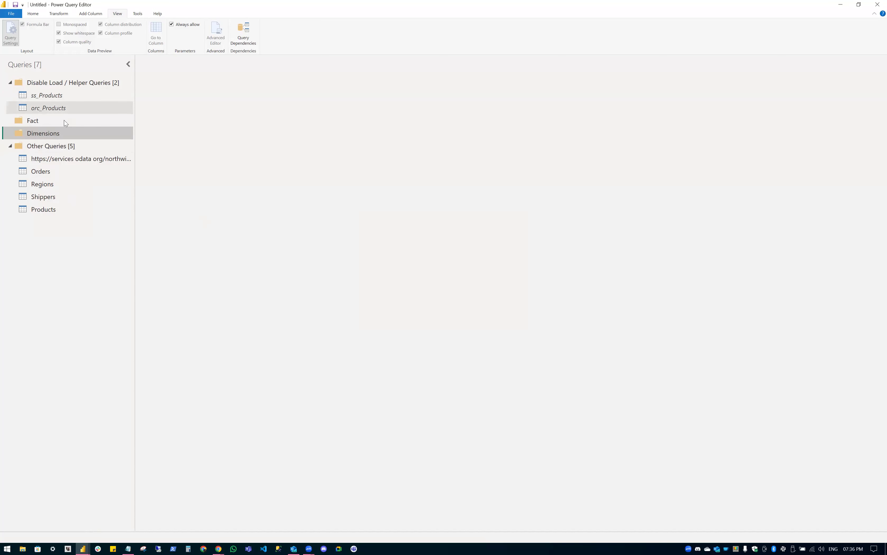
Drag Orders into the Fact group and Regions into the Dimensions group.
{"action": "left_click_drag", "start_coordinate": [47, 172], "coordinate": [64, 117]}
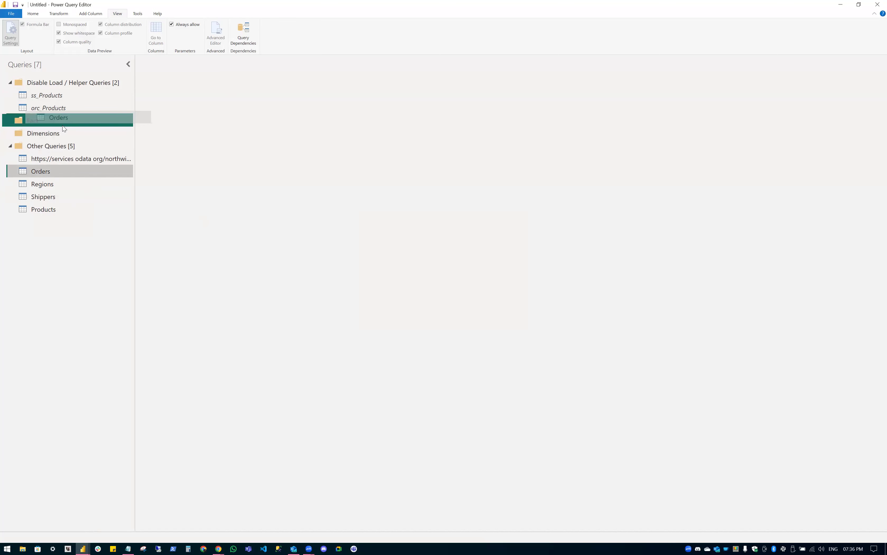
{"action": "left_click_drag", "start_coordinate": [61, 133], "coordinate": [60, 135]}
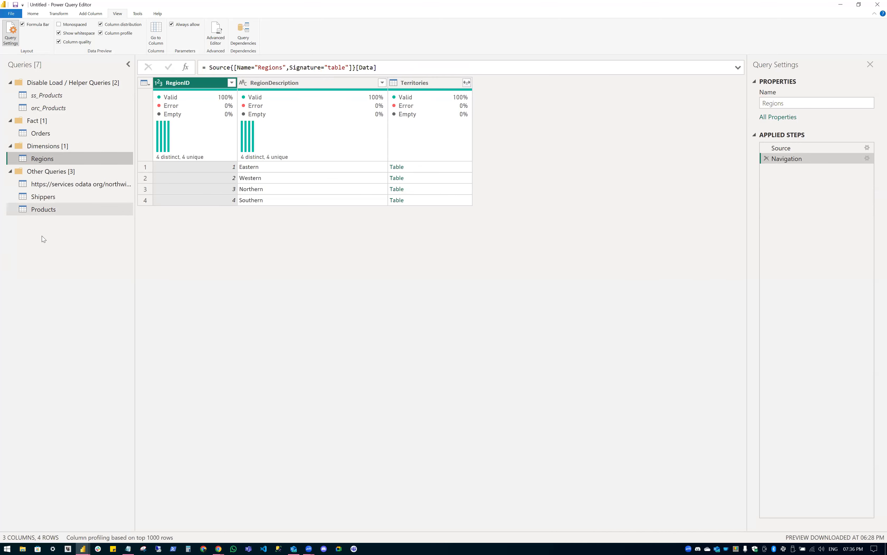
{"action": "left_click", "coordinate": [33, 14]}
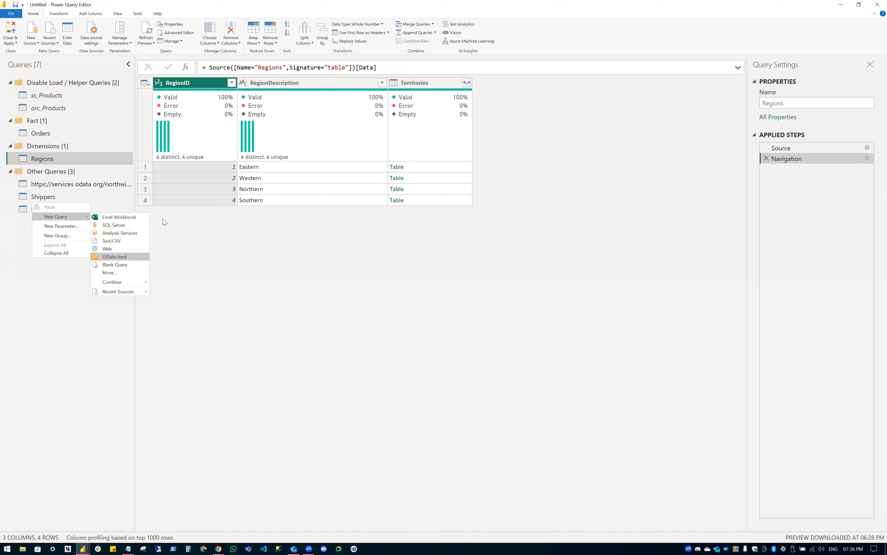
Add a blank query under Dimensions whose list holds a person's full name, 1 and a 2024-03 date.
{"action": "key", "text": "Down"}
{"action": "key", "text": "Return"}
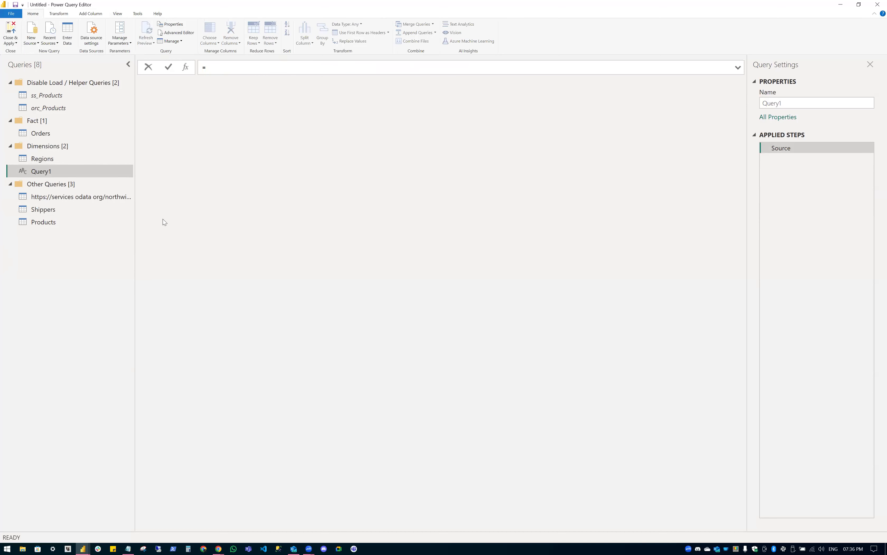
{"action": "type", "text": "{ \"\""}
{"action": "key", "text": "Left"}
{"action": "type", "text": "1,"}
{"action": "type", "text": " 202"}
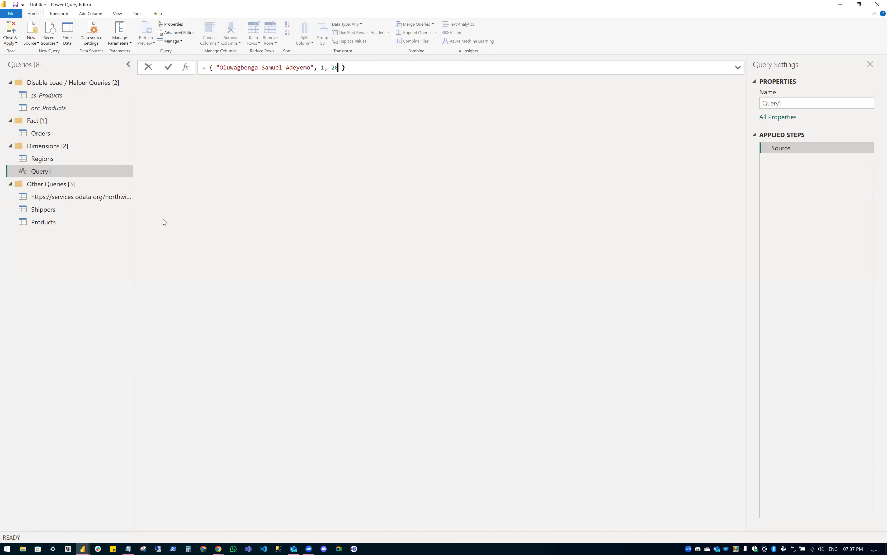
{"action": "type", "text": "4-03-2"}
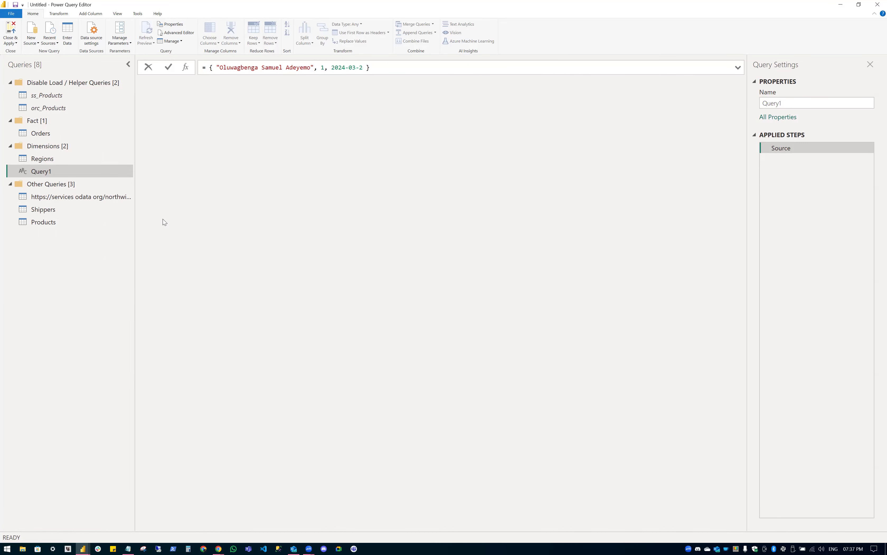
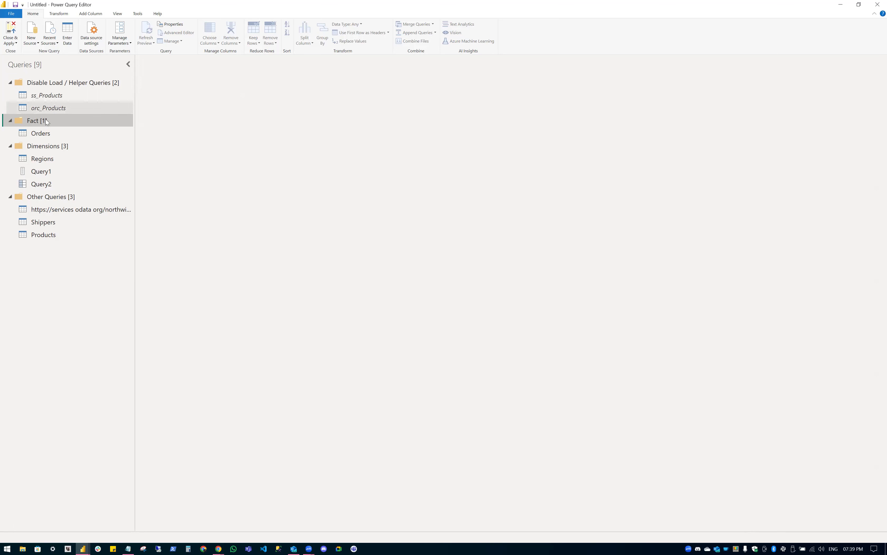
Select the Orders query in the Fact group to show its data preview and applied steps.
{"action": "mouse_move", "coordinate": [43, 122]}
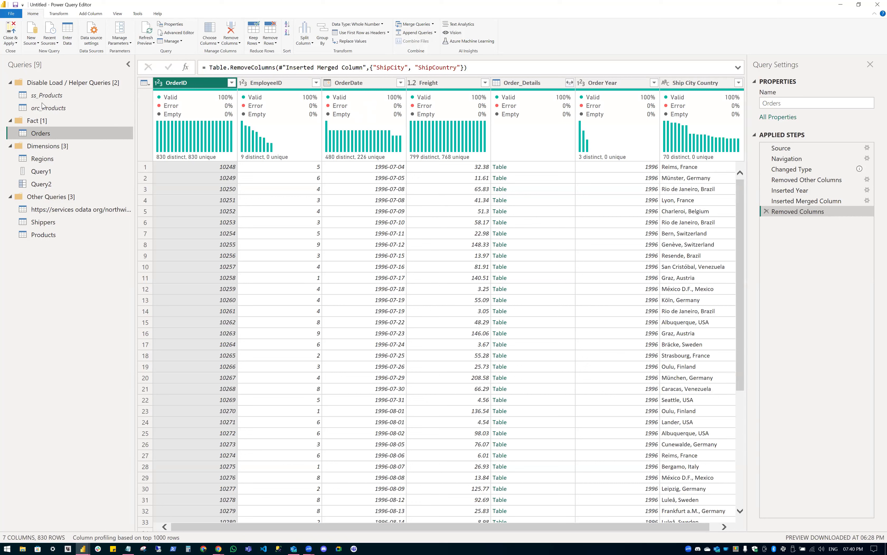
Bring up the global Regional Settings page of Power BI Desktop's Options.
{"action": "left_click", "coordinate": [159, 36]}
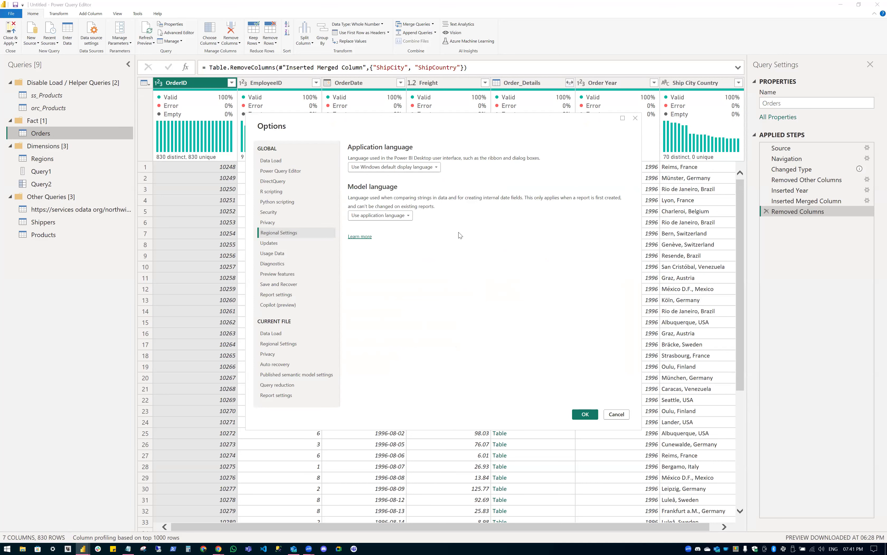
Move the Options window aside, then dismiss it without changing any settings.
{"action": "left_click_drag", "start_coordinate": [474, 130], "coordinate": [460, 236]}
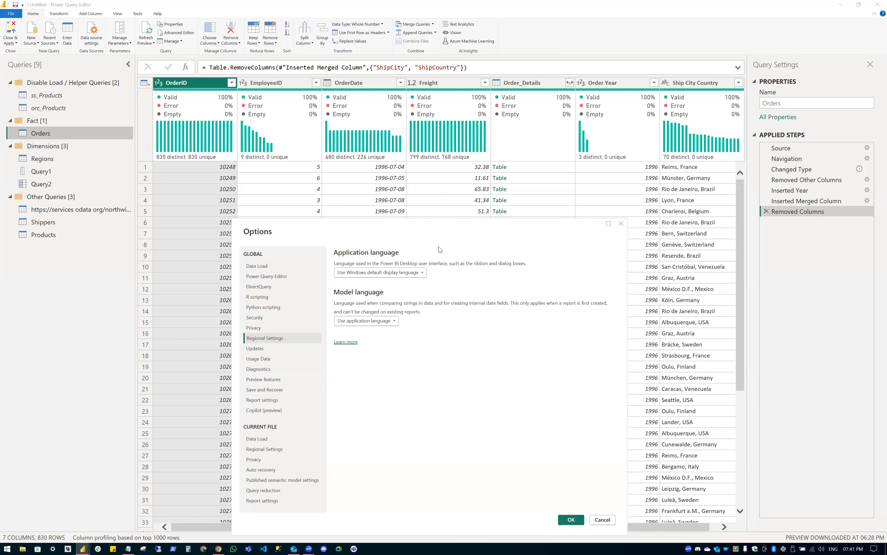
{"action": "key", "text": "Escape"}
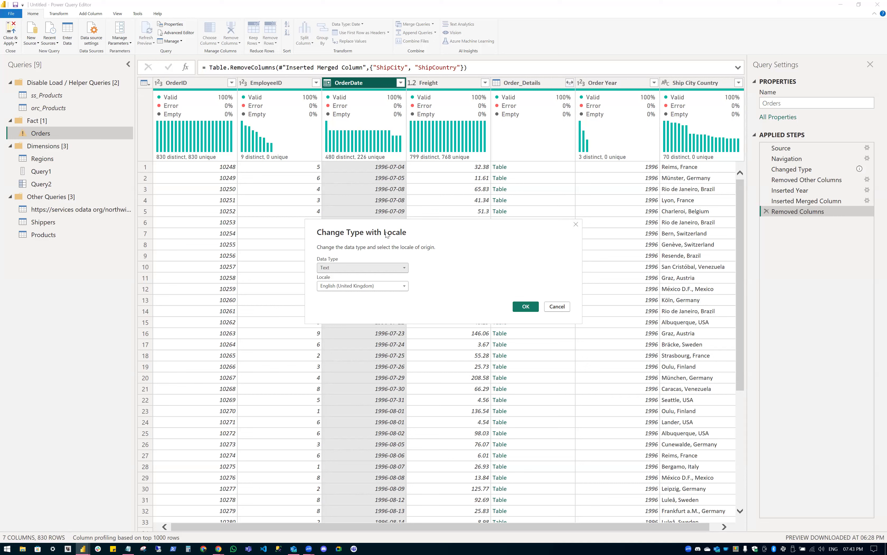
Convert OrderDate to the Date type interpreted with the en-US locale.
{"action": "left_click_drag", "start_coordinate": [387, 234], "coordinate": [368, 197]}
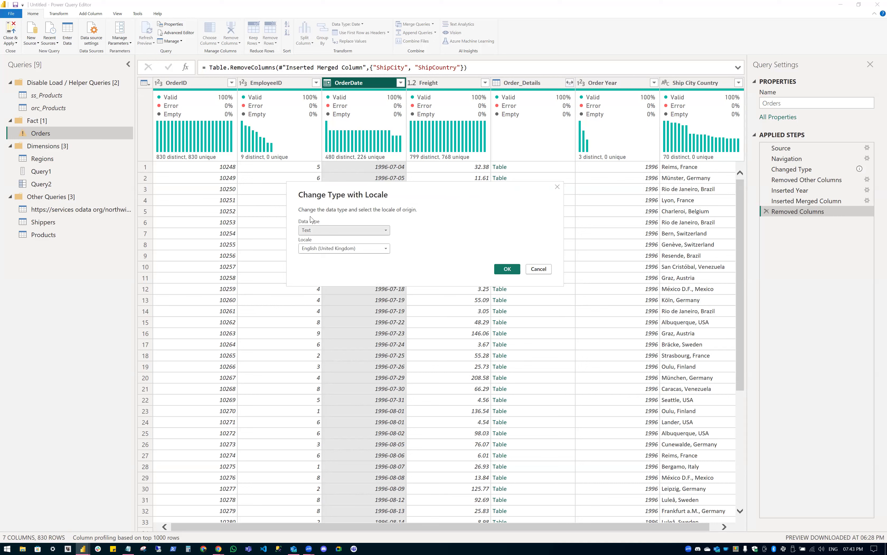
{"action": "left_click", "coordinate": [332, 230]}
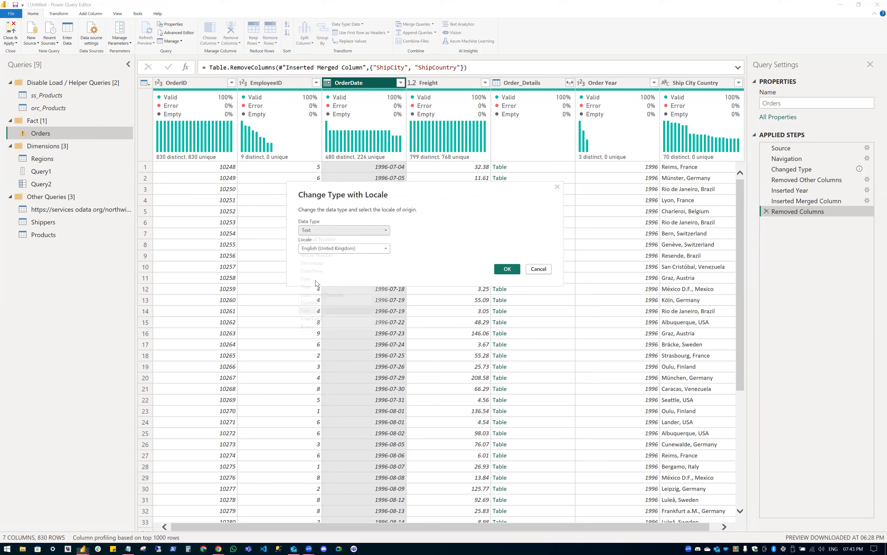
{"action": "left_click", "coordinate": [316, 280]}
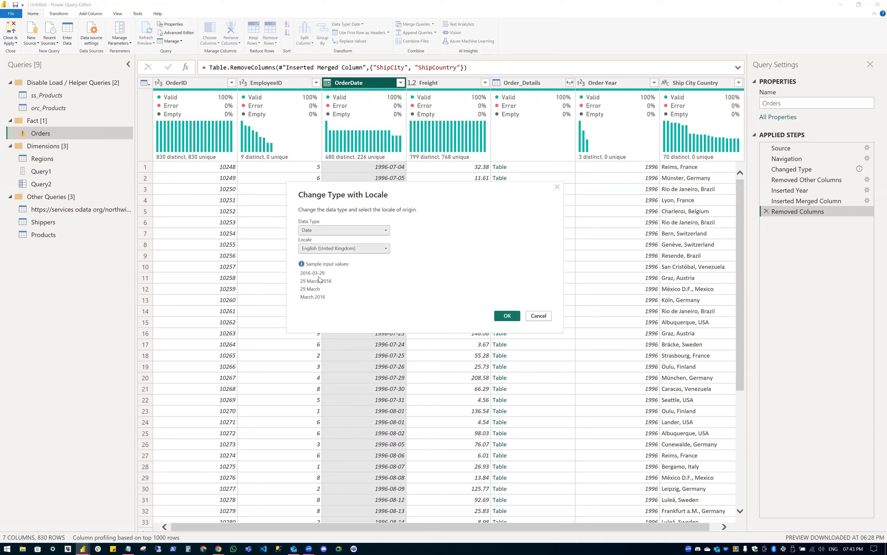
{"action": "left_click", "coordinate": [330, 248]}
{"action": "scroll", "coordinate": [374, 365], "scroll_direction": "down", "scroll_amount": 3}
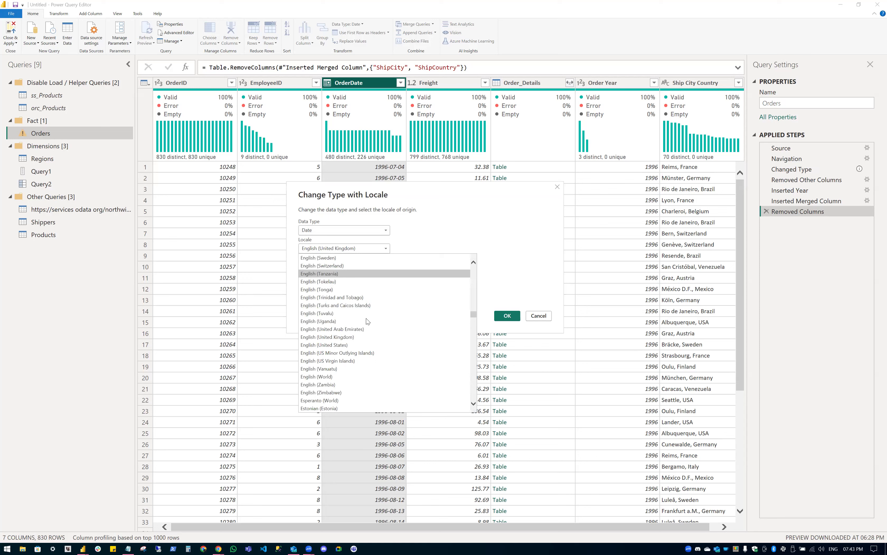
{"action": "scroll", "coordinate": [366, 319], "scroll_direction": "up", "scroll_amount": 2}
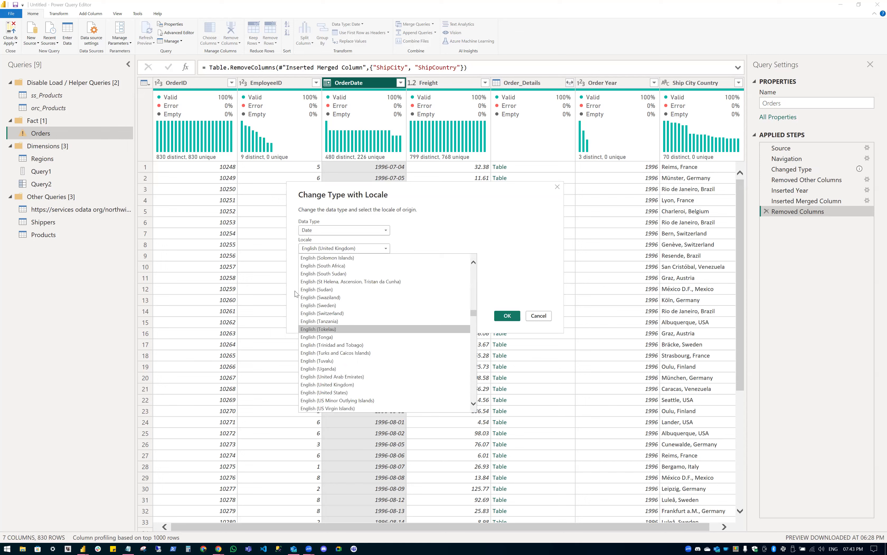
{"action": "key", "text": "Escape"}
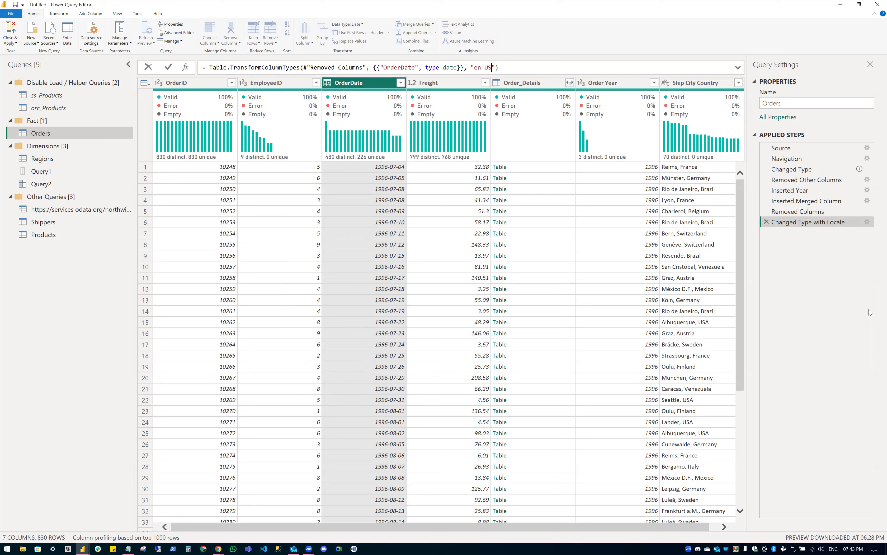
{"action": "key", "text": "Return"}
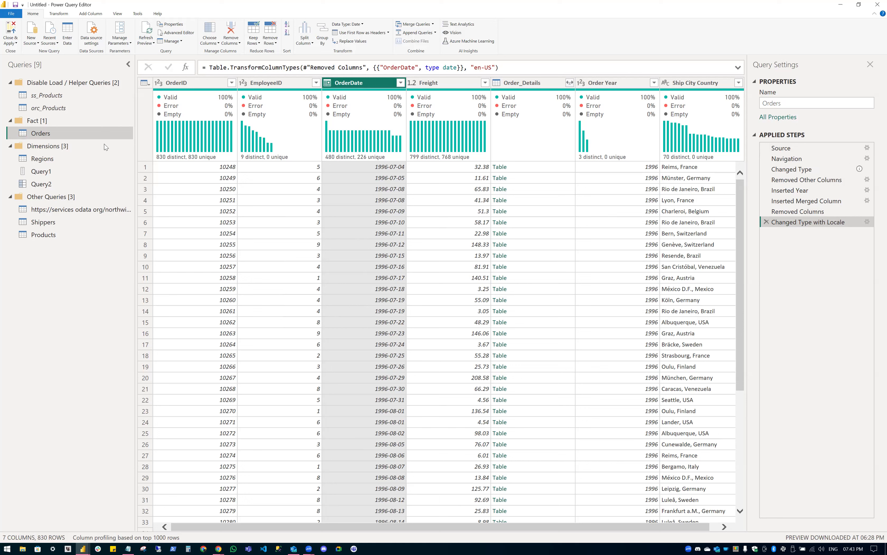
{"action": "right_click", "coordinate": [104, 133]}
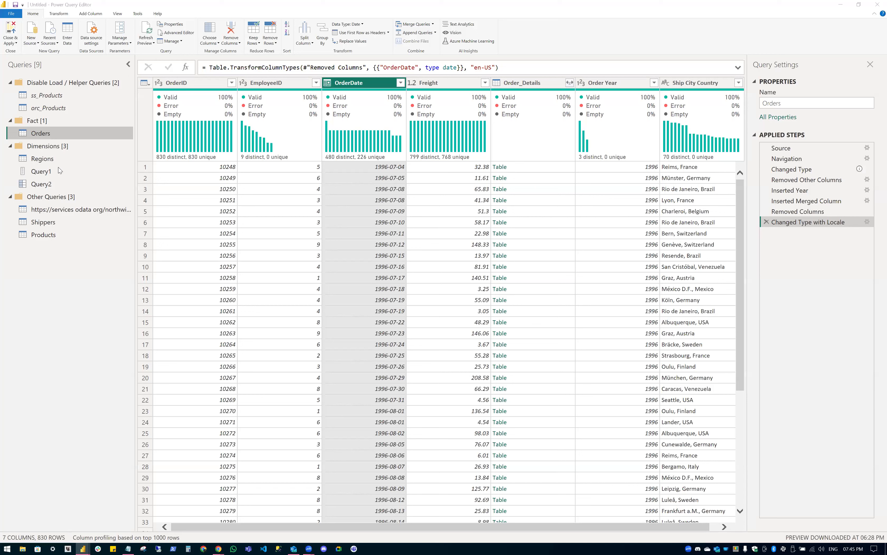
Give Query2 the new name myDictionary.
{"action": "right_click", "coordinate": [57, 184]}
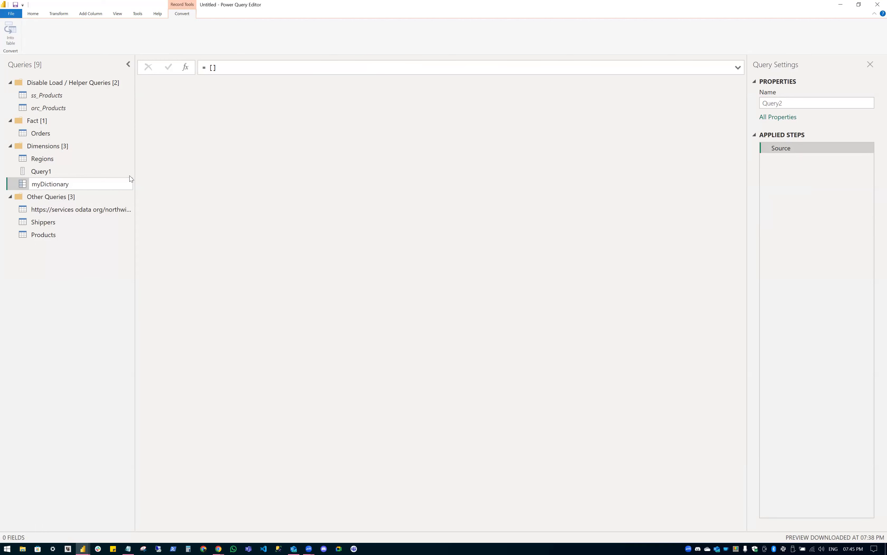
{"action": "key", "text": "Return"}
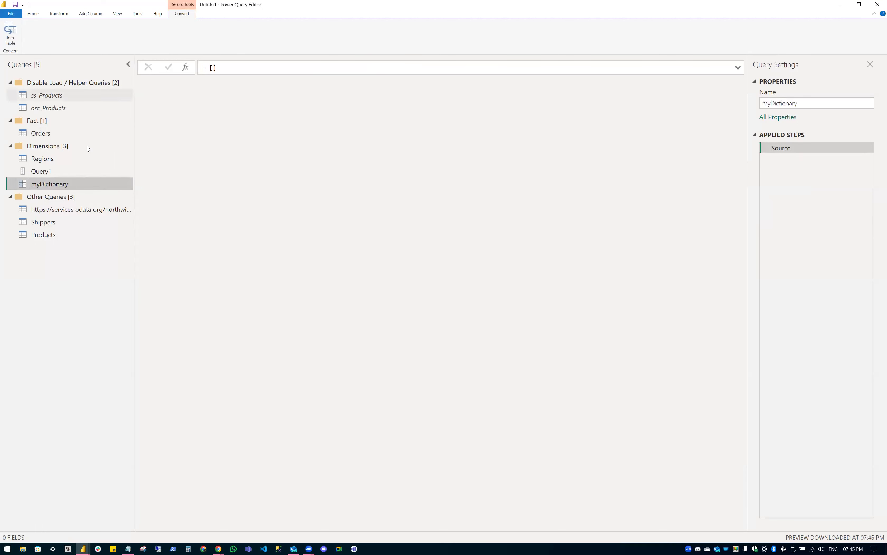
{"action": "right_click", "coordinate": [60, 183]}
In myDictionary's Advanced Editor, split the empty record and begin a test_account field.
{"action": "left_click", "coordinate": [87, 268]}
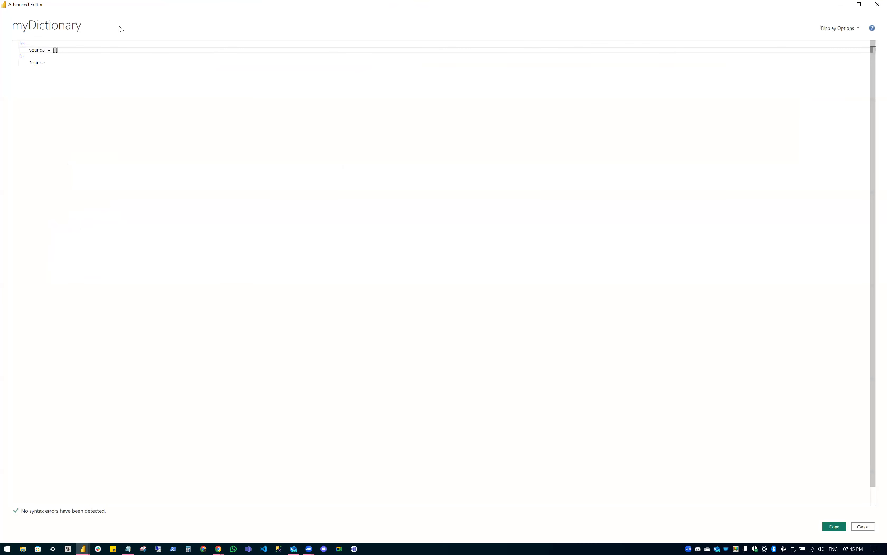
{"action": "key", "text": "Return"}
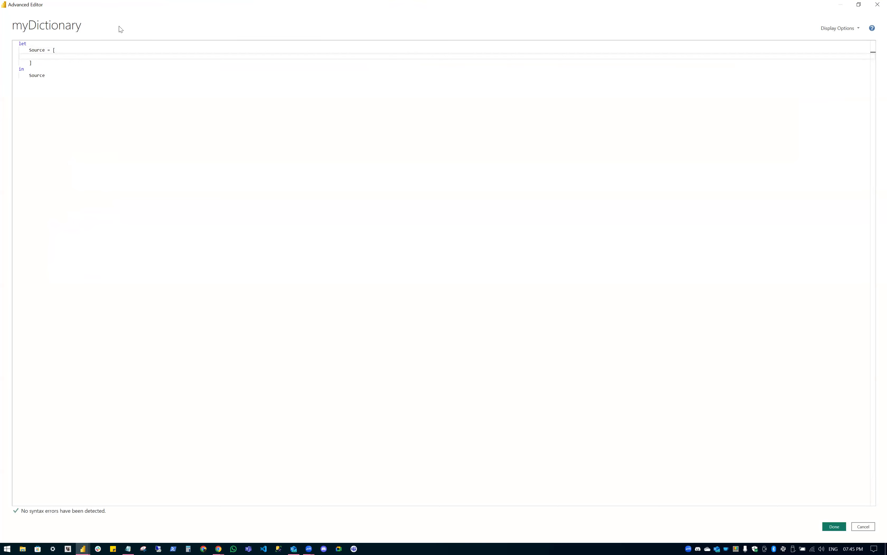
{"action": "type", "text": "test_account"}
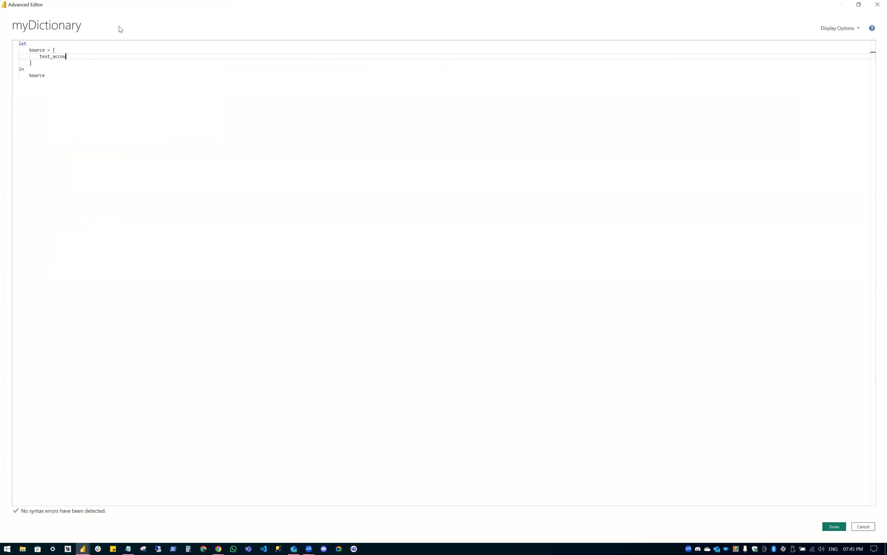
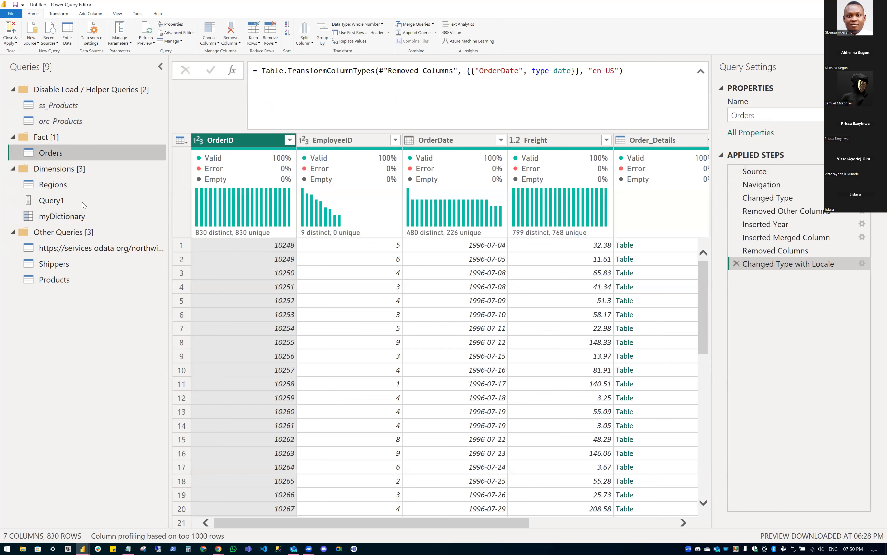
Append order IDs 10248 and 10249 after 78 in myDictionary's test_accounts list, then return to Orders.
{"action": "left_click", "coordinate": [75, 219]}
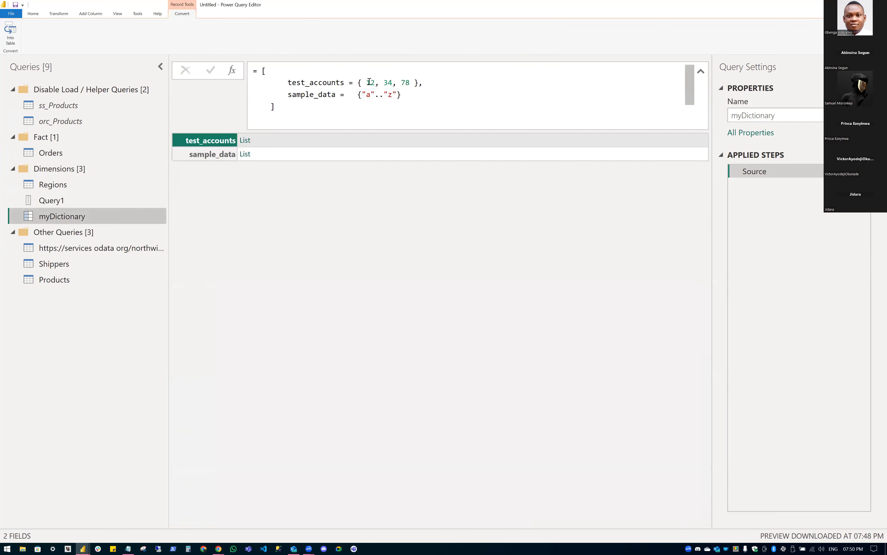
{"action": "left_click", "coordinate": [408, 82]}
{"action": "type", "text": ", 1023"}
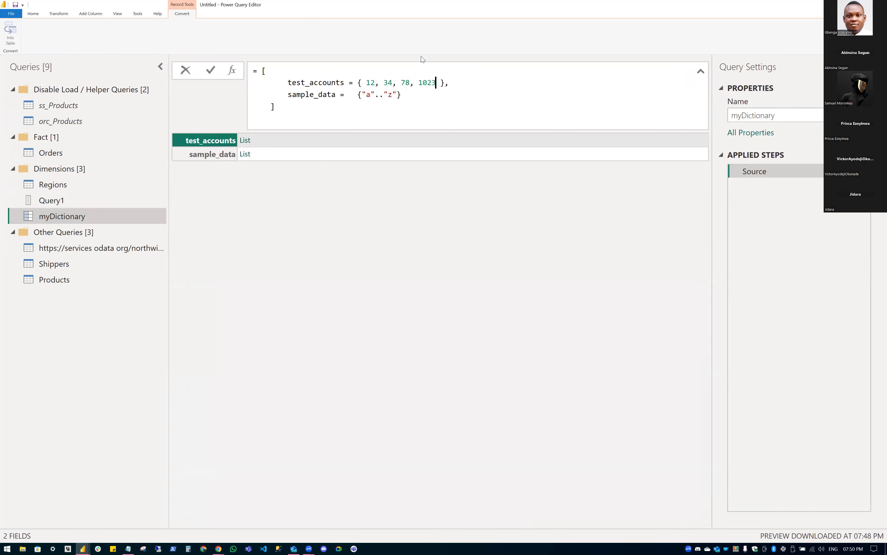
{"action": "type", "text": "8, 10249"}
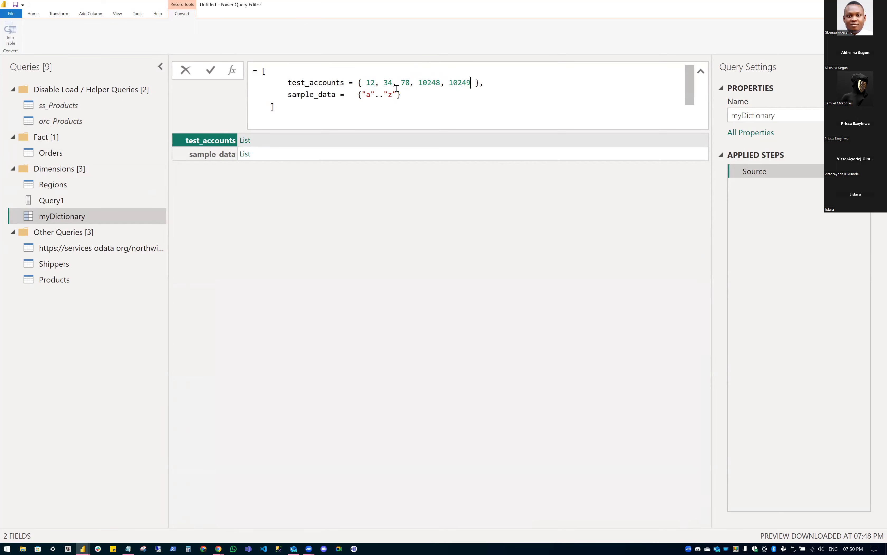
{"action": "key", "text": "Return"}
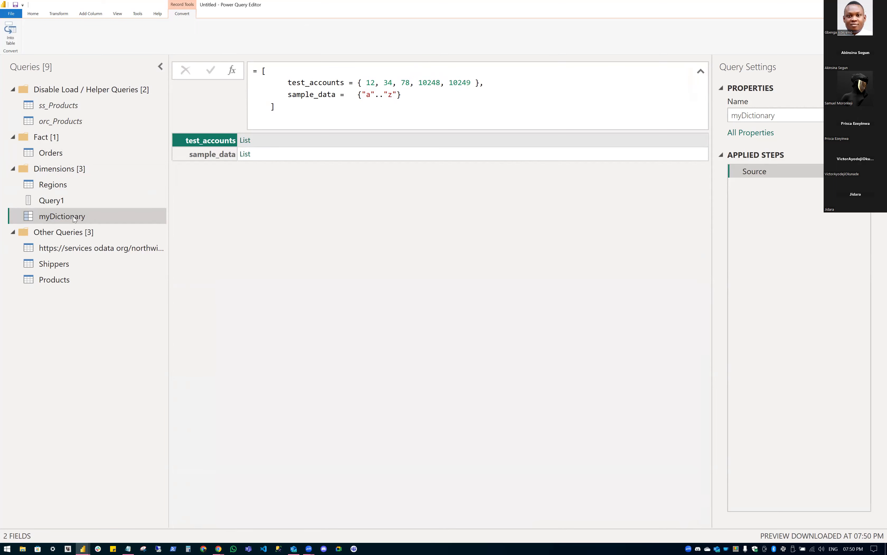
{"action": "left_click", "coordinate": [70, 151]}
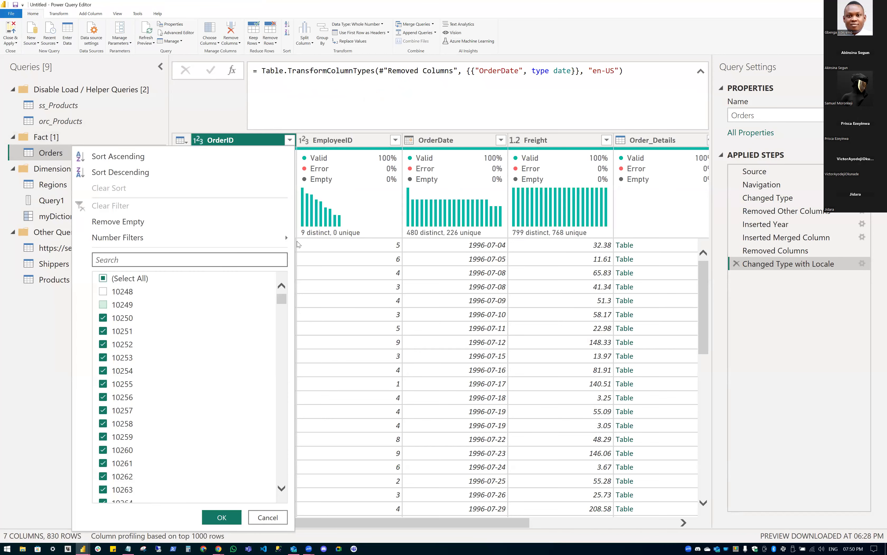
Close the OrderID filter dropdown without changing anything.
{"action": "left_click", "coordinate": [298, 241]}
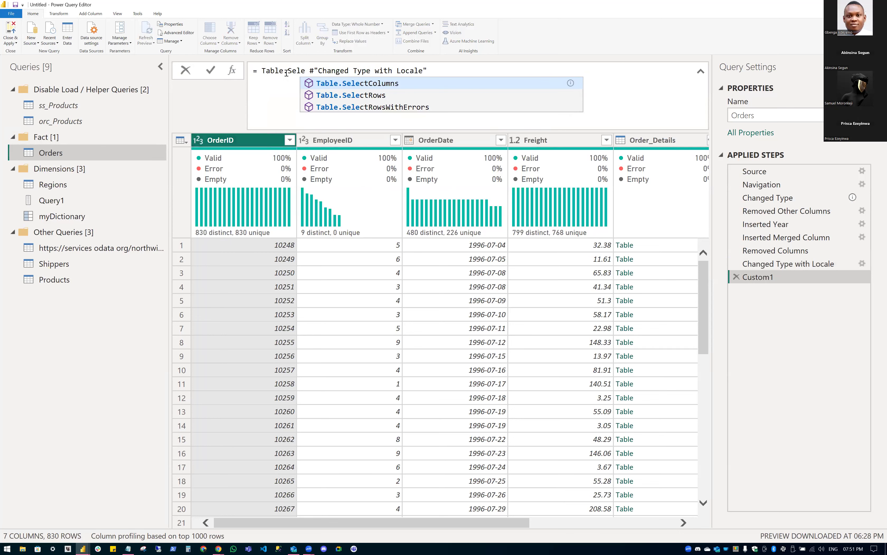
Begin Custom1 as Table.SelectRows(#"Changed Type with Locale", each not List…).
{"action": "key", "text": "Down"}
{"action": "key", "text": "Tab"}
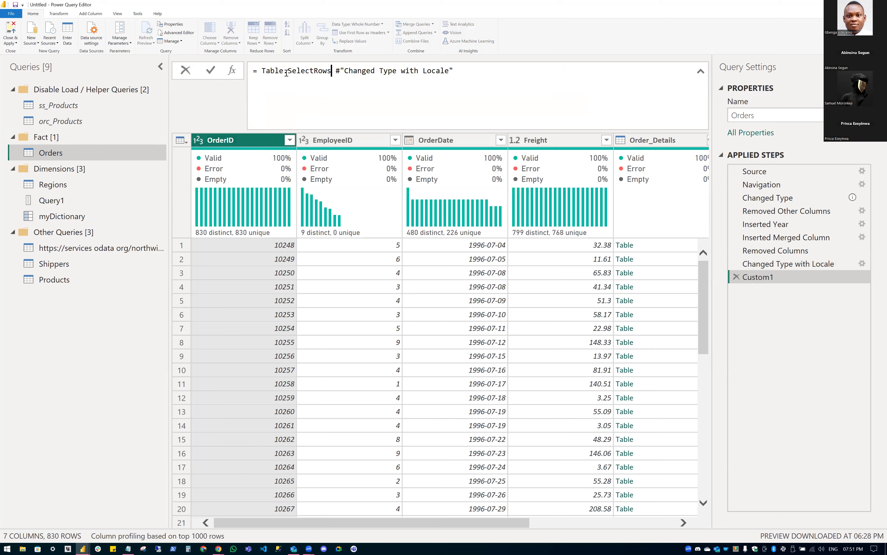
{"action": "type", "text": "("}
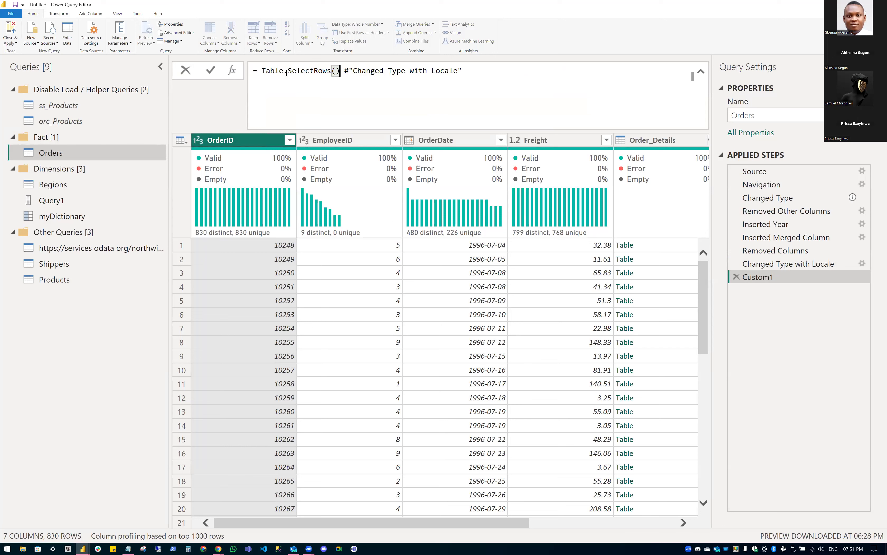
{"action": "key", "text": "Delete"}
{"action": "key", "text": "End"}
{"action": "type", "text": ", "}
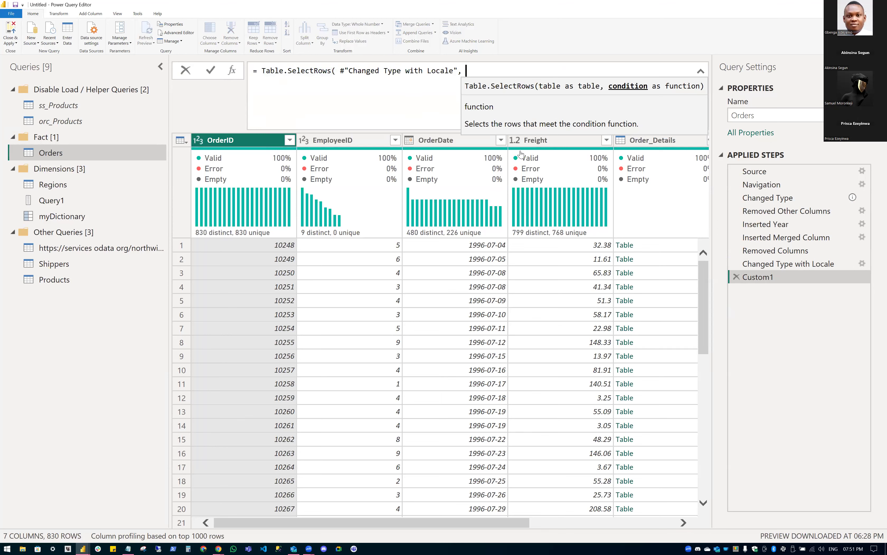
{"action": "type", "text": "e0ach"}
{"action": "key", "text": "BackSpace"}
{"action": "key", "text": "BackSpace"}
{"action": "key", "text": "BackSpace"}
{"action": "key", "text": "BackSpace"}
{"action": "key", "text": "BackSpace"}
{"action": "type", "text": "ach not "}
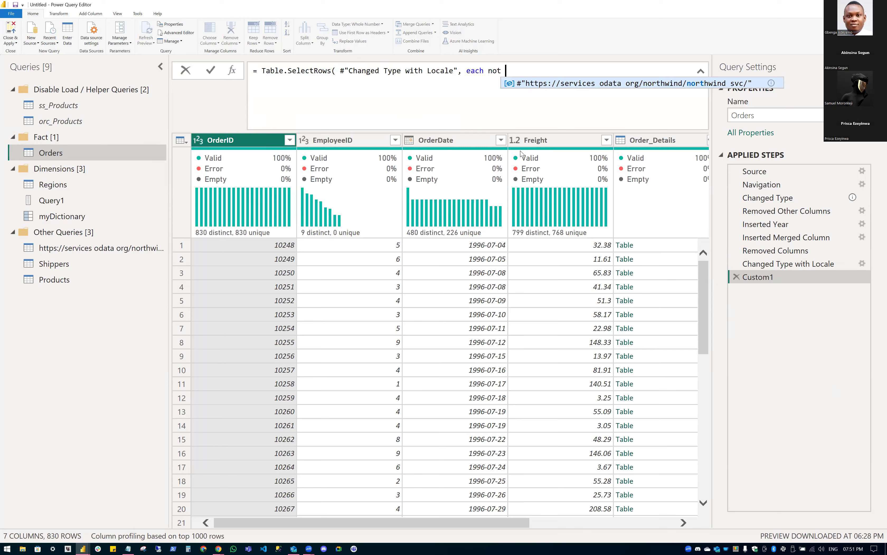
{"action": "type", "text": "List"}
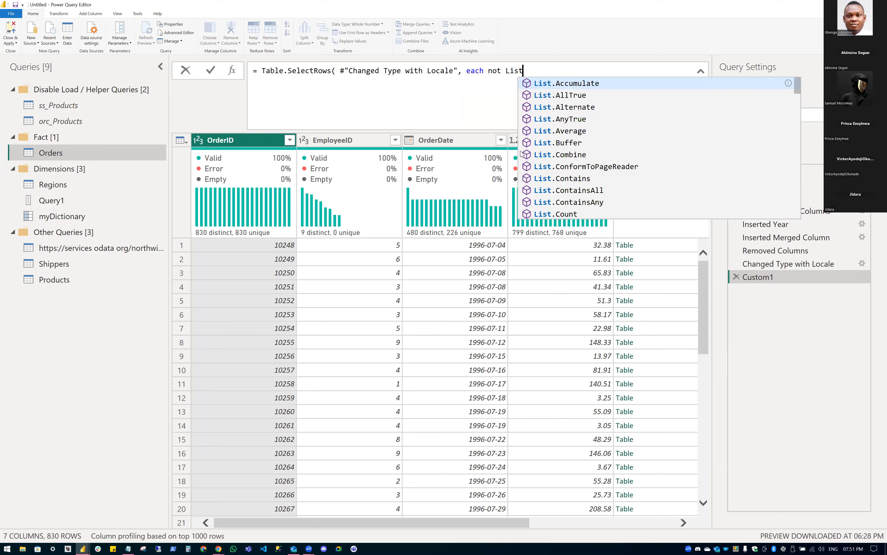
Finish with List.Contains(myDictionary[test_ids], [OrderID]) and commit, producing a field-not-found error.
{"action": "type", "text": ".Conta"}
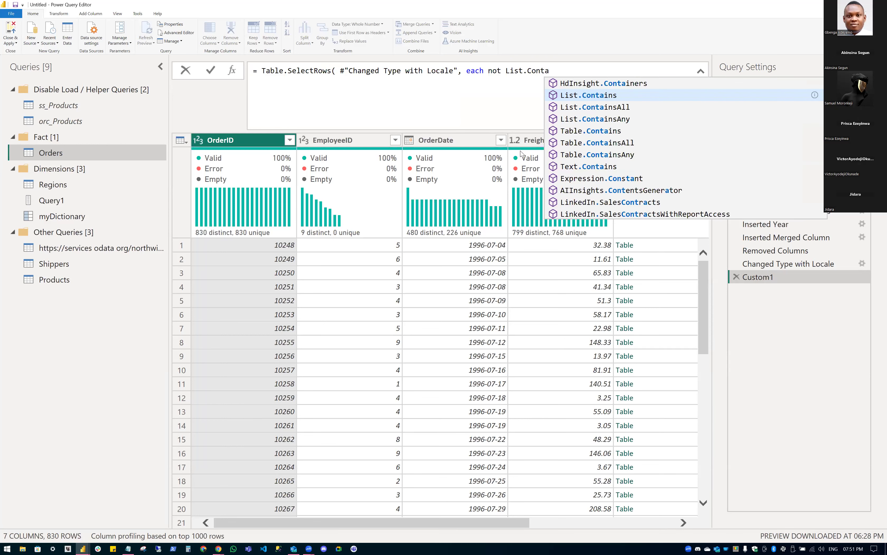
{"action": "key", "text": "Tab"}
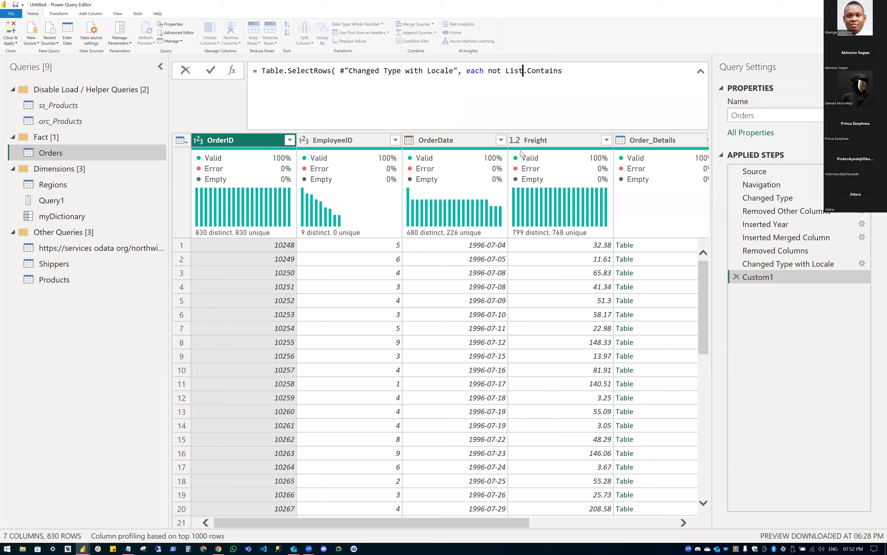
{"action": "key", "text": "Right"}
{"action": "key", "text": "Right"}
{"action": "key", "text": "Right"}
{"action": "key", "text": "Right"}
{"action": "key", "text": "Right"}
{"action": "key", "text": "Right"}
{"action": "key", "text": "Right"}
{"action": "key", "text": "Right"}
{"action": "key", "text": "Right"}
{"action": "type", "text": "("}
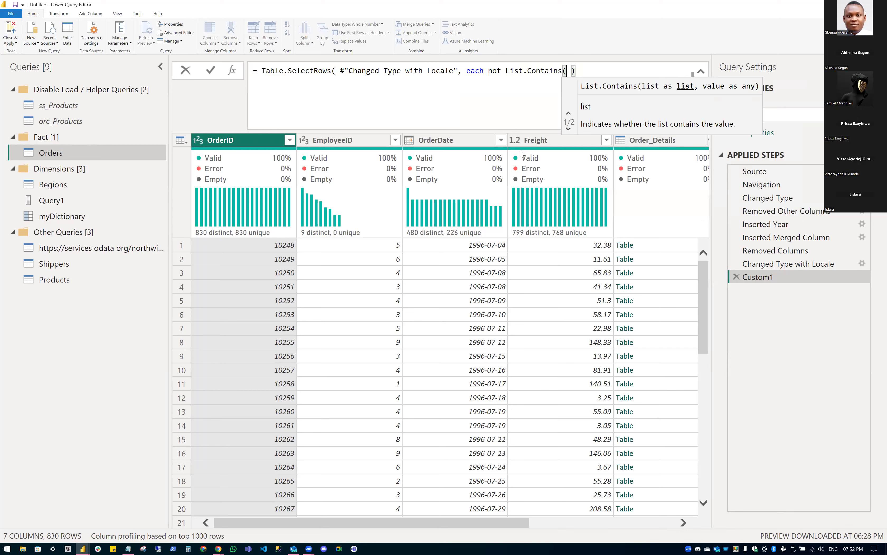
{"action": "type", "text": " myDictionary[test_ids]"}
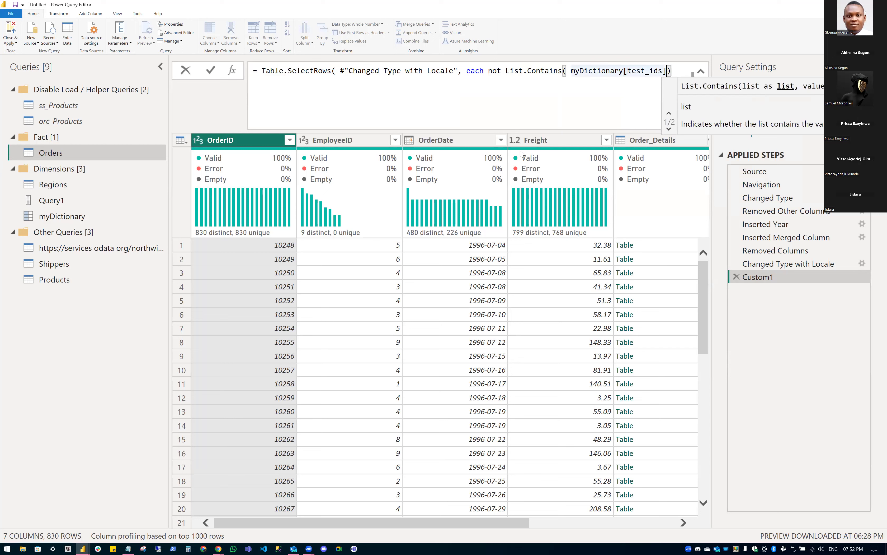
{"action": "type", "text": ", "}
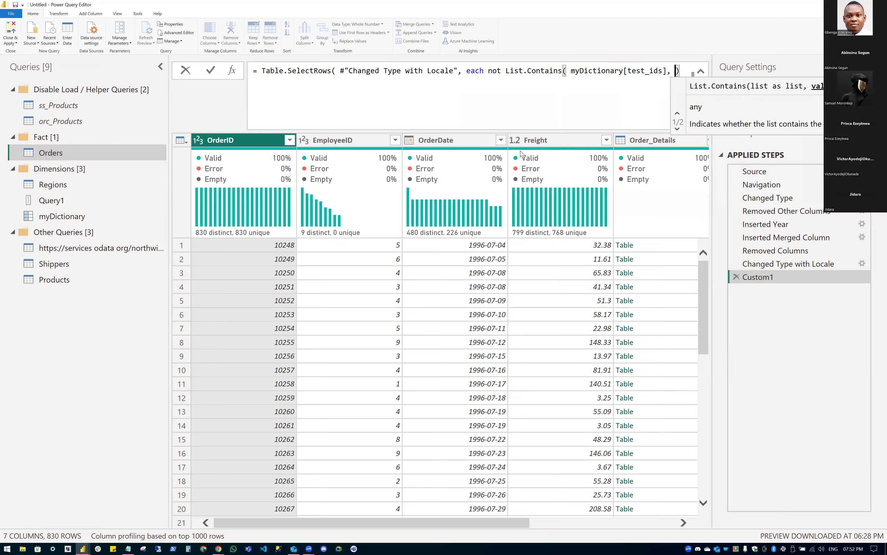
{"action": "type", "text": "[Order"}
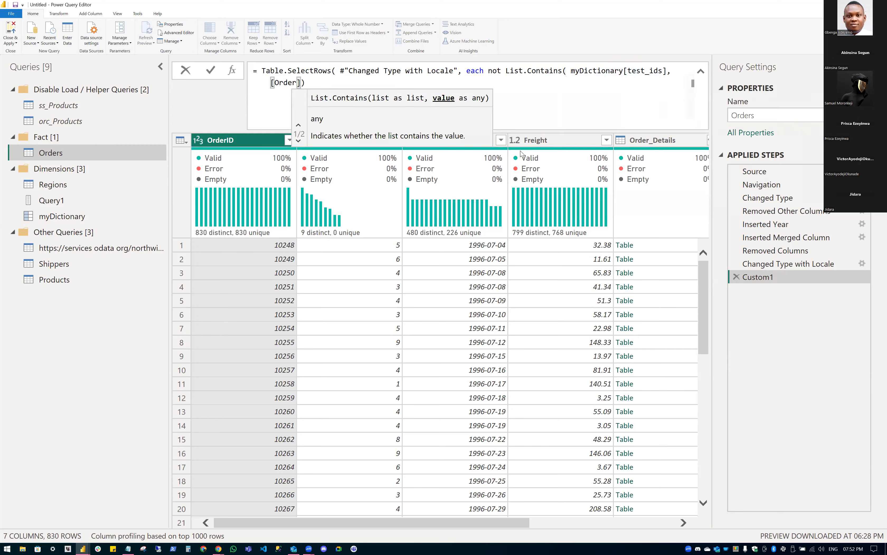
{"action": "type", "text": "ID"}
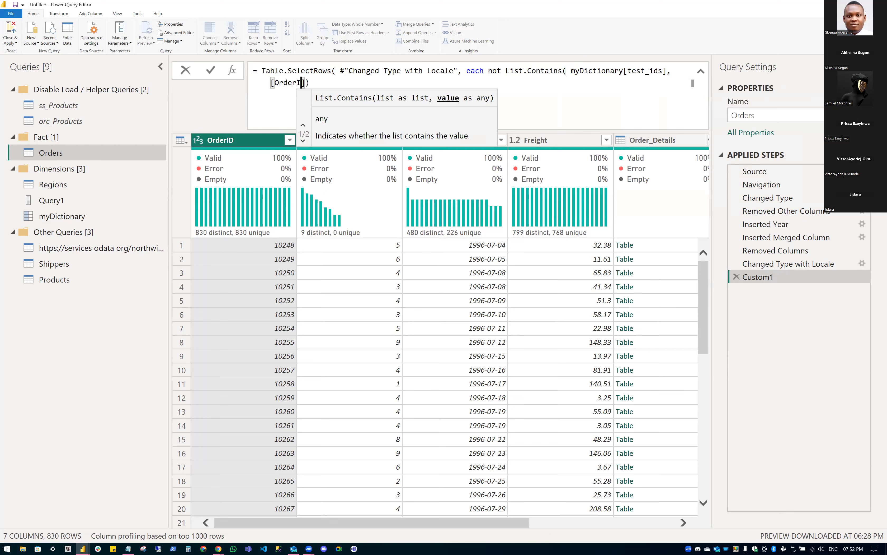
{"action": "type", "text": "D]) "}
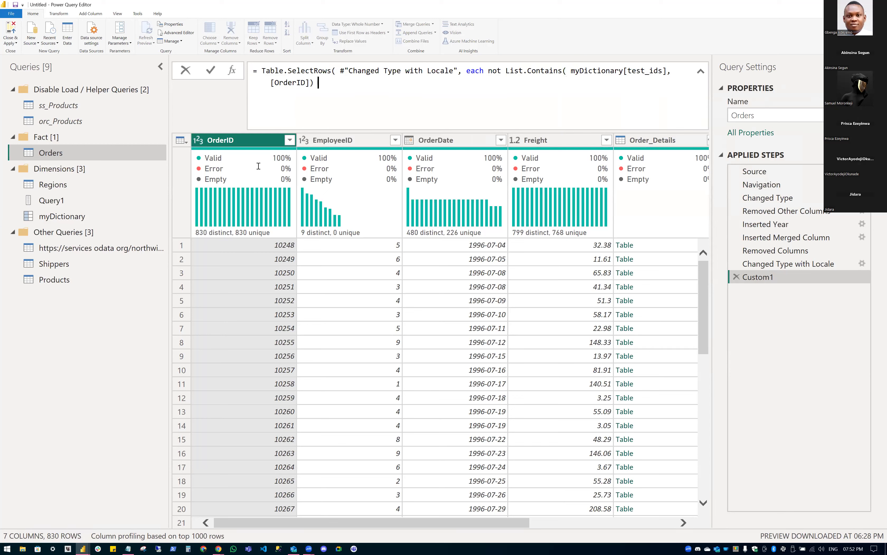
{"action": "type", "text": ")"}
{"action": "key", "text": "Return"}
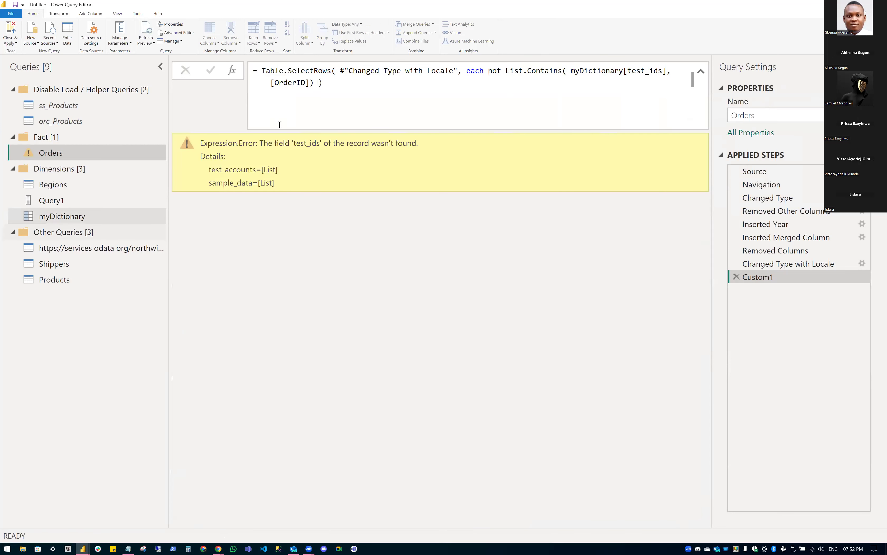
Replace test_ids with test_accounts in the Custom1 filter so Orders starts at 10250, then reopen myDictionary.
{"action": "double_click", "coordinate": [319, 82]}
{"action": "key", "text": "ctrl+c"}
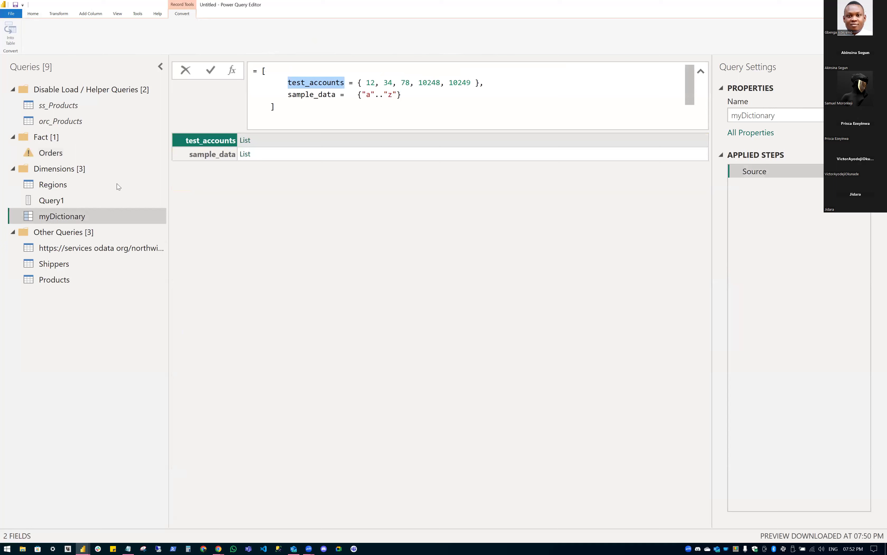
{"action": "left_click", "coordinate": [64, 153]}
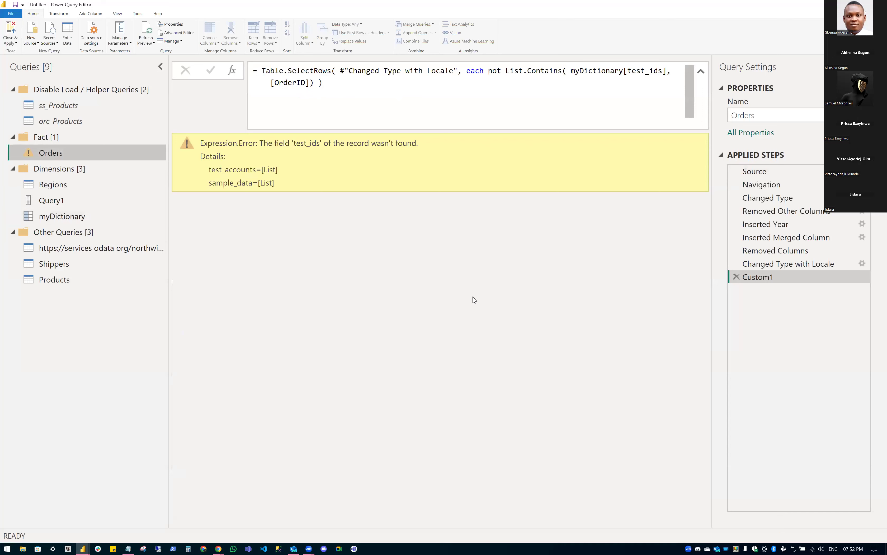
{"action": "double_click", "coordinate": [644, 71]}
{"action": "key", "text": "ctrl+v"}
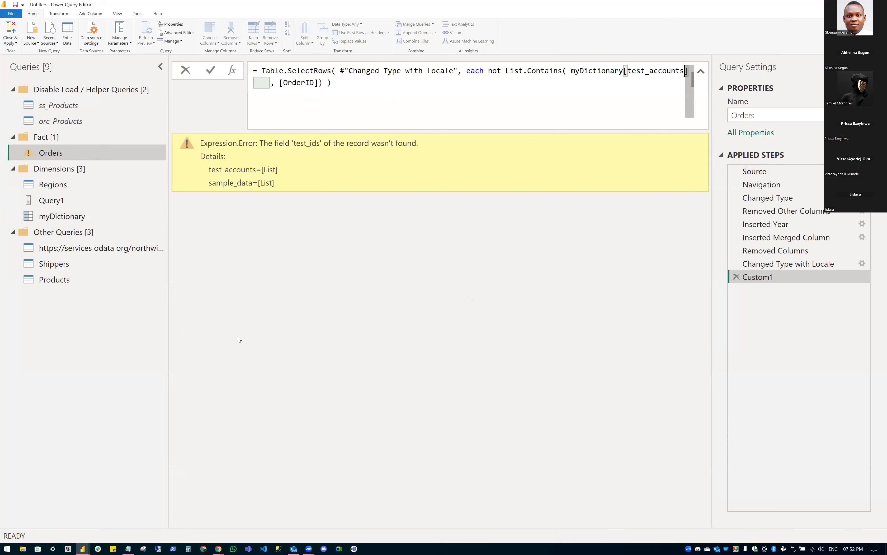
{"action": "key", "text": "Return"}
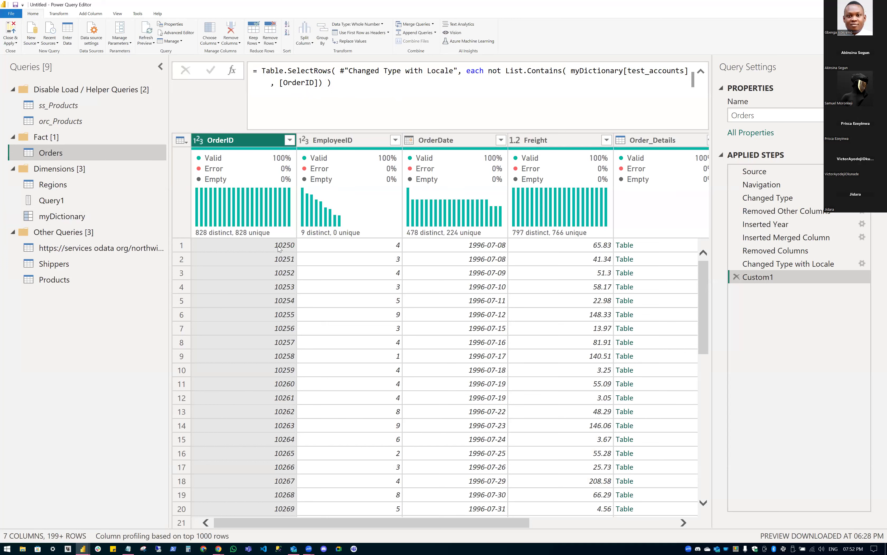
{"action": "left_click", "coordinate": [89, 218]}
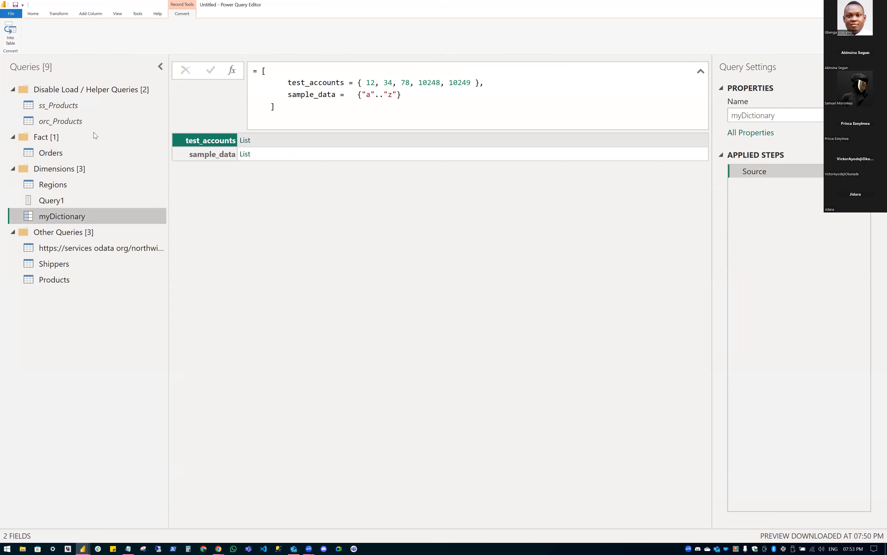
Collapse and re-expand the Helper Queries folder, view the Transform and Add Column ribbons, and select Regions.
{"action": "left_click", "coordinate": [13, 94]}
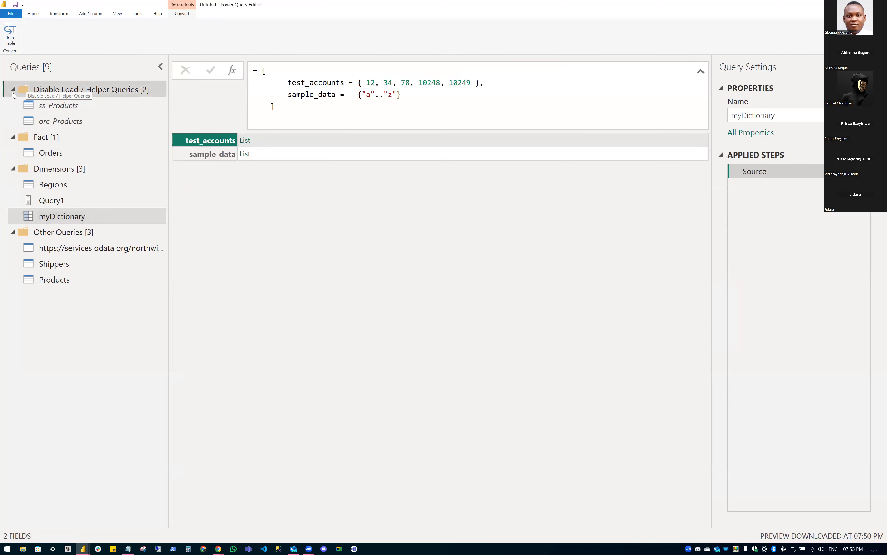
{"action": "left_click", "coordinate": [13, 91]}
{"action": "left_click", "coordinate": [13, 89]}
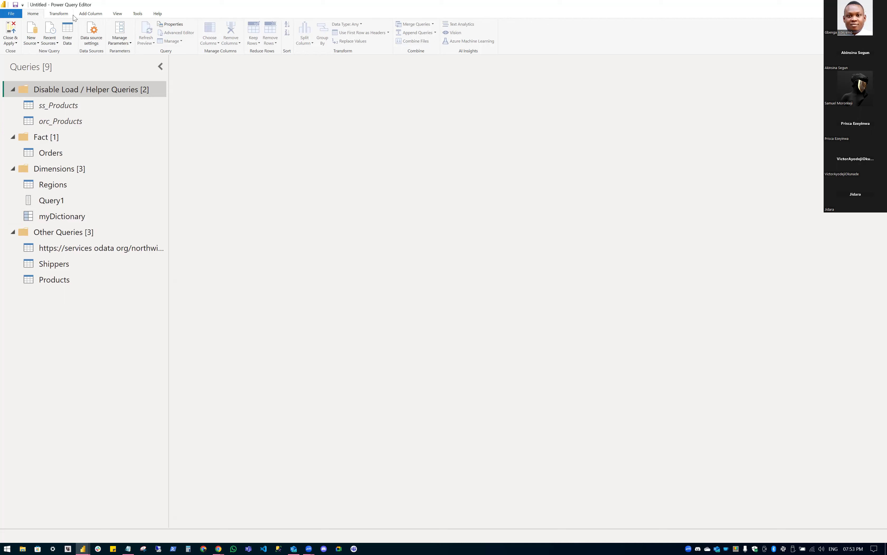
{"action": "left_click", "coordinate": [58, 16]}
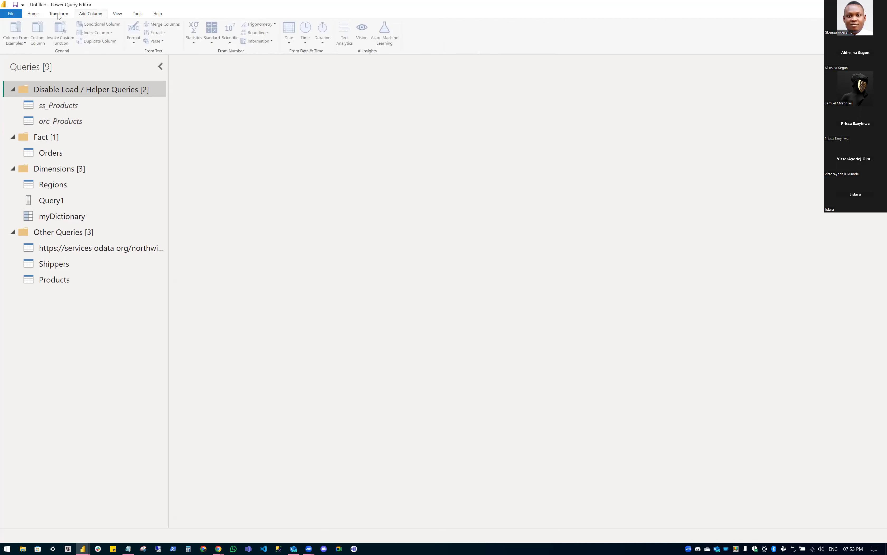
{"action": "left_click", "coordinate": [86, 15]}
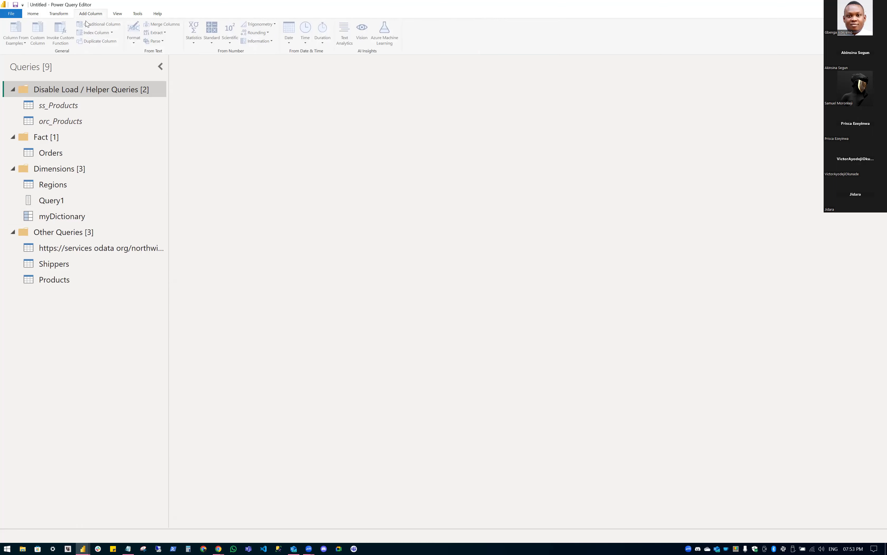
{"action": "left_click", "coordinate": [76, 183]}
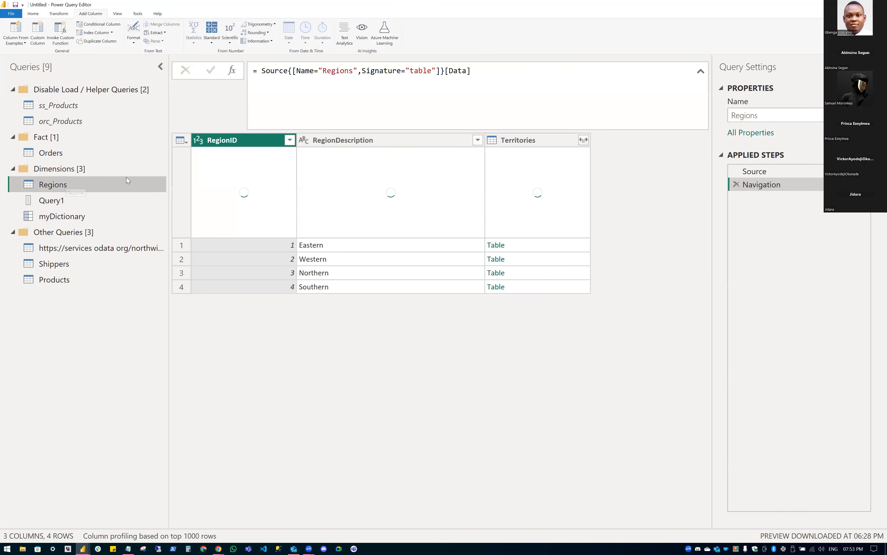